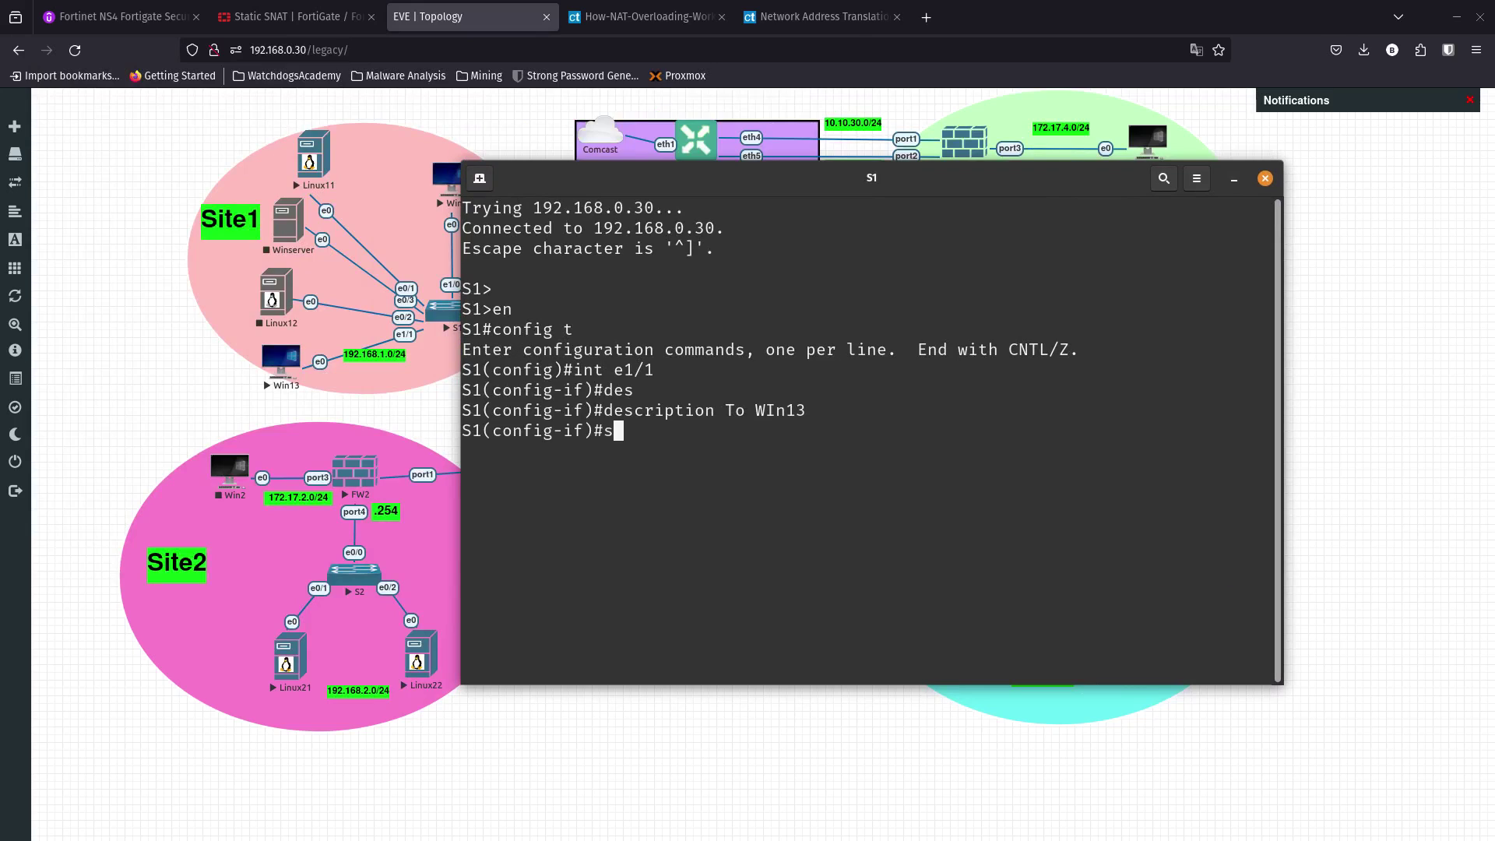
Make S1 interface e1/1 an access port in VLAN 192.
{"action": "key", "text": "Tab"}
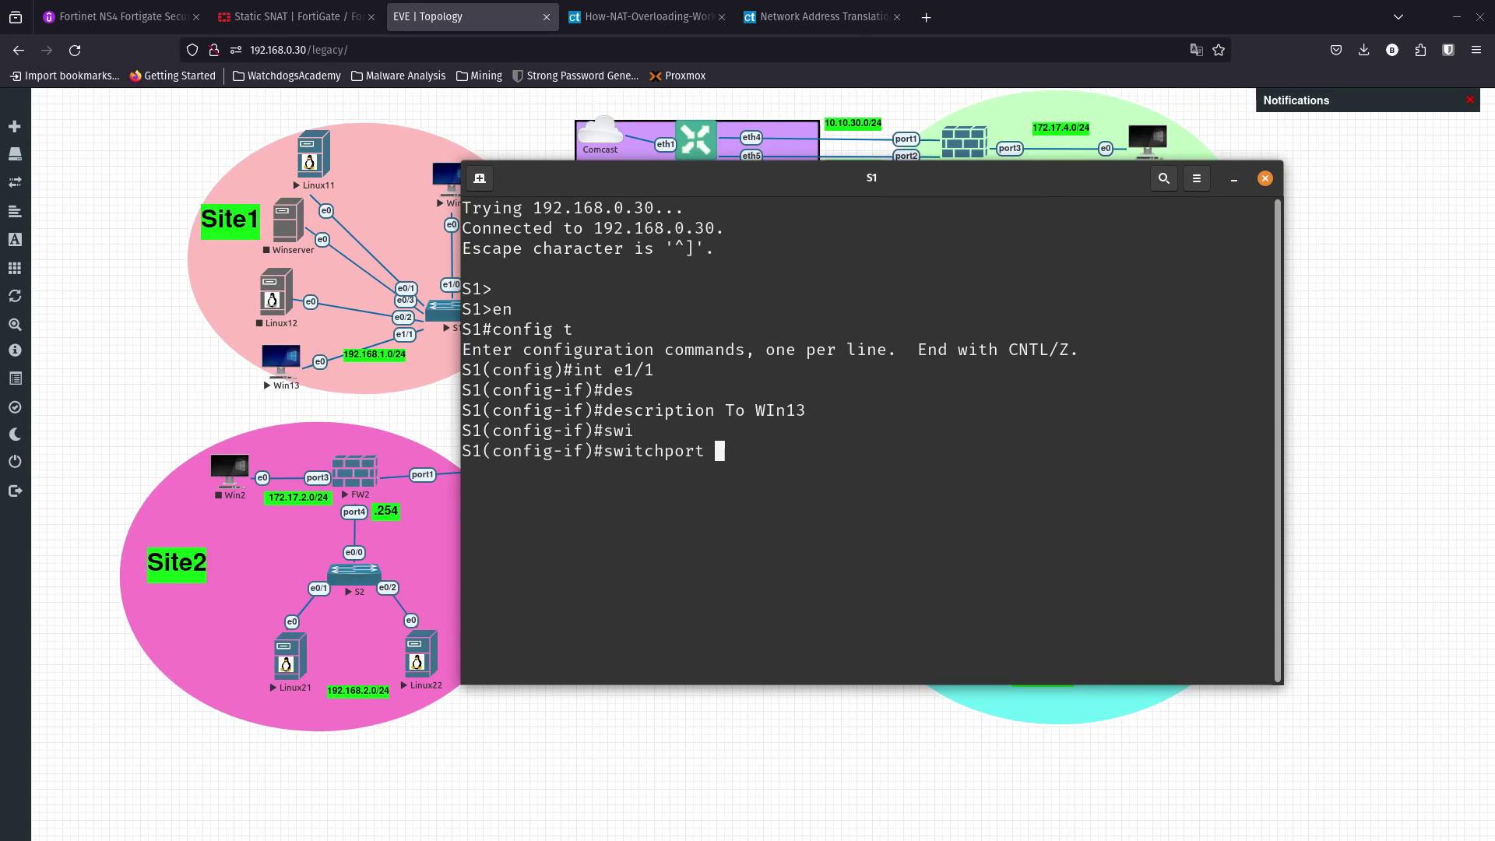
{"action": "type", "text": "acc"}
{"action": "key", "text": "Tab"}
{"action": "type", "text": "v"}
{"action": "key", "text": "Tab"}
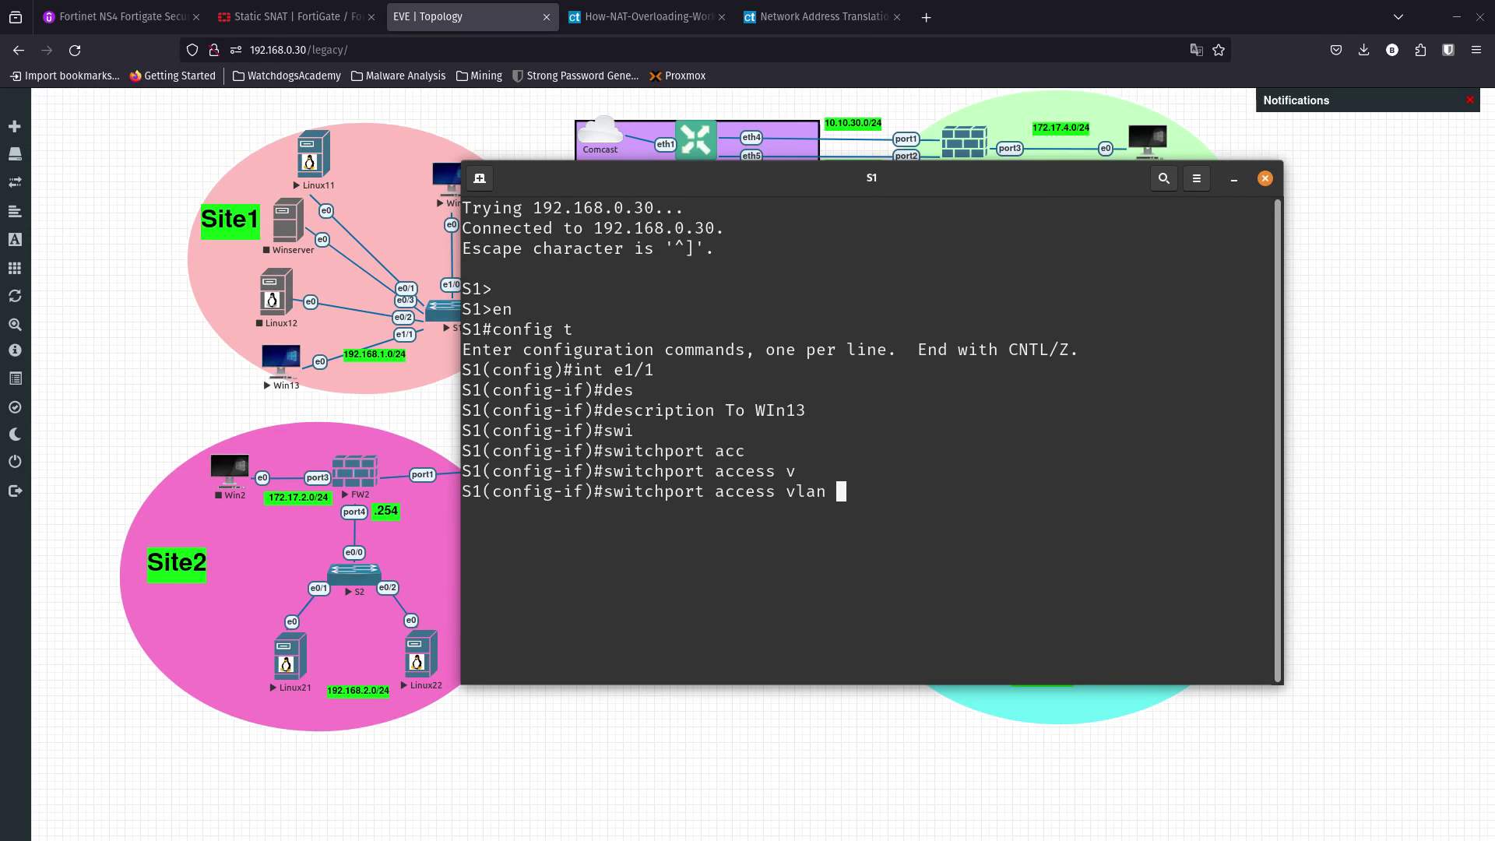
{"action": "type", "text": "192"}
{"action": "key", "text": "Return"}
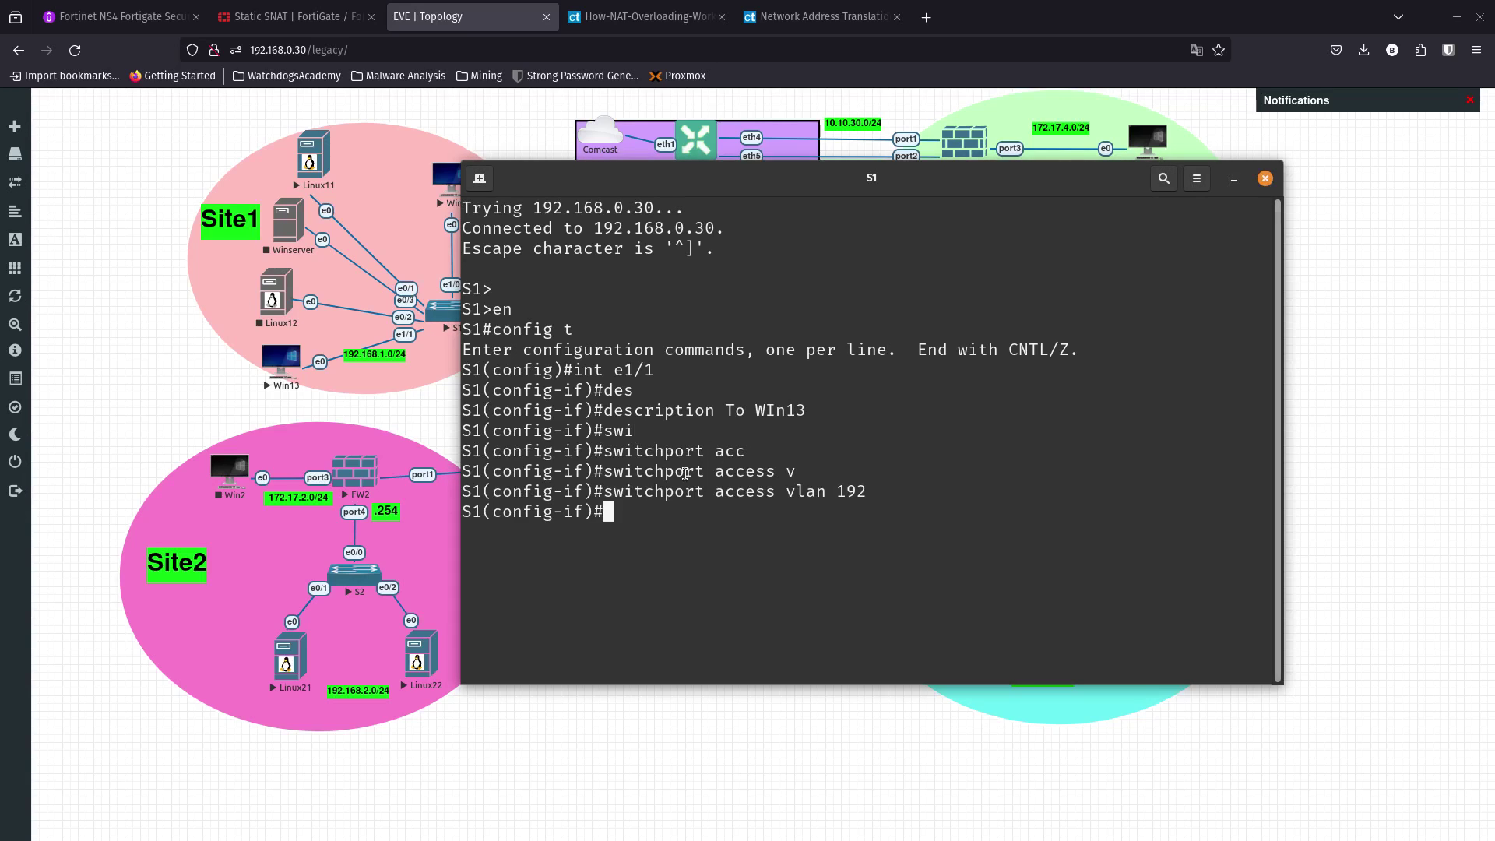
Leave configuration mode with end and save the running configuration with wr.
{"action": "type", "text": "en"}
{"action": "key", "text": "Return"}
{"action": "type", "text": "w"}
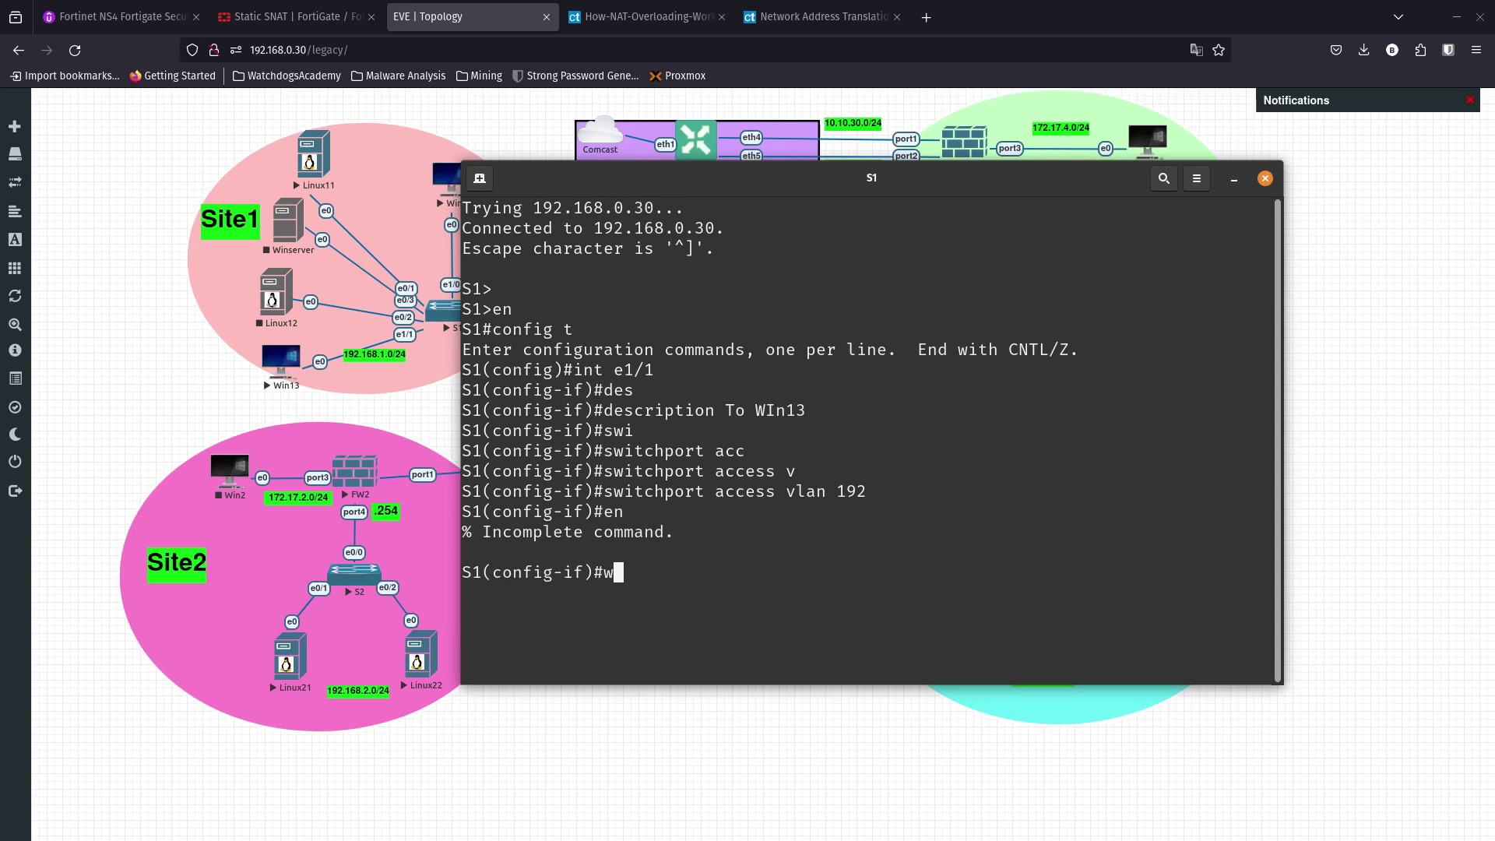
{"action": "key", "text": "BackSpace"}
{"action": "type", "text": "end"}
{"action": "key", "text": "Return"}
{"action": "type", "text": "w"}
{"action": "key", "text": "Return"}
{"action": "type", "text": "r"}
{"action": "key", "text": "BackSpace"}
{"action": "type", "text": "wr"}
{"action": "key", "text": "Return"}
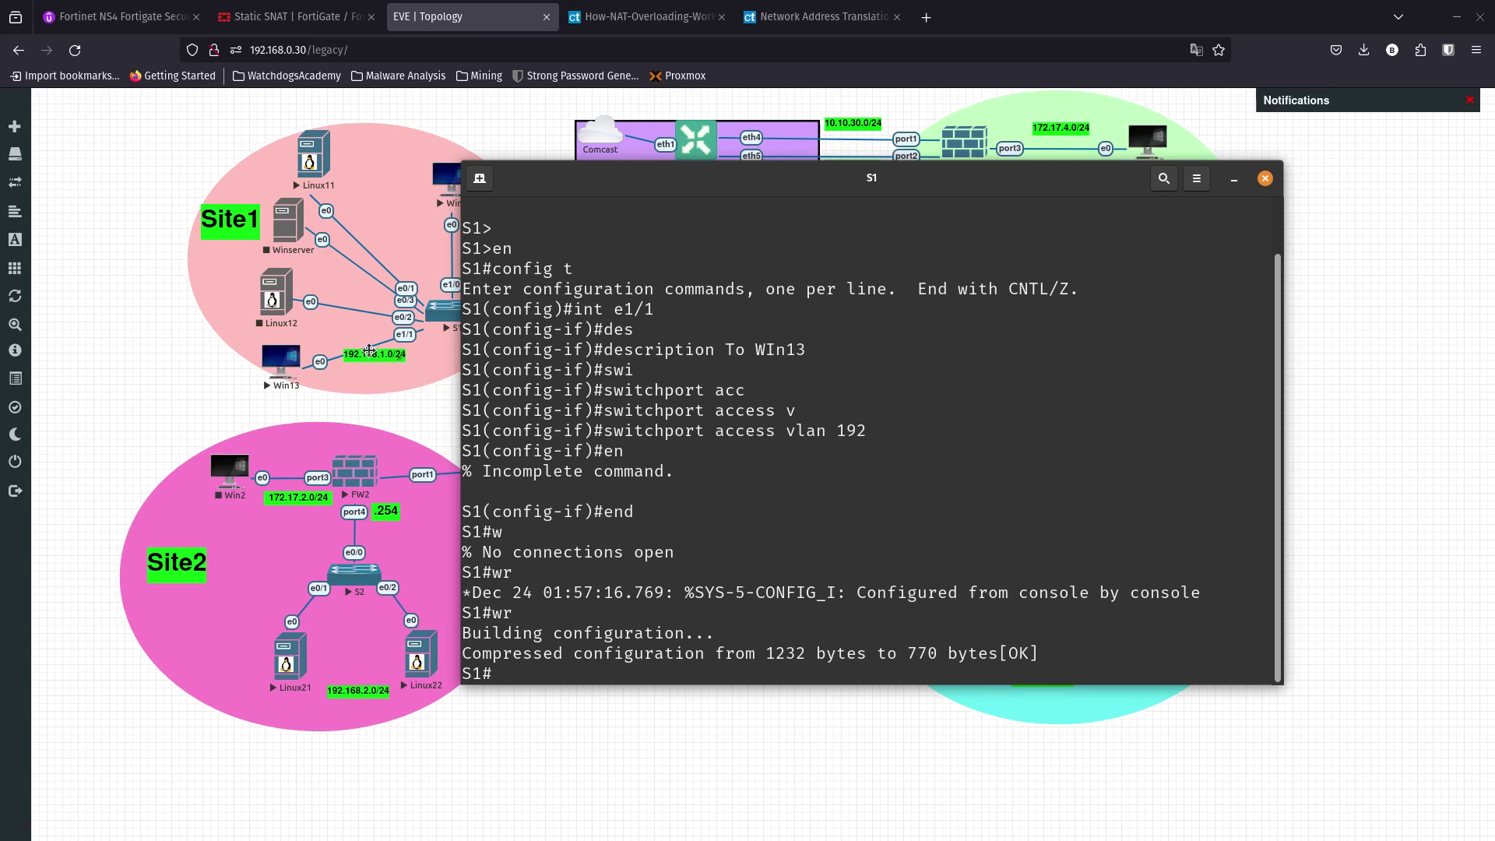
Check the VLAN 192 assignment in the output and close the S1 console session.
{"action": "left_click_drag", "start_coordinate": [599, 190], "coordinate": [672, 175]}
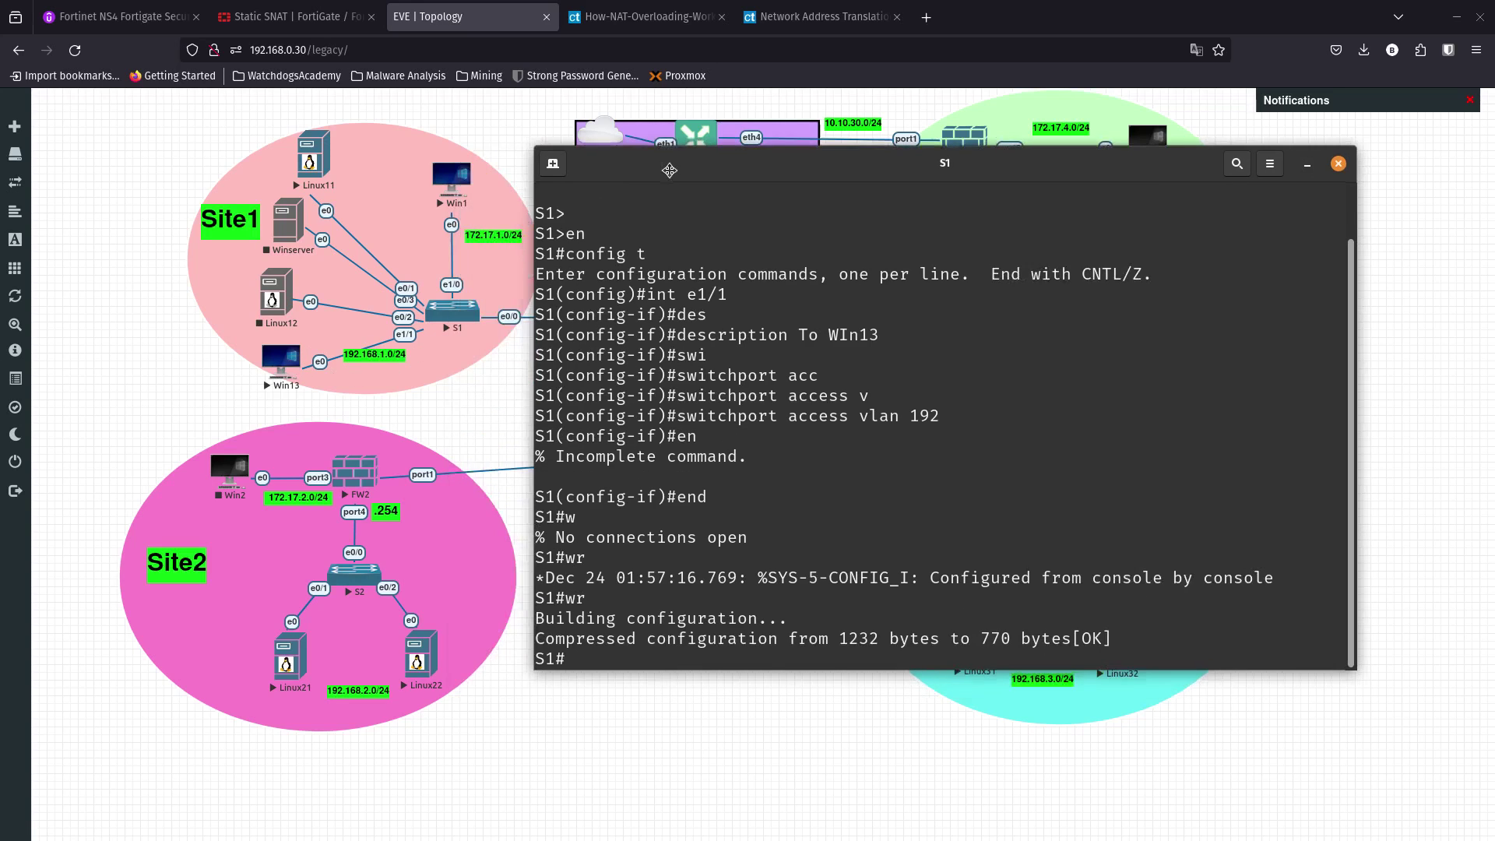
{"action": "left_click_drag", "start_coordinate": [935, 418], "coordinate": [859, 418]}
{"action": "left_click_drag", "start_coordinate": [941, 178], "coordinate": [862, 166]}
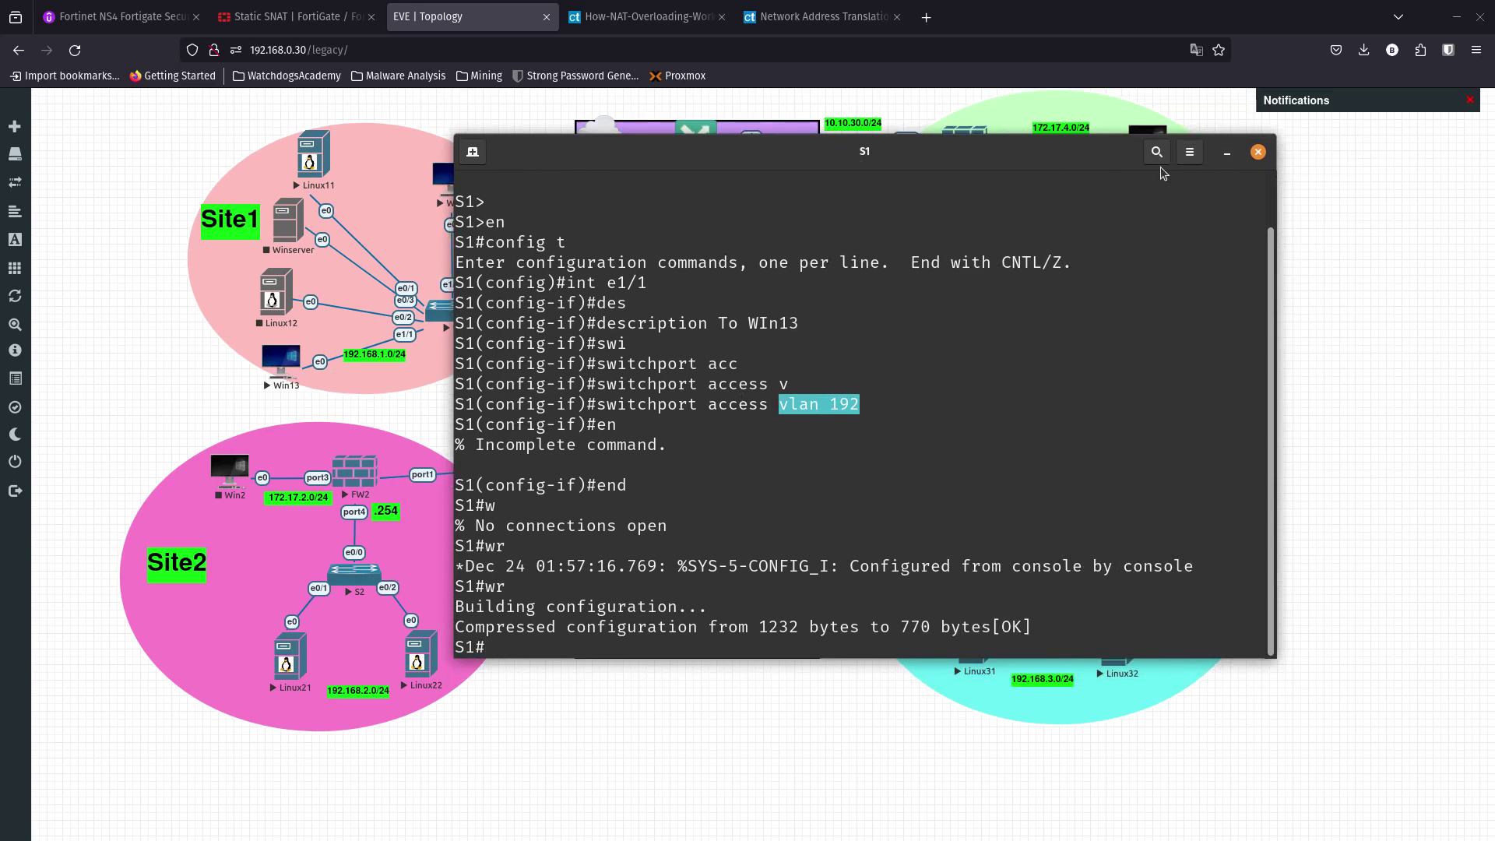
{"action": "left_click", "coordinate": [1257, 151]}
{"action": "key", "text": "alt+Tab"}
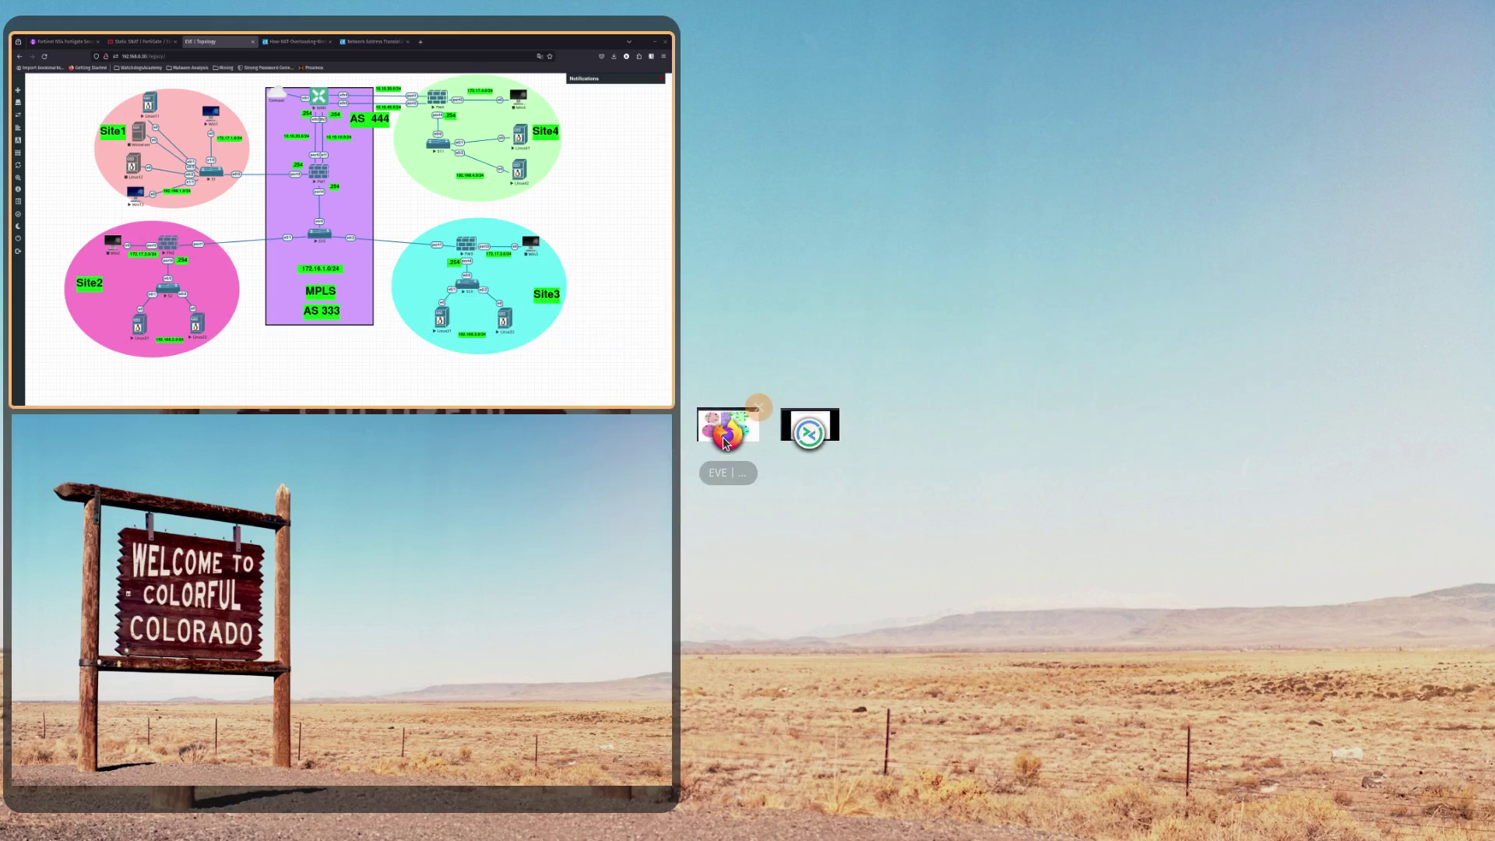
Log into FortiGate, then launch Command Prompt on the Win13 client.
{"action": "left_click", "coordinate": [792, 425]}
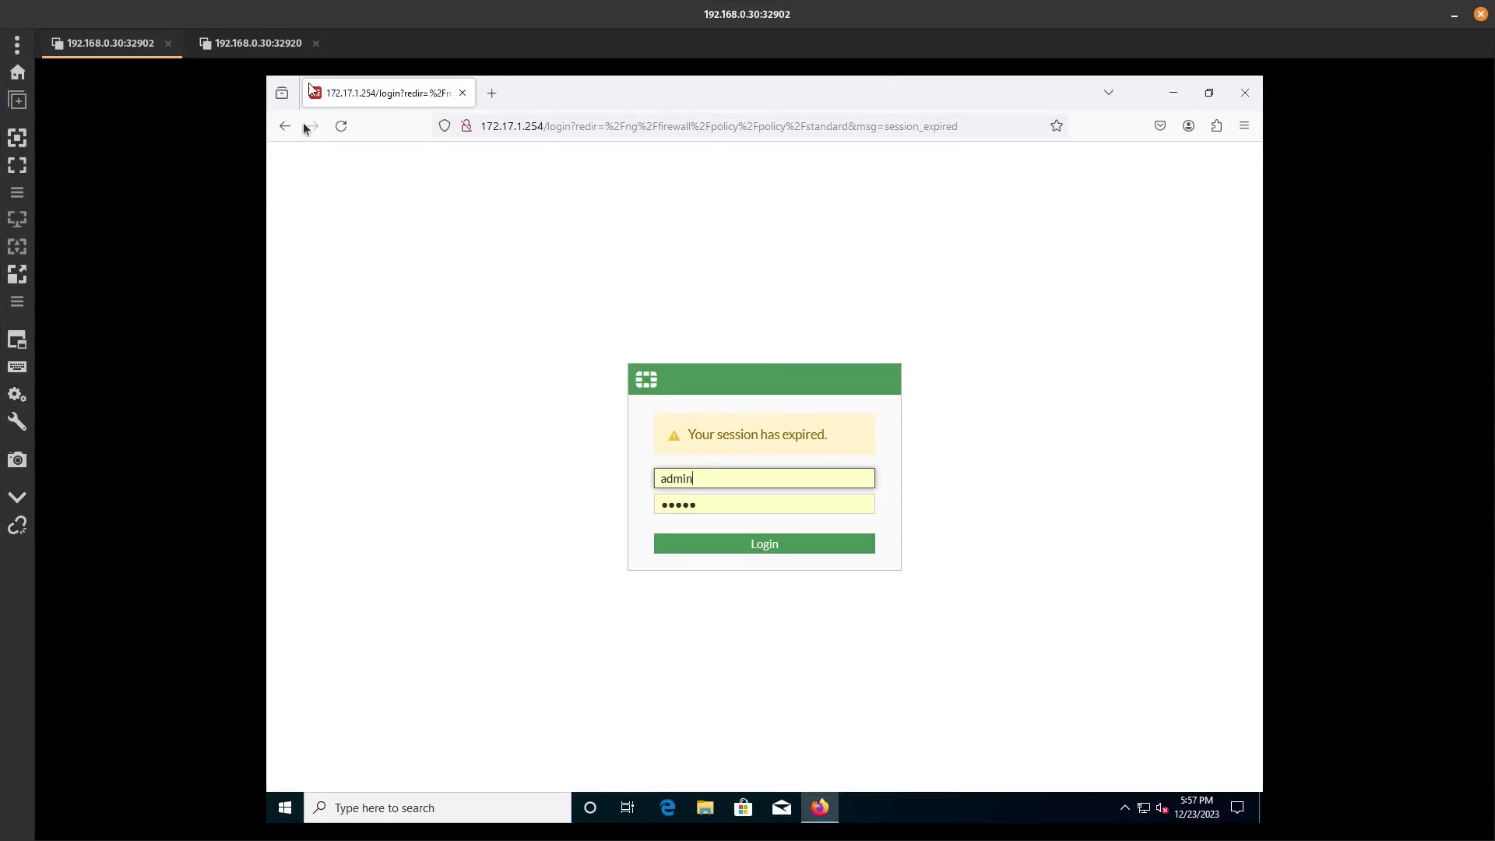
{"action": "left_click", "coordinate": [759, 544]}
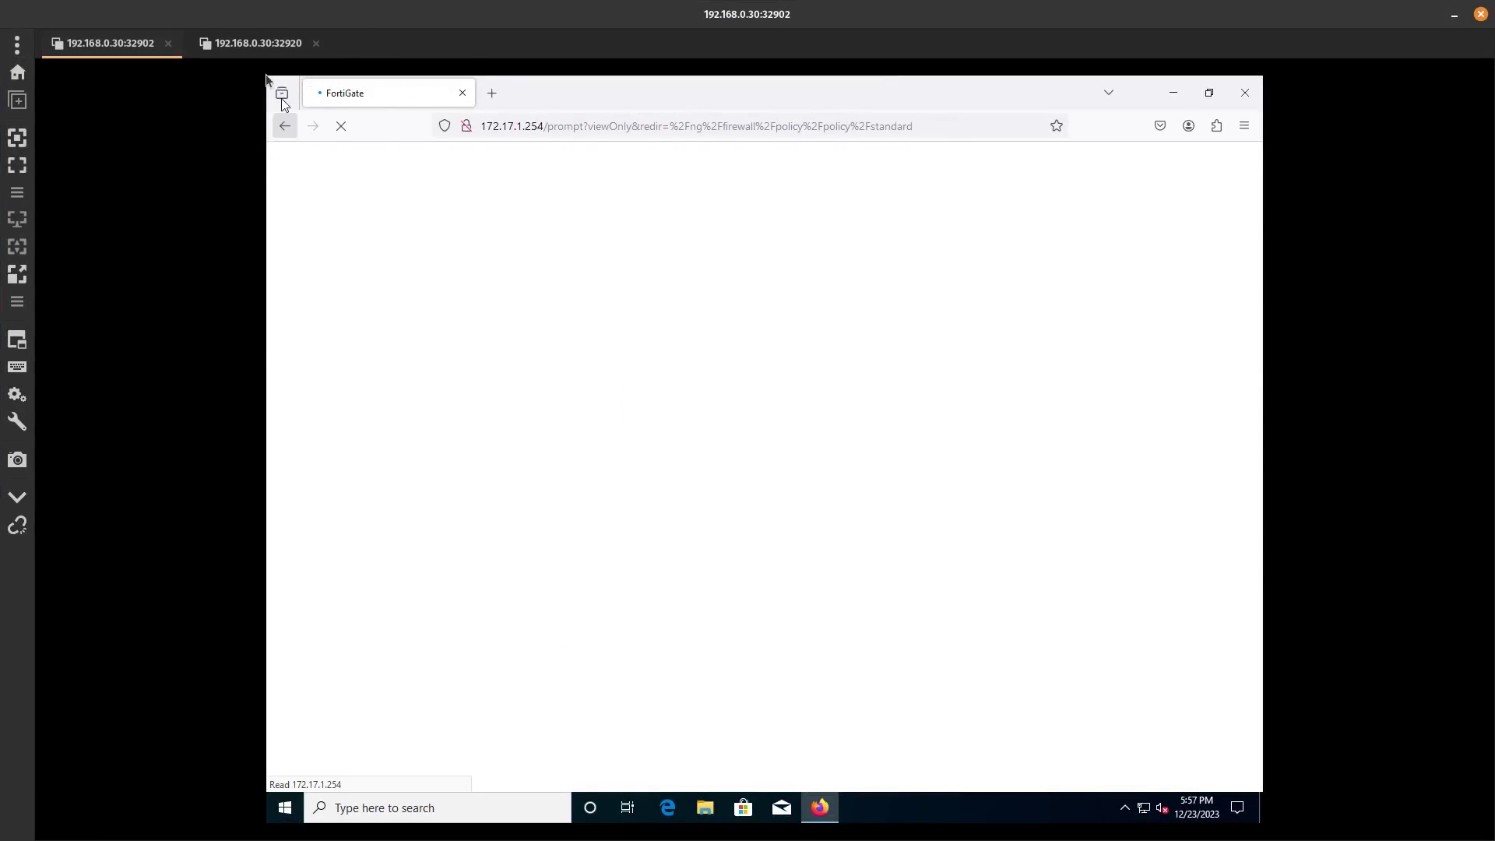
{"action": "left_click", "coordinate": [257, 43]}
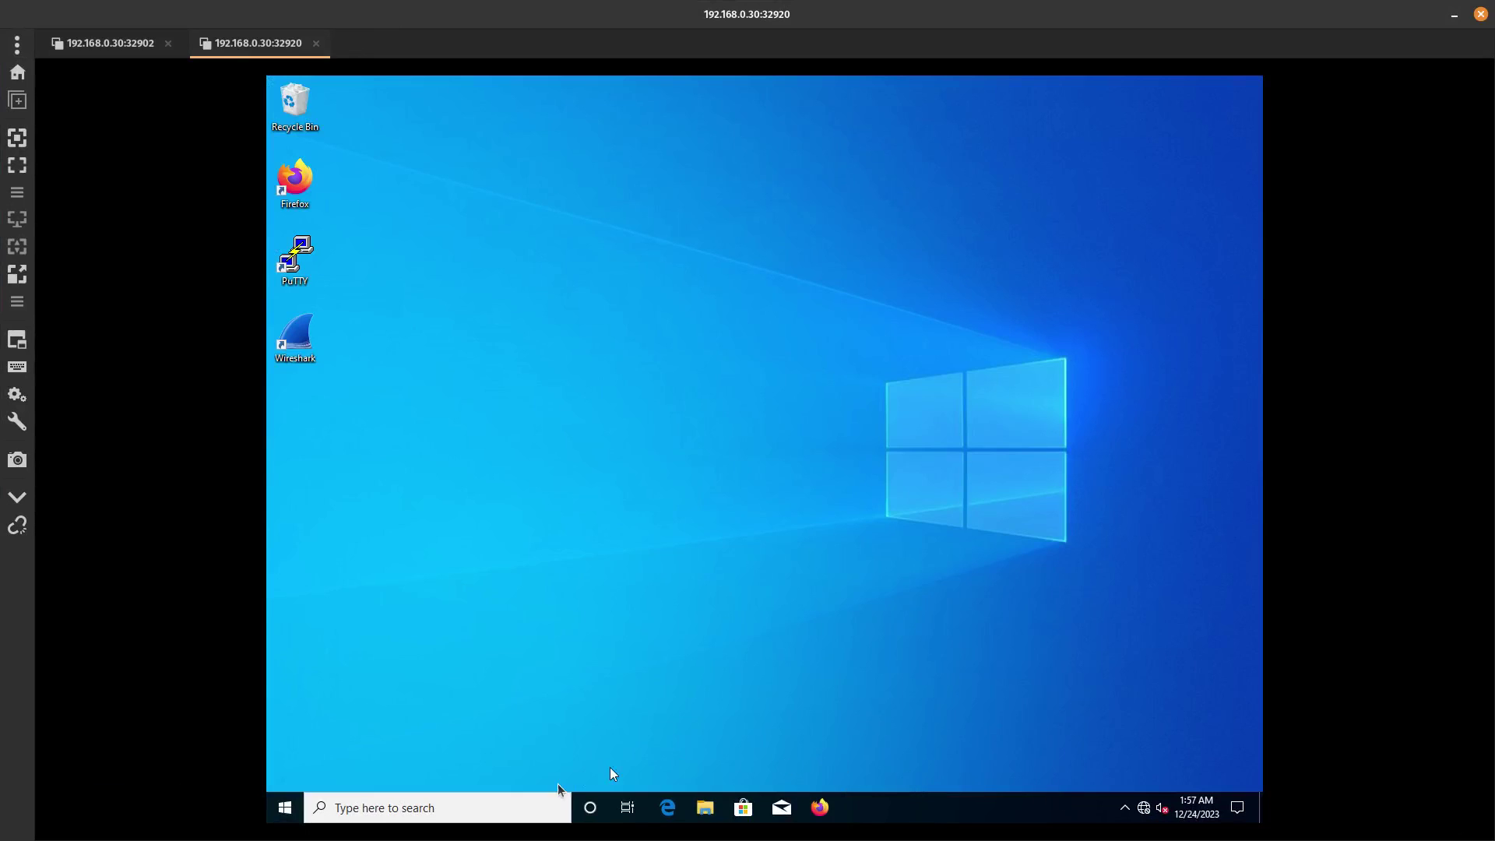
{"action": "left_click", "coordinate": [284, 808]}
{"action": "type", "text": "cmd"}
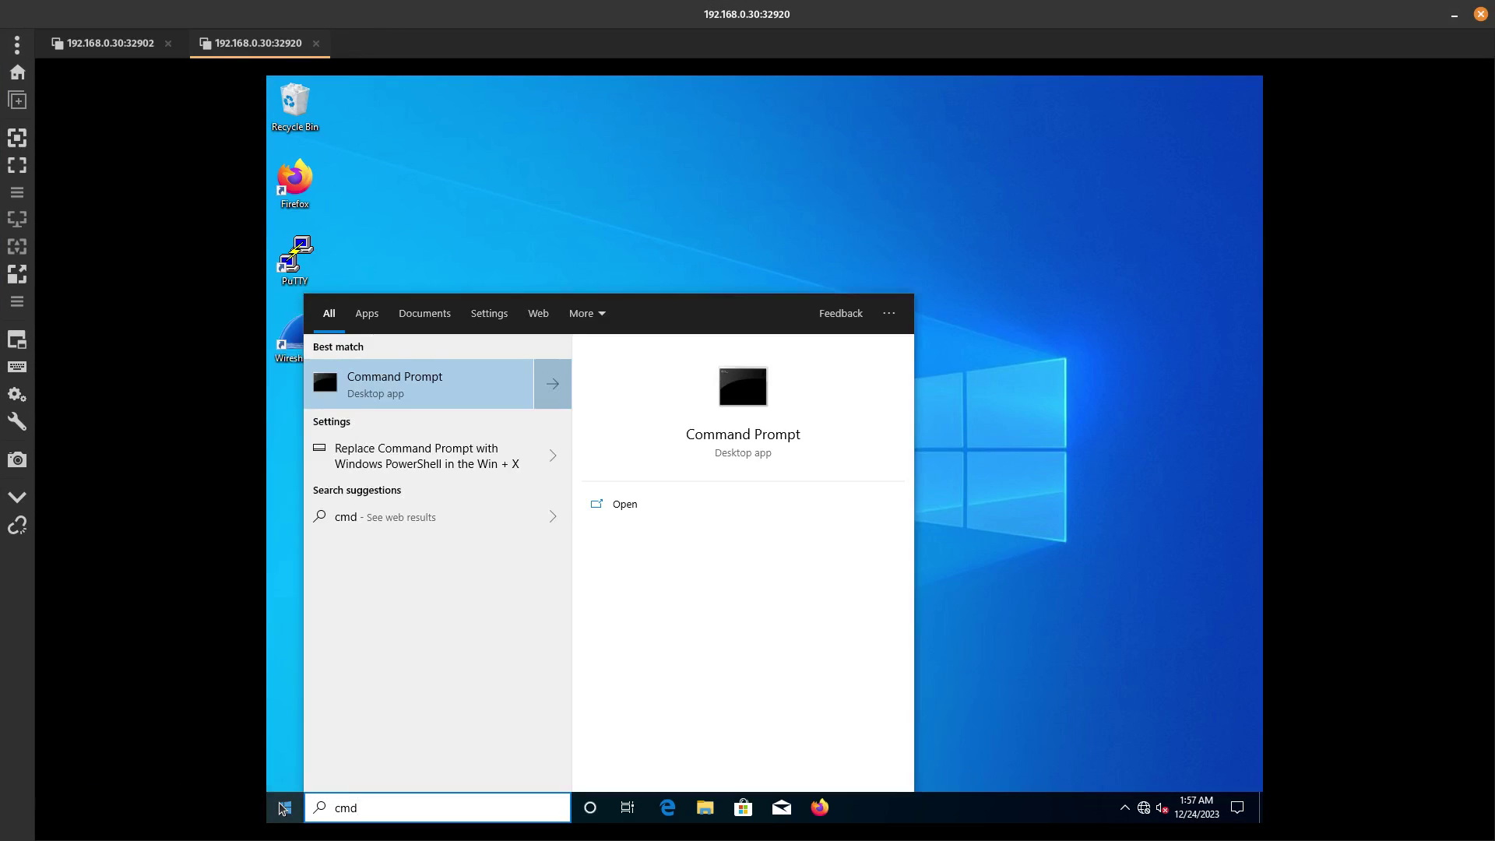
{"action": "key", "text": "Return"}
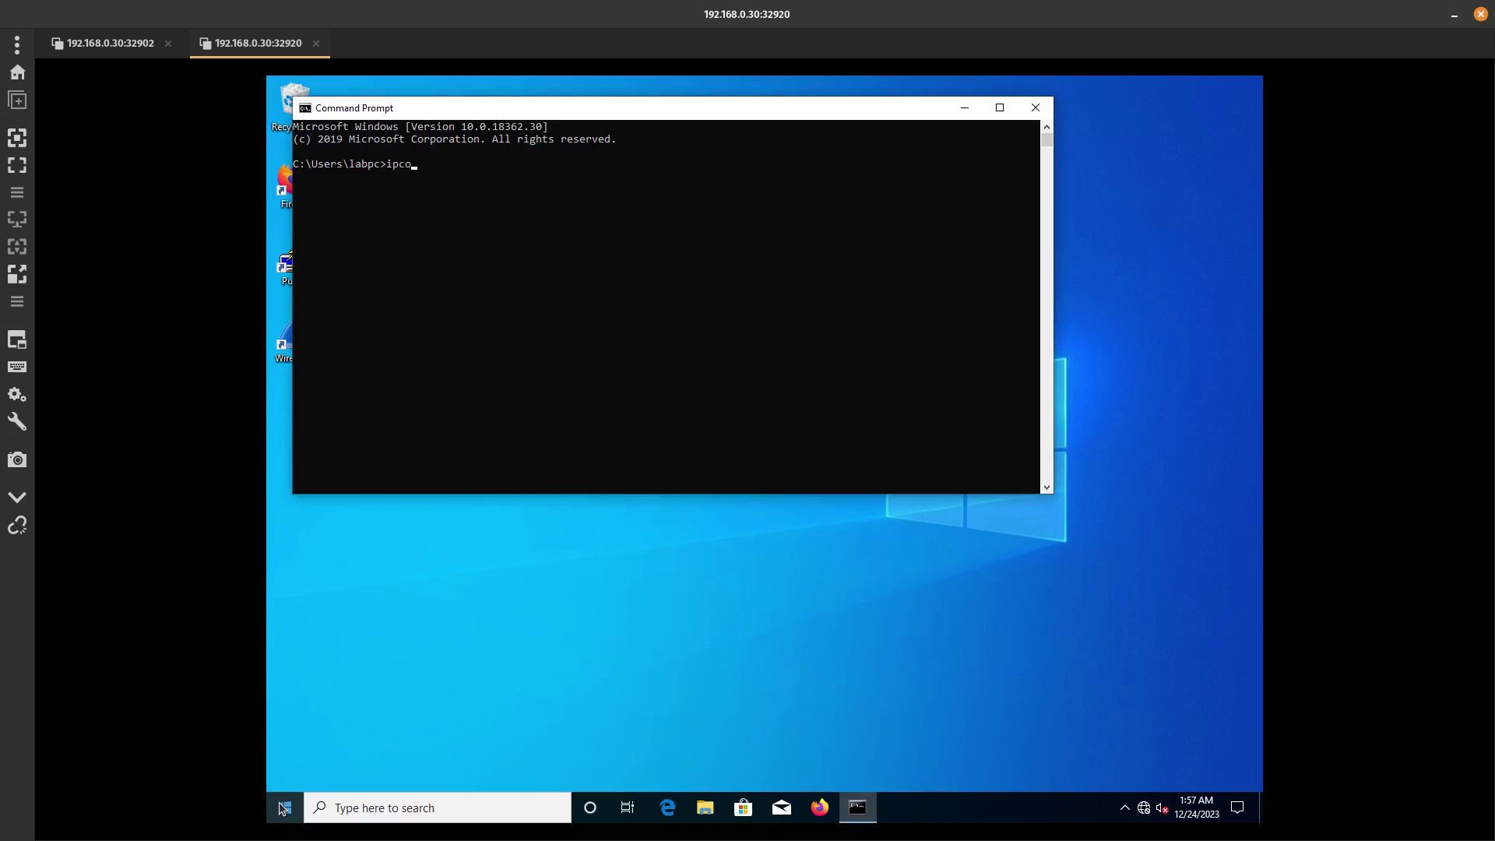
Run ipconfig and confirm the client received address 192.168.1.103.
{"action": "type", "text": "ipconfig"}
{"action": "key", "text": "Return"}
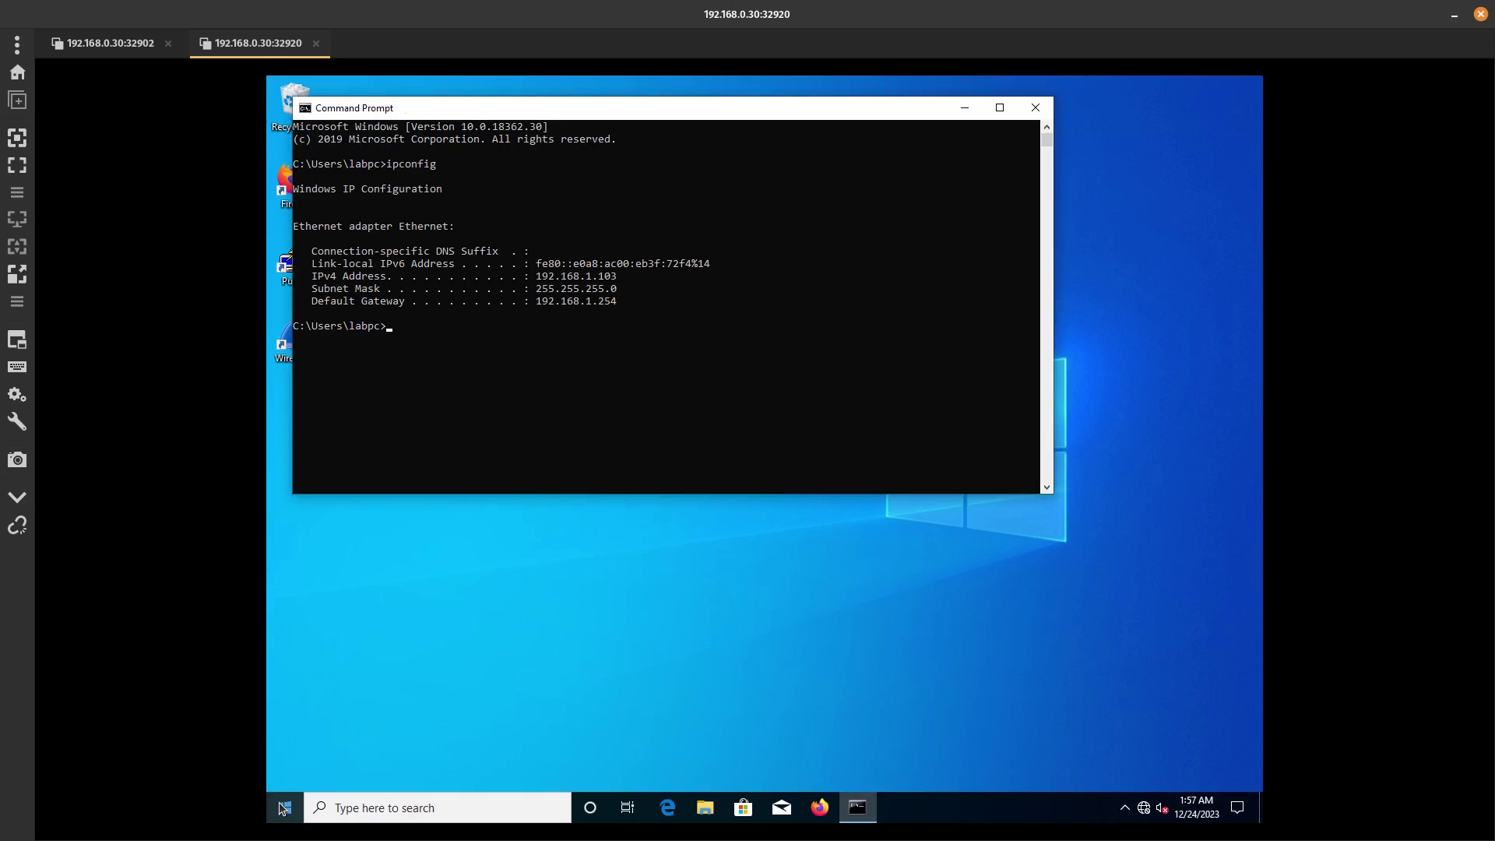
{"action": "left_click_drag", "start_coordinate": [542, 278], "coordinate": [636, 288]}
{"action": "left_click", "coordinate": [562, 314]}
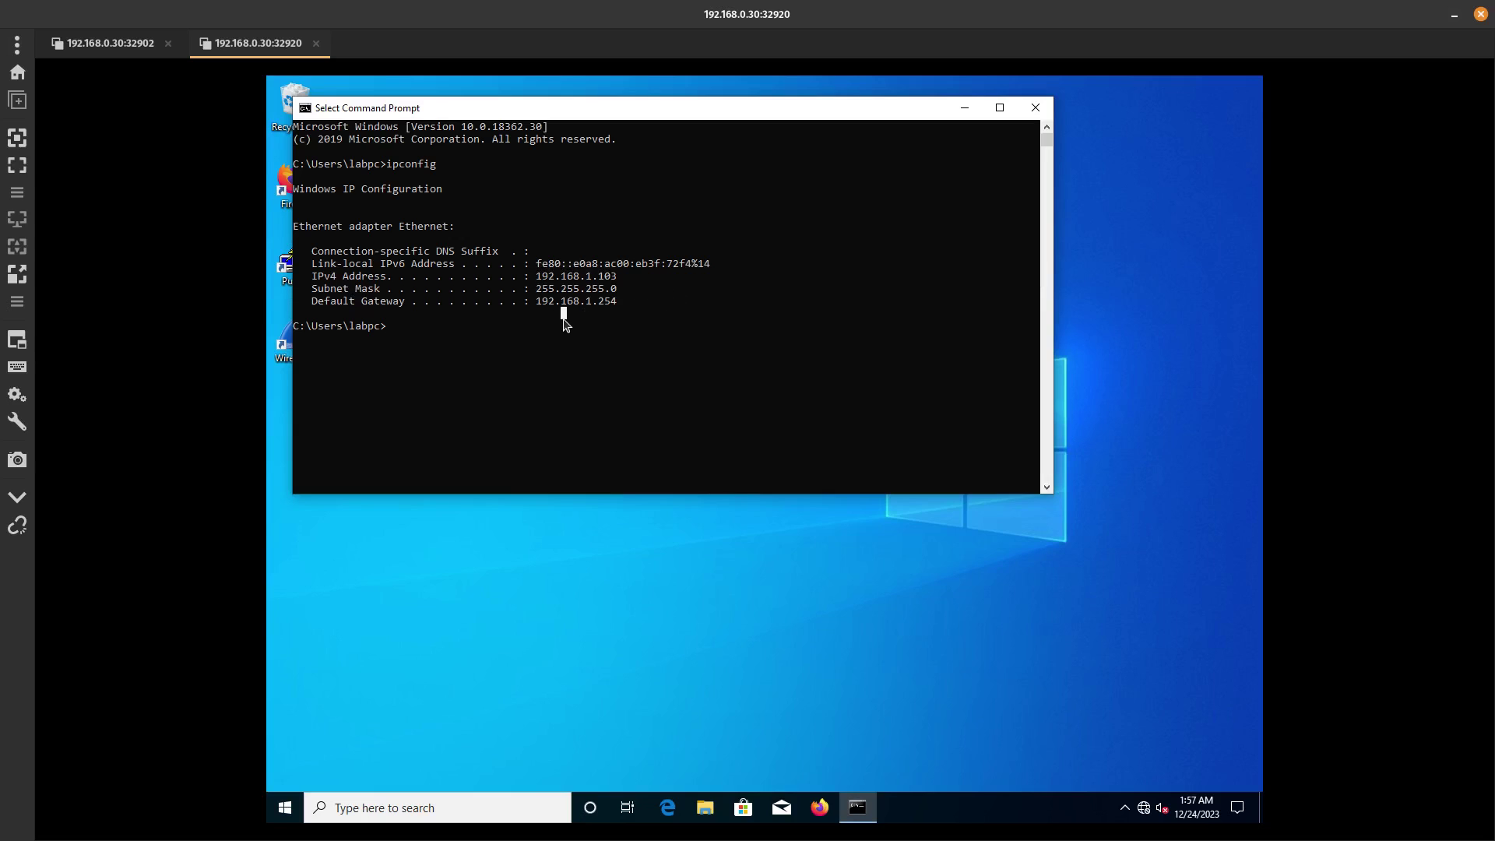
Ping gateway 192.168.1.254 successfully, close Command Prompt, and return to FortiGate.
{"action": "type", "text": "ping 192.168.1.25"}
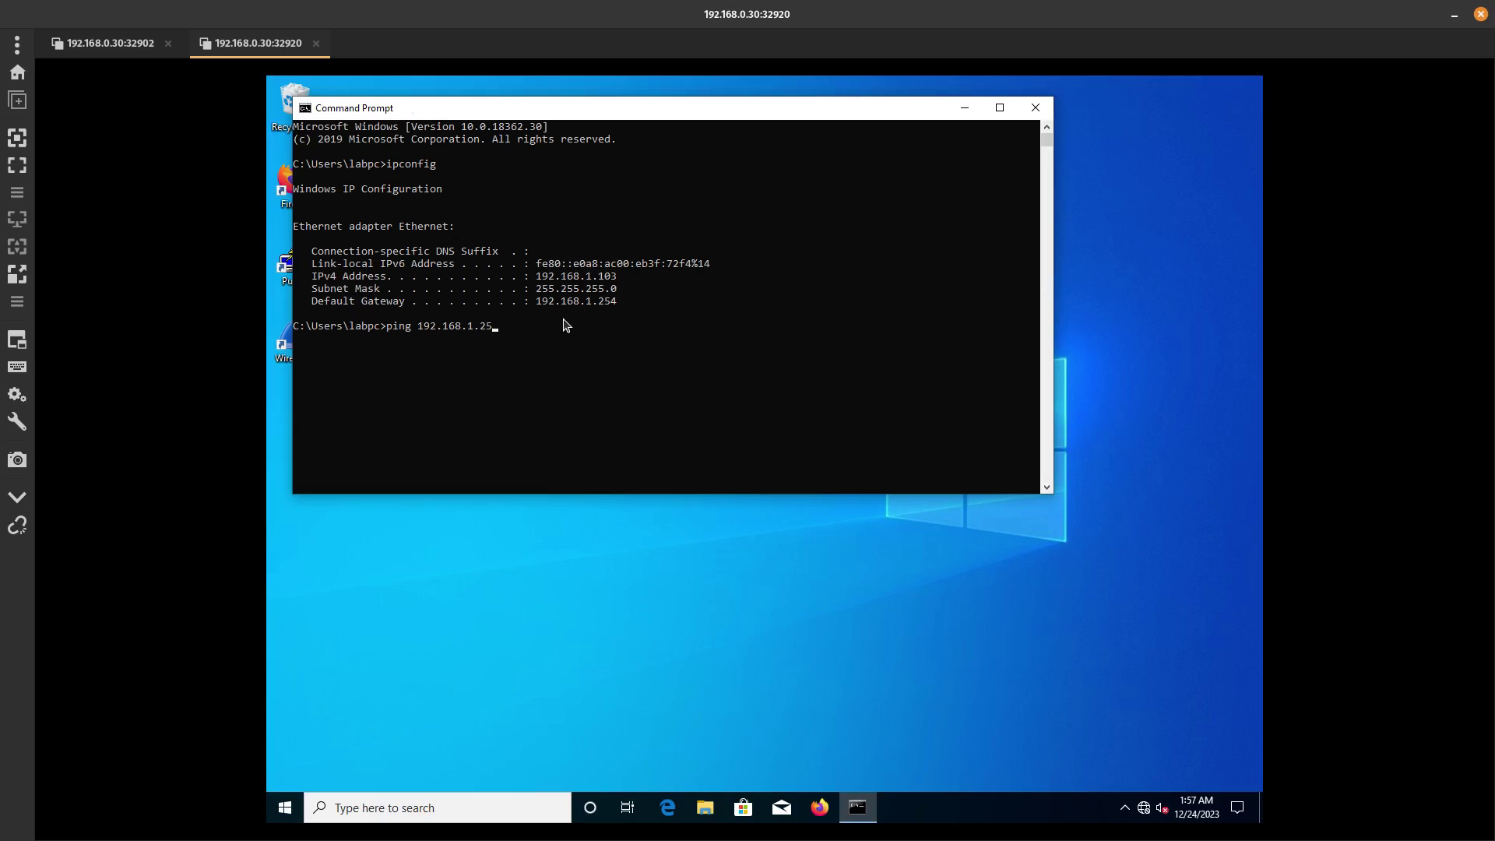
{"action": "type", "text": "4"}
{"action": "key", "text": "Return"}
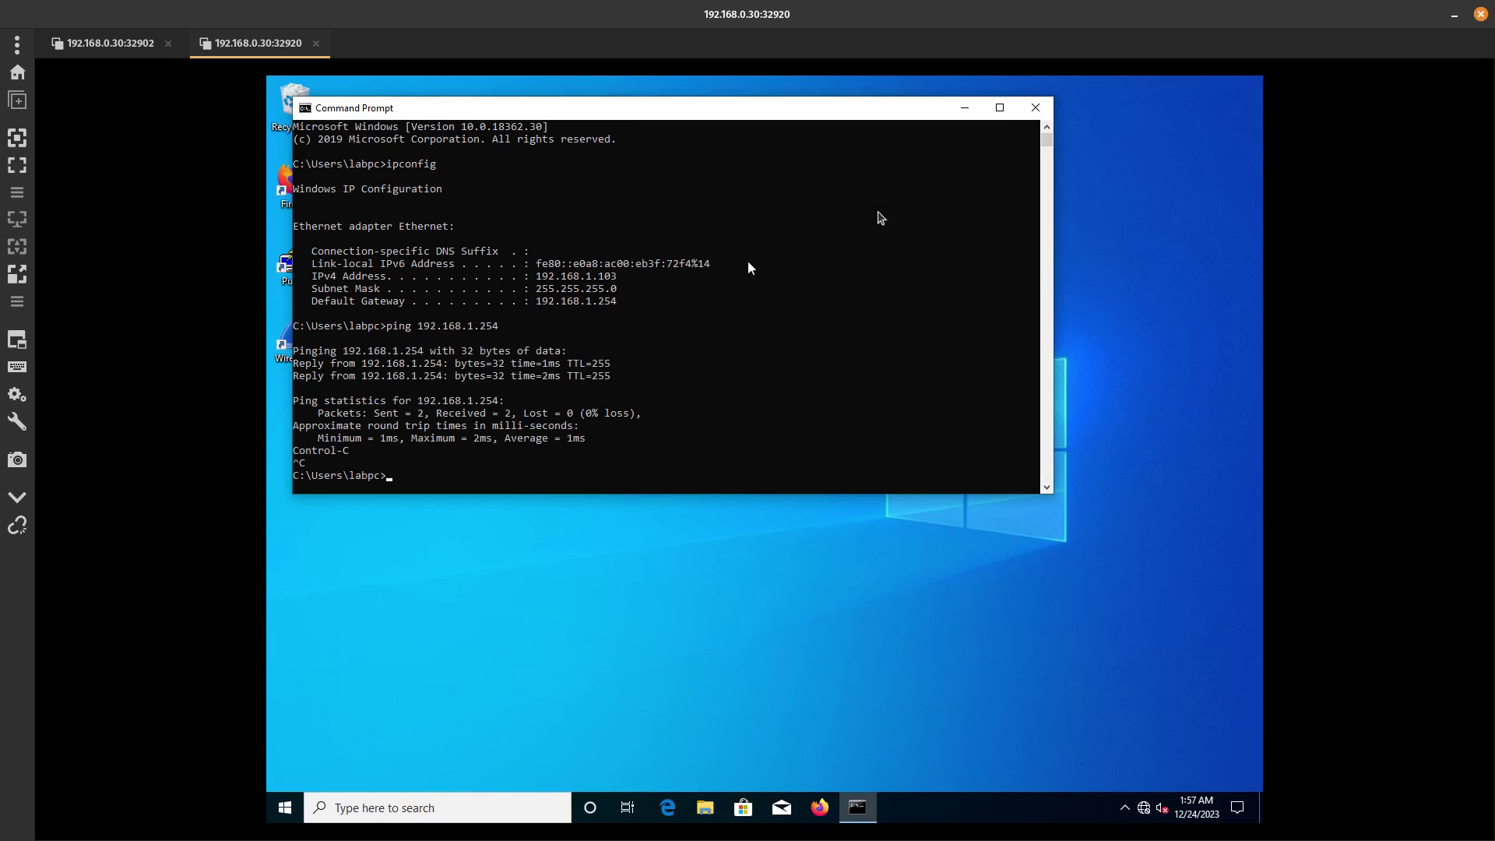
{"action": "left_click", "coordinate": [1035, 108]}
{"action": "left_click", "coordinate": [117, 43]}
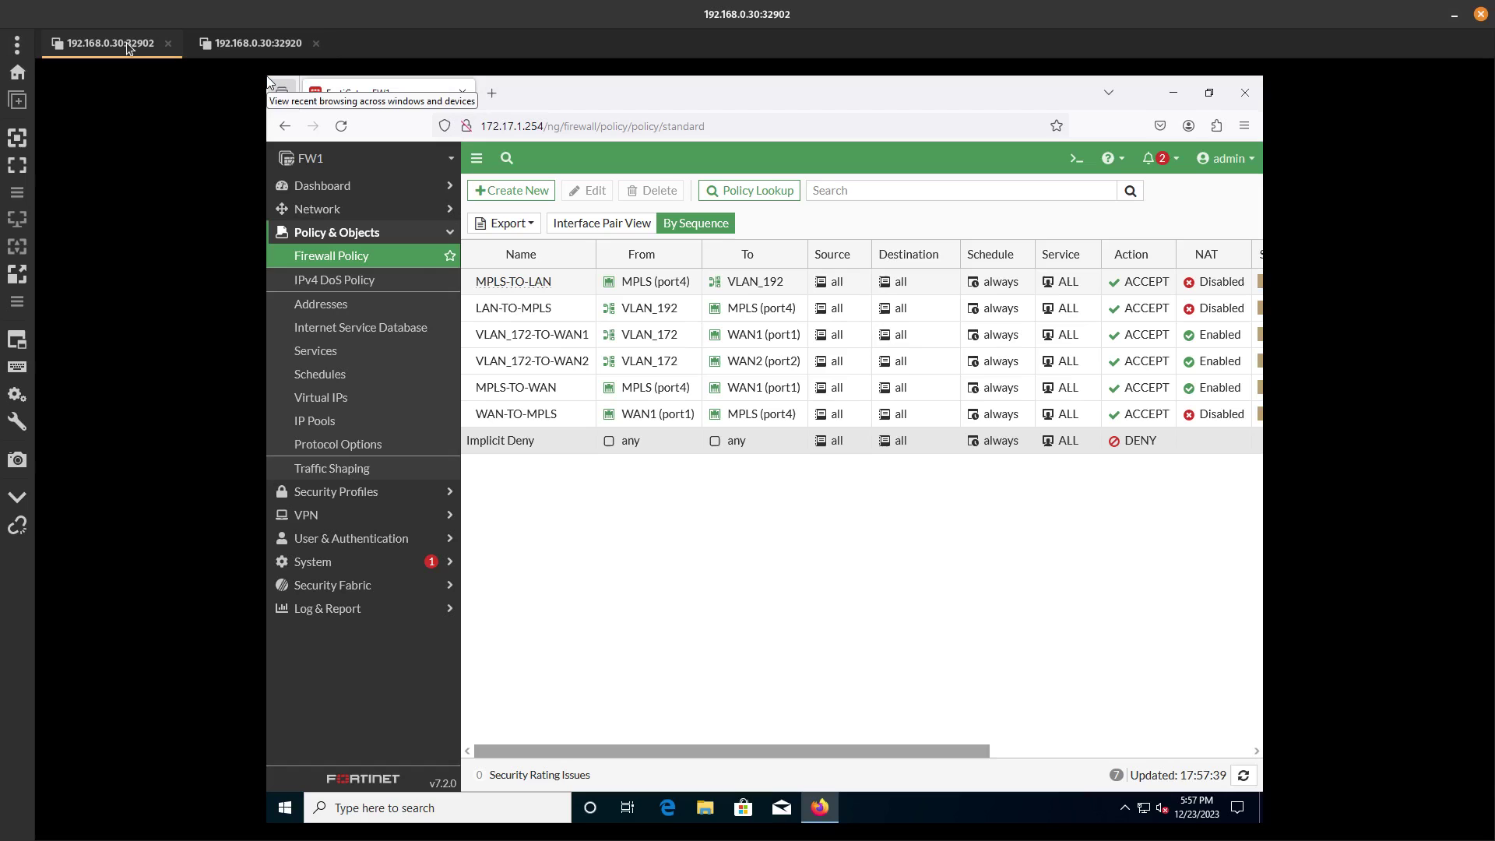
{"action": "left_click", "coordinate": [328, 211]}
{"action": "left_click", "coordinate": [343, 232]}
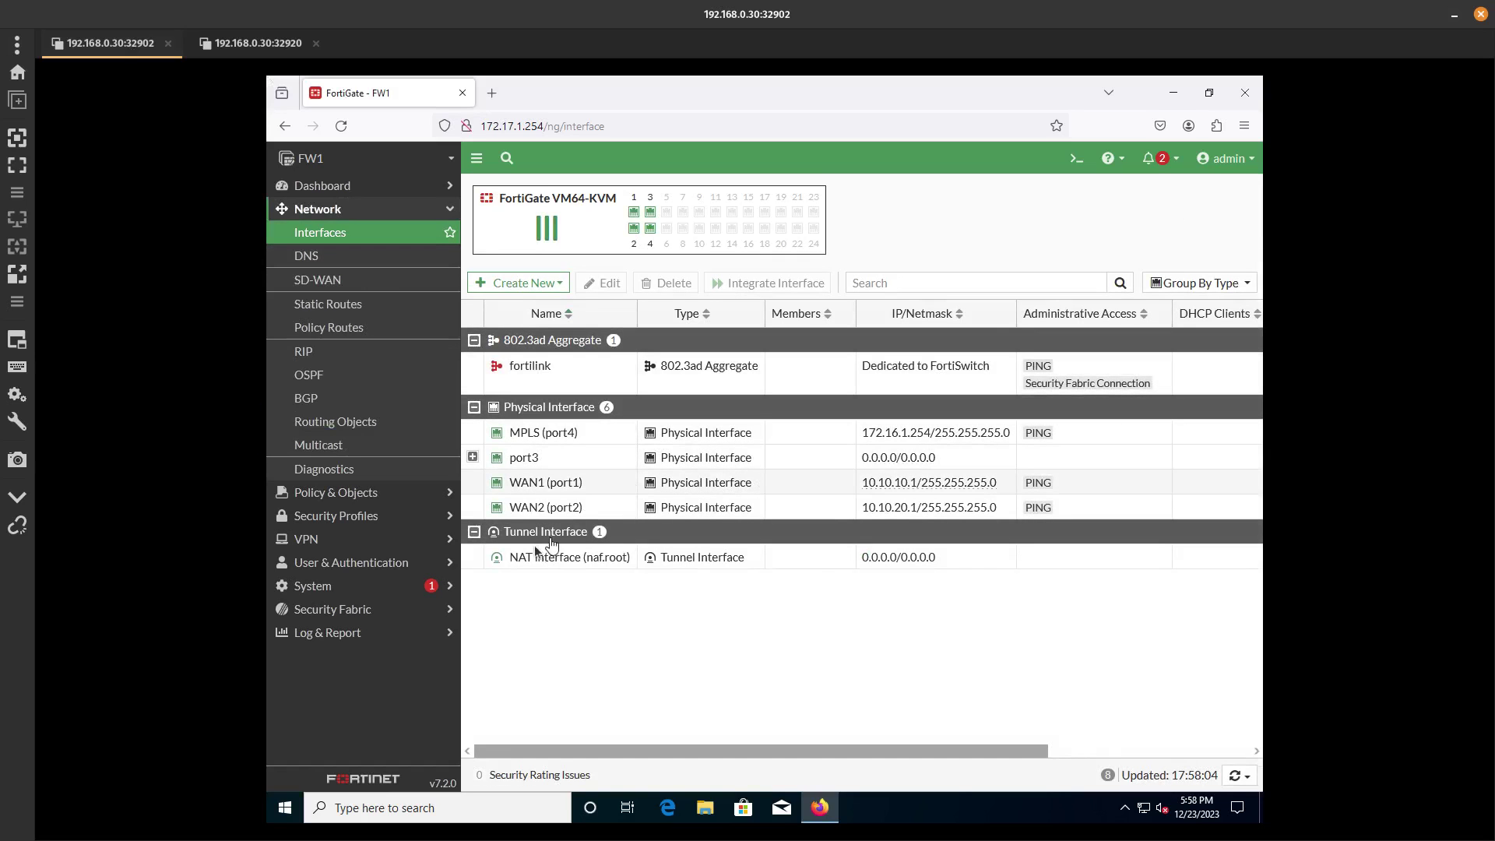
{"action": "left_click", "coordinate": [471, 457]}
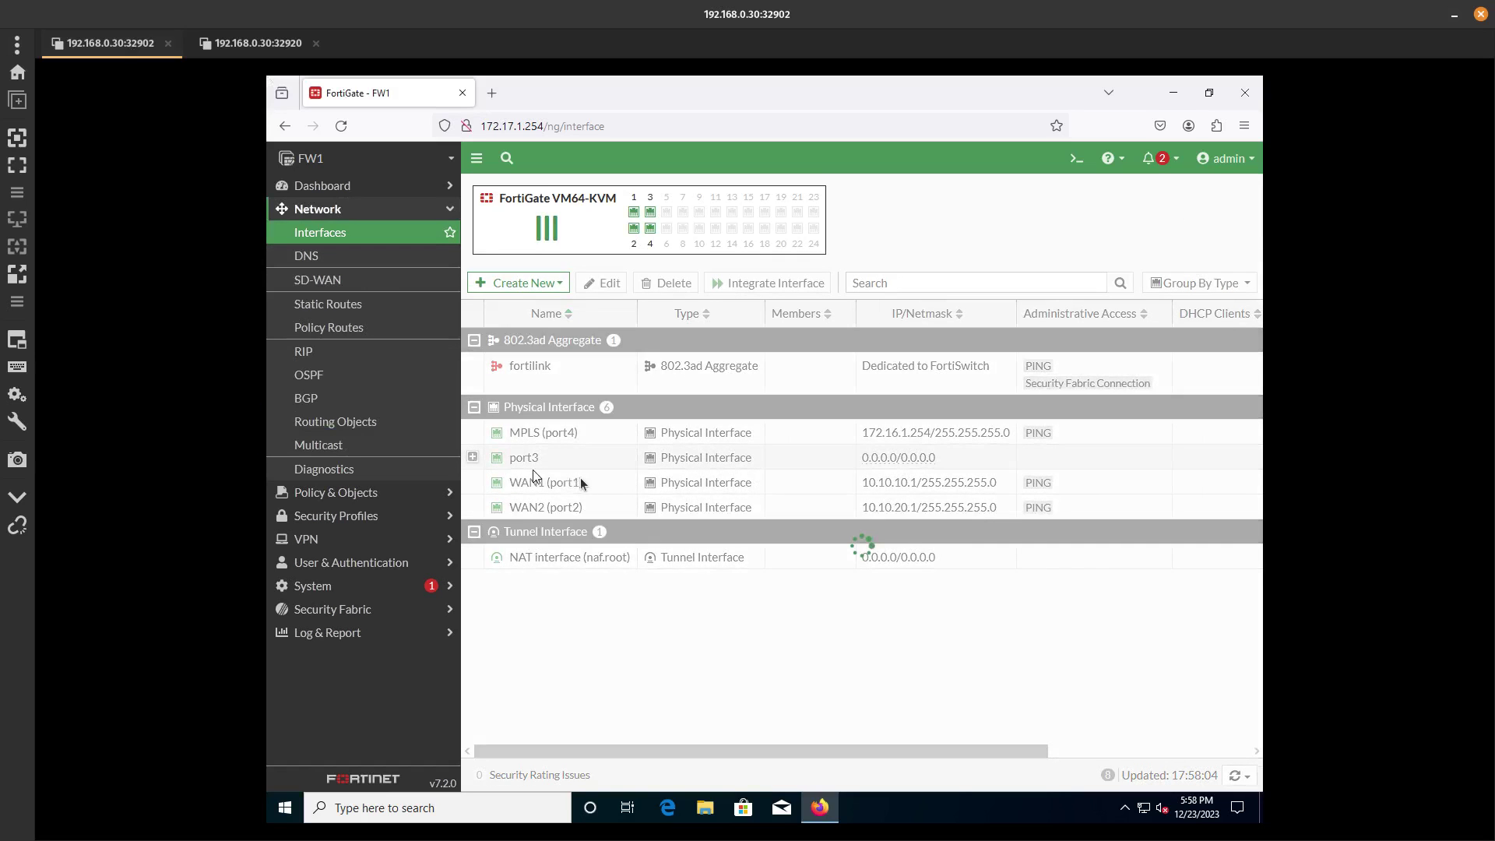
{"action": "left_click", "coordinate": [601, 558]}
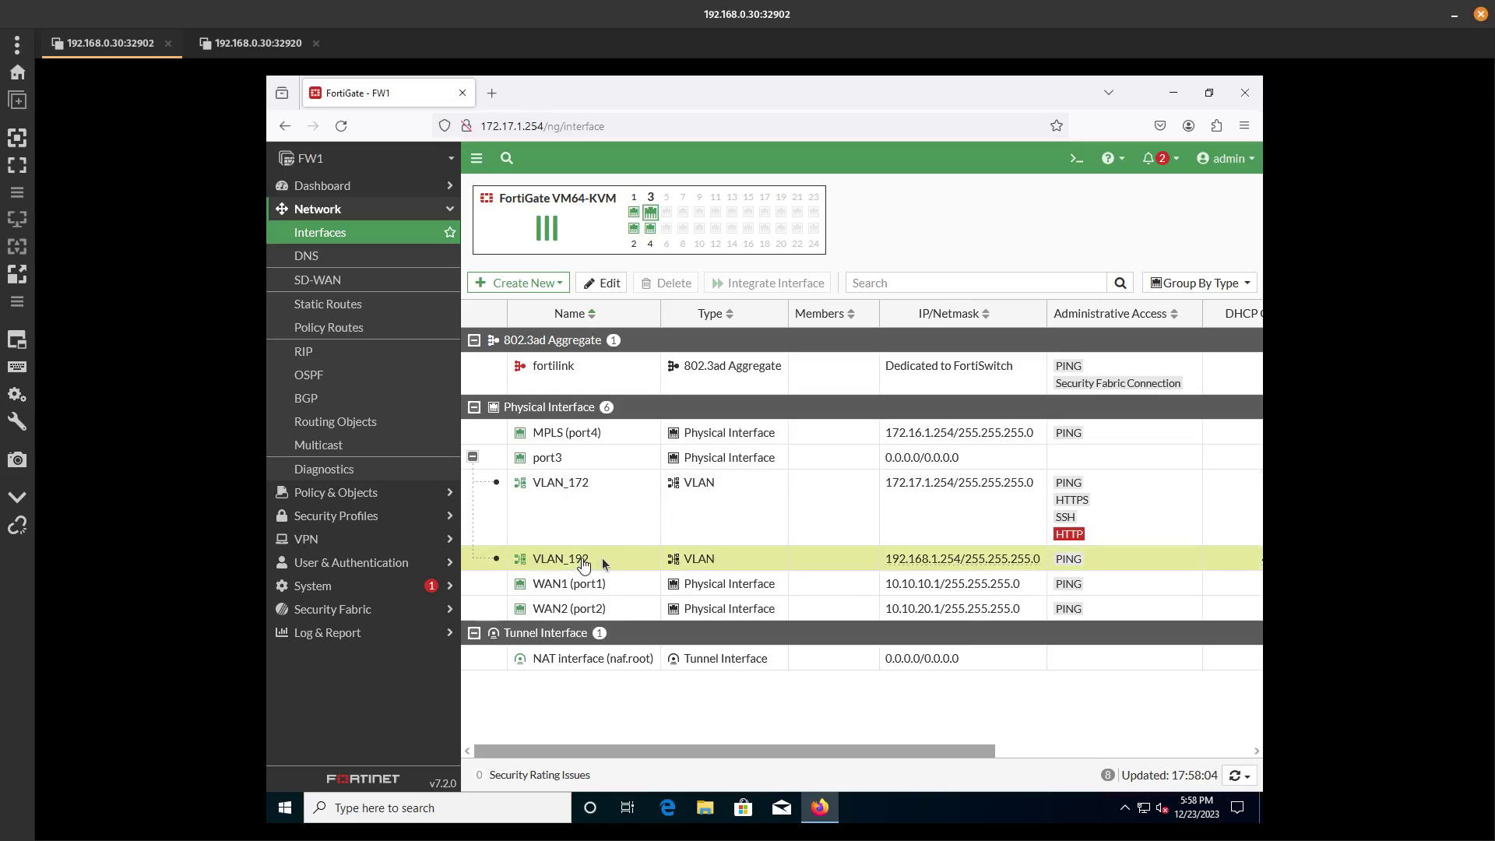
{"action": "double_click", "coordinate": [601, 557]}
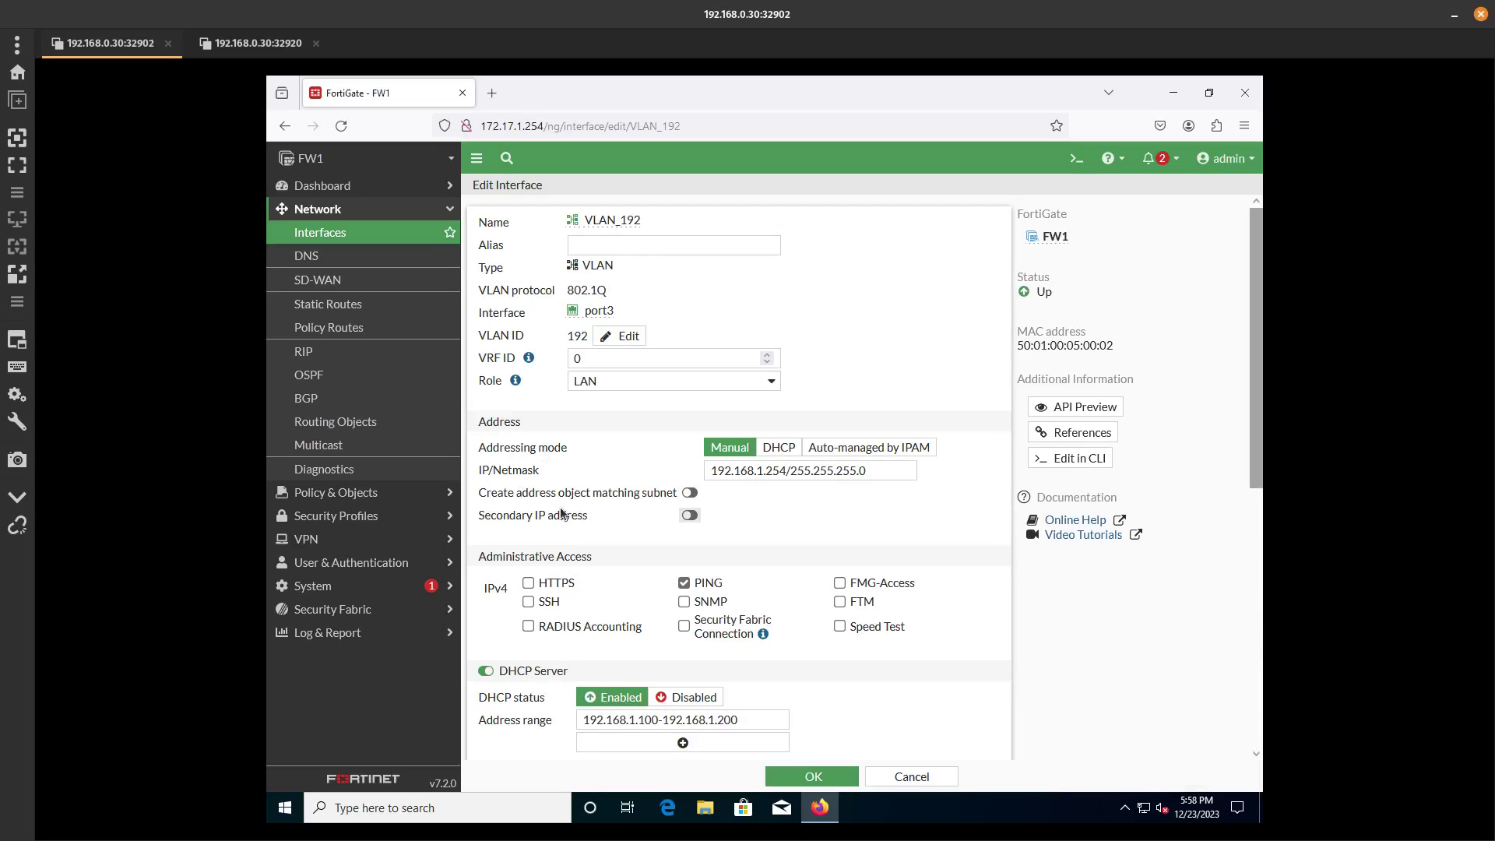
{"action": "scroll", "coordinate": [560, 514], "scroll_direction": "down", "scroll_amount": 5}
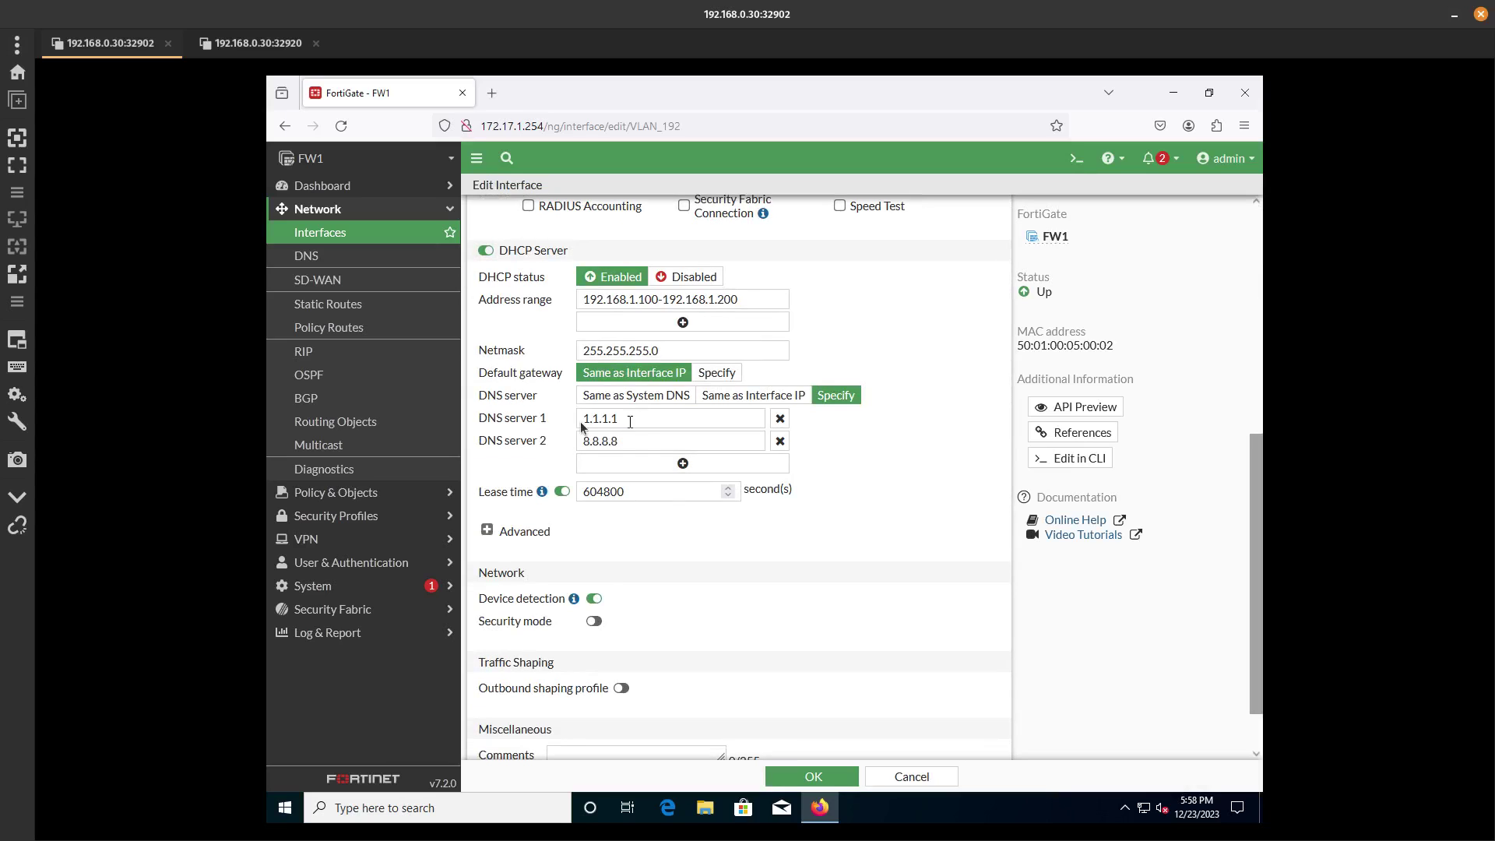
{"action": "left_click_drag", "start_coordinate": [581, 420], "coordinate": [549, 443]}
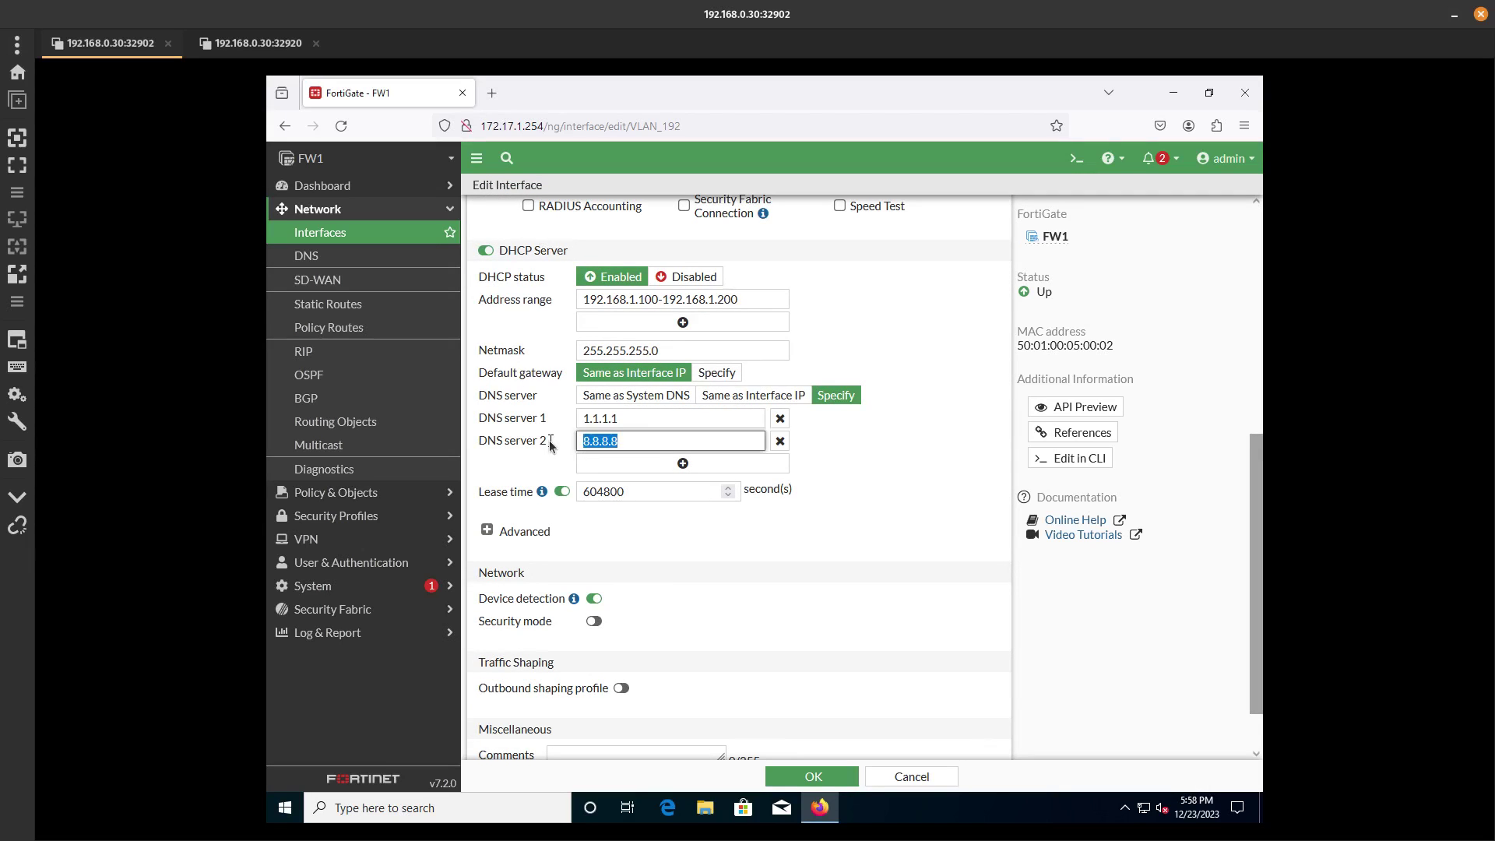
{"action": "left_click", "coordinate": [908, 574]}
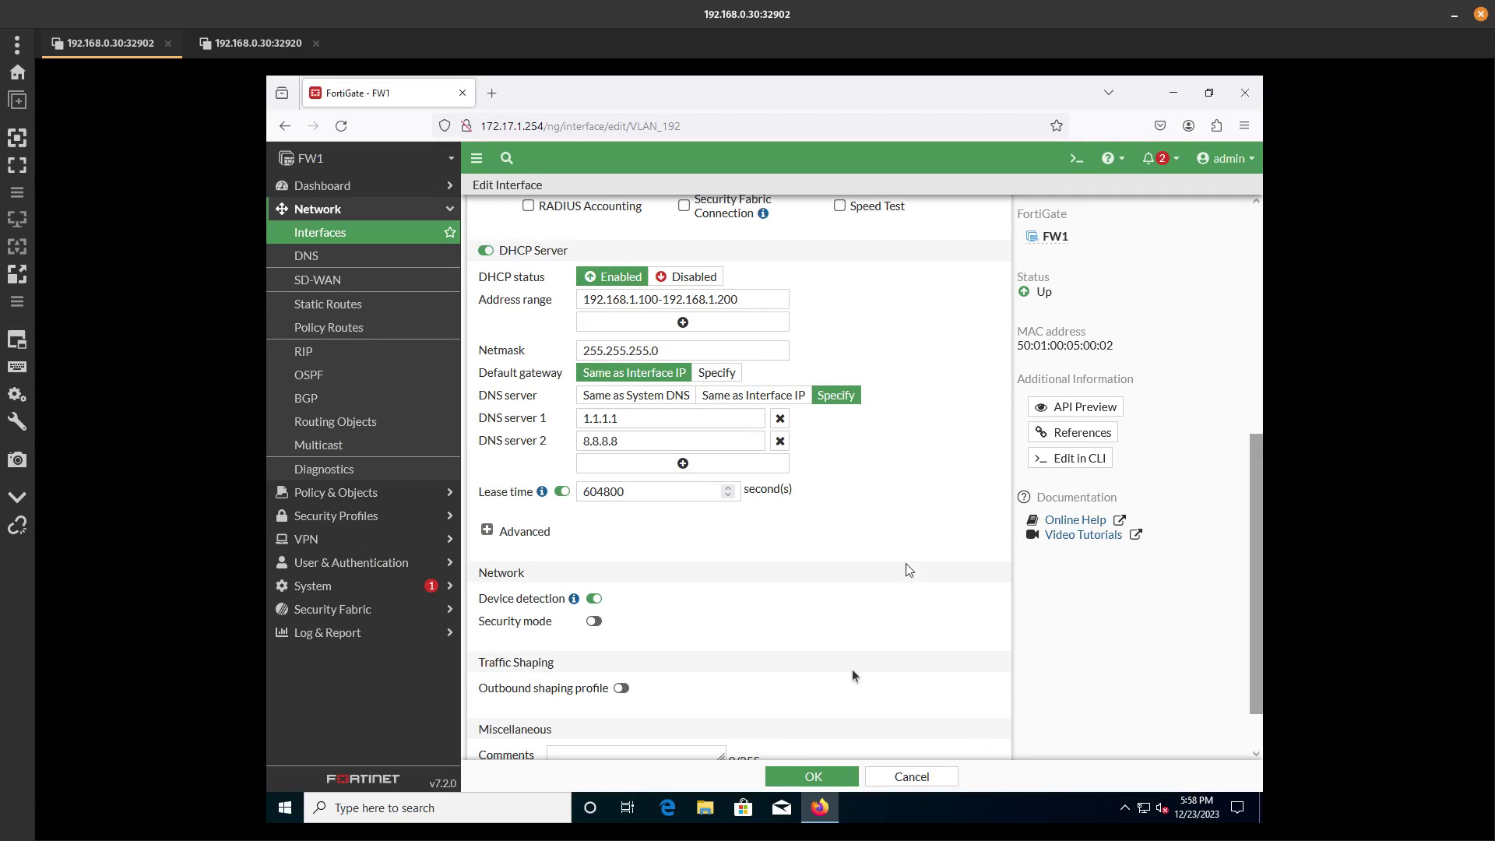
{"action": "left_click", "coordinate": [812, 776]}
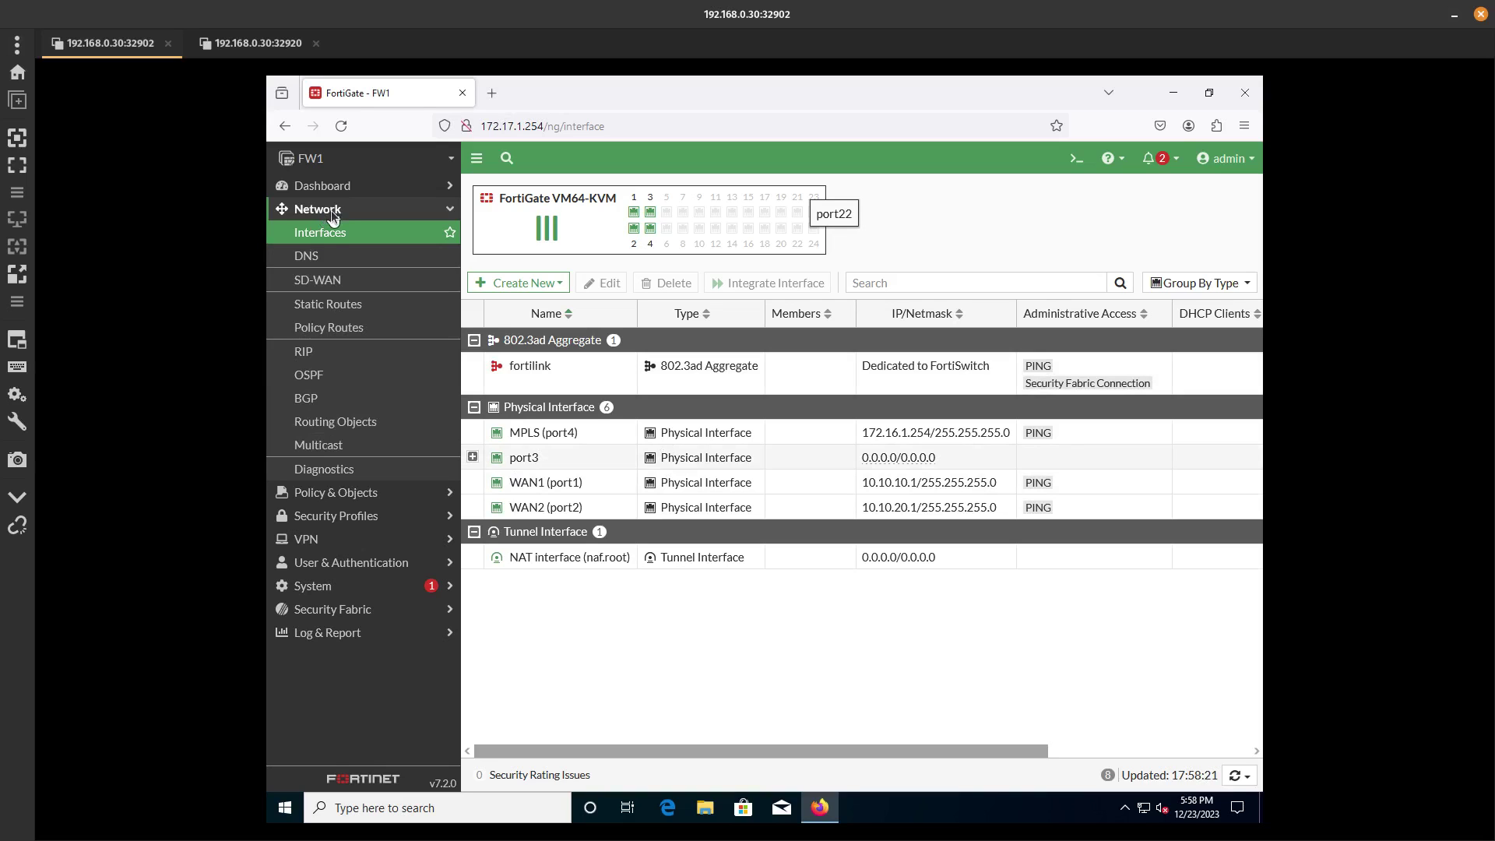
{"action": "left_click", "coordinate": [367, 492]}
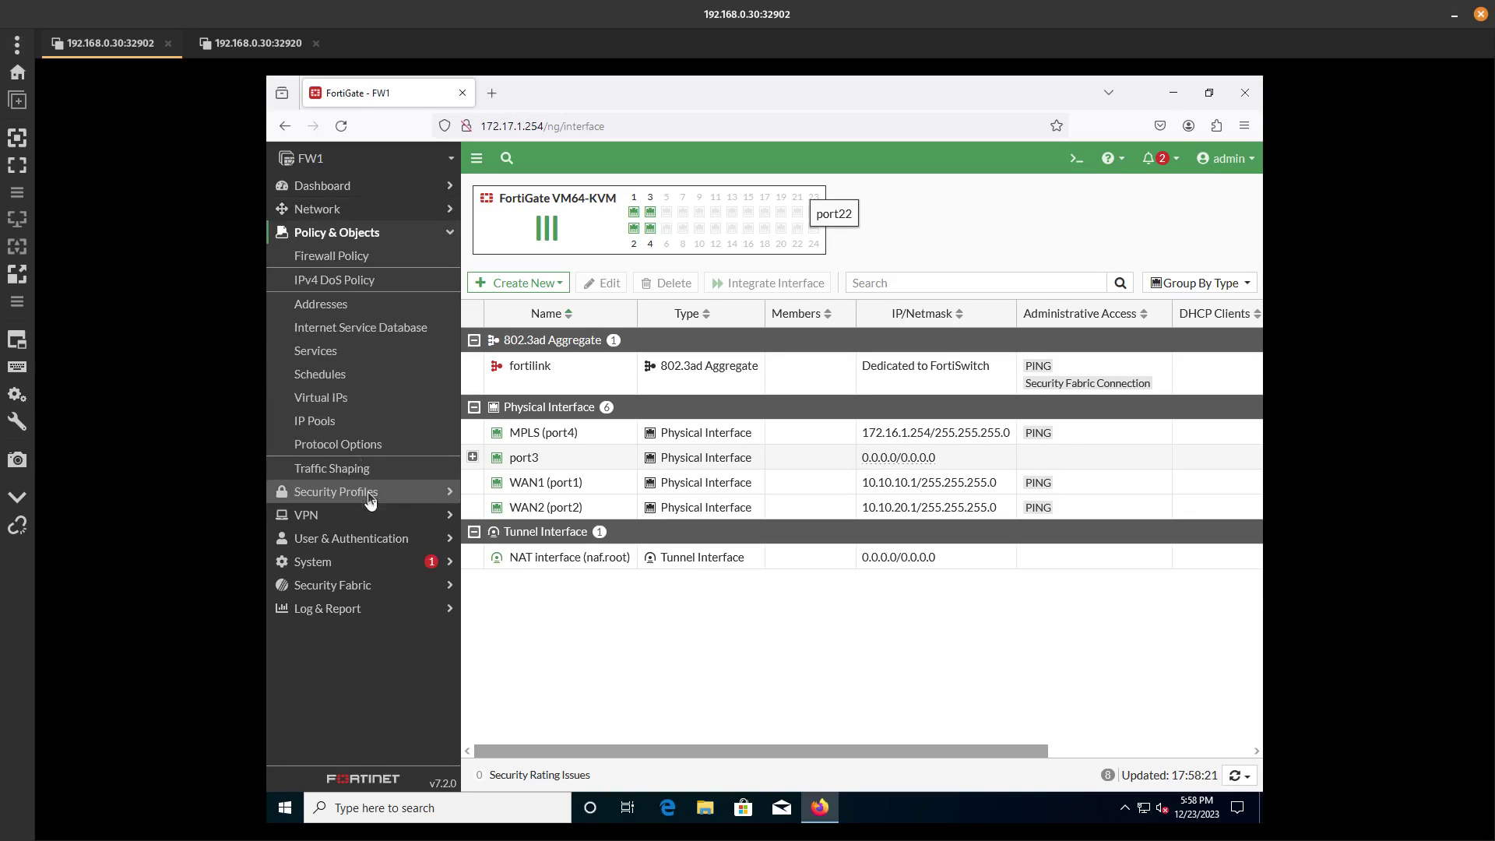
{"action": "left_click", "coordinate": [349, 259]}
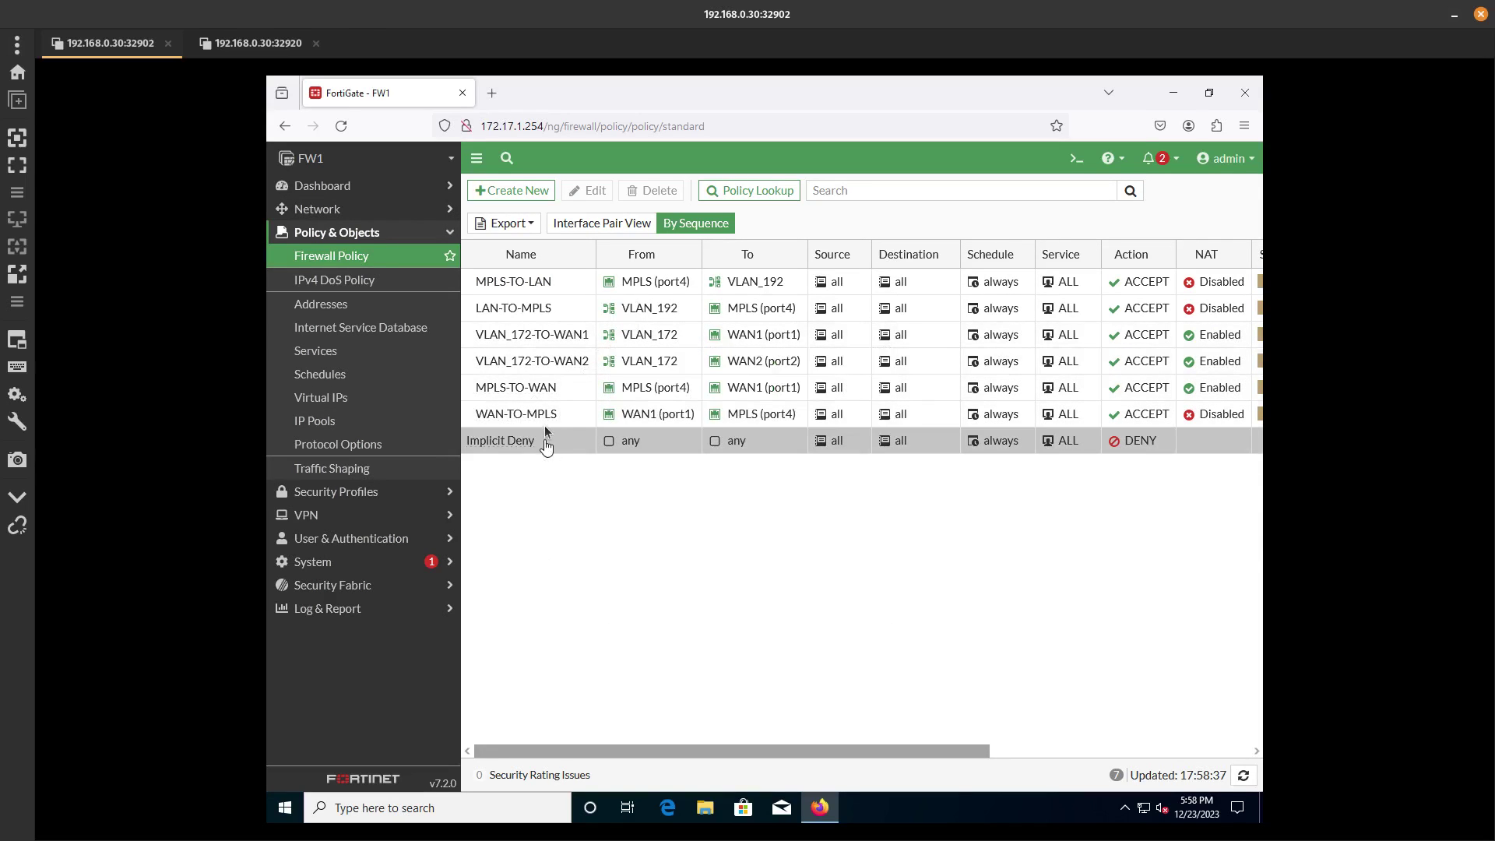
Start a new policy with incoming interface VLAN_192 and outgoing interfaces WAN1 and WAN2.
{"action": "left_click", "coordinate": [520, 198]}
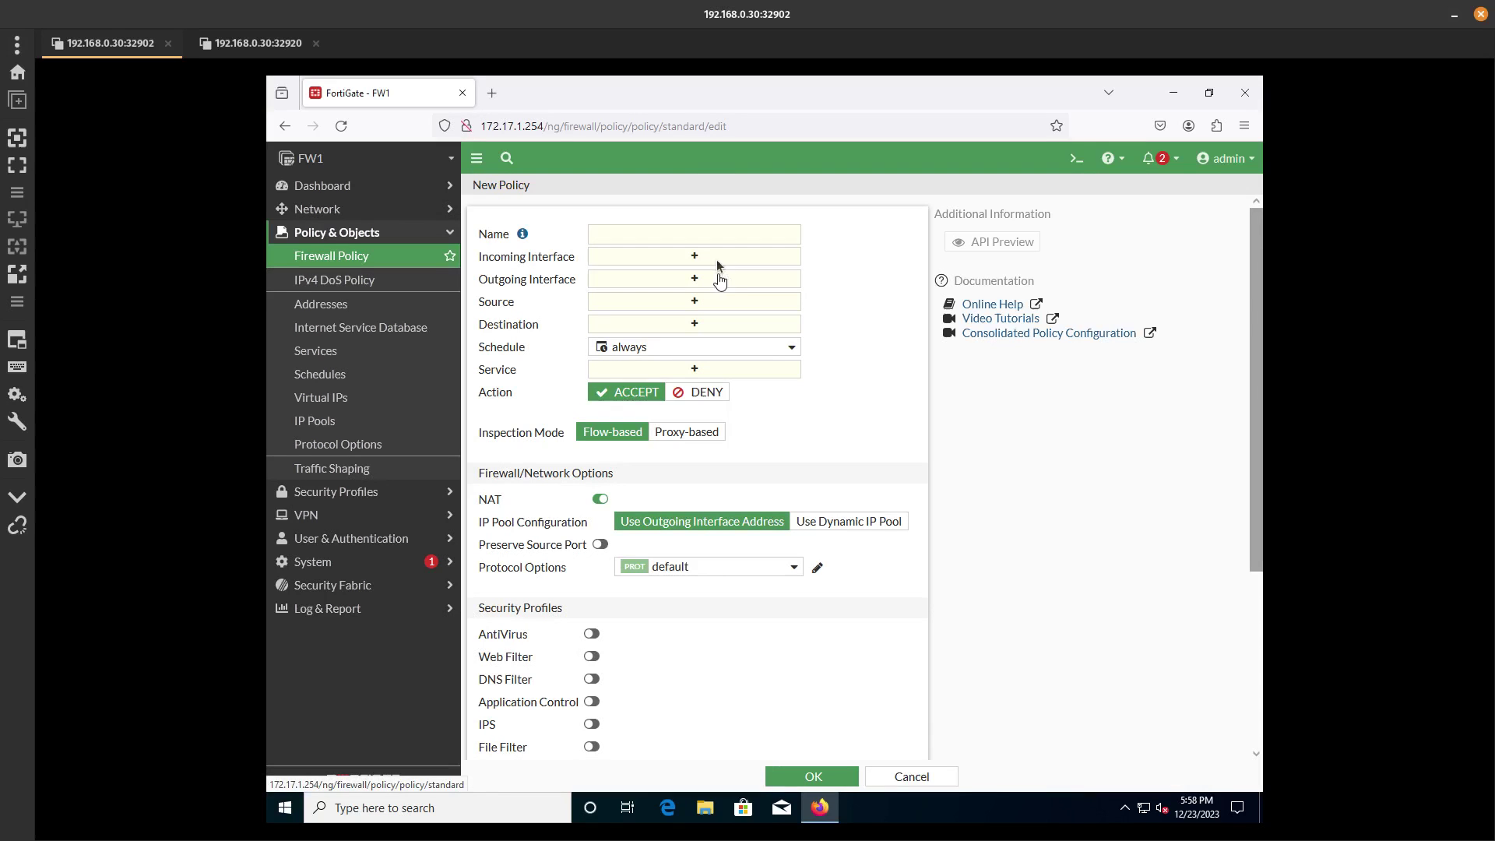
{"action": "left_click", "coordinate": [691, 234]}
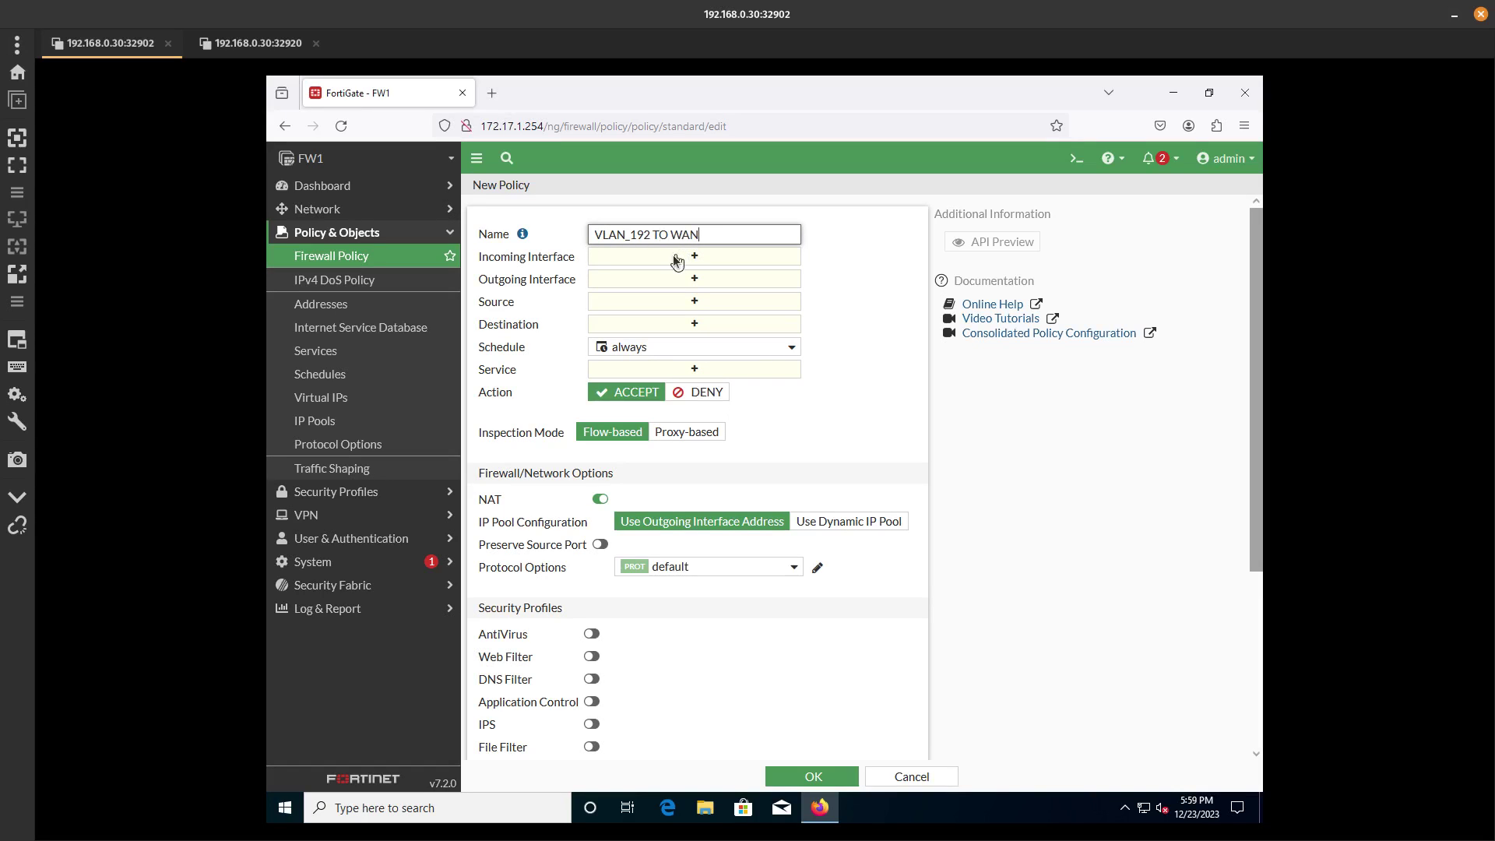
{"action": "left_click", "coordinate": [675, 258]}
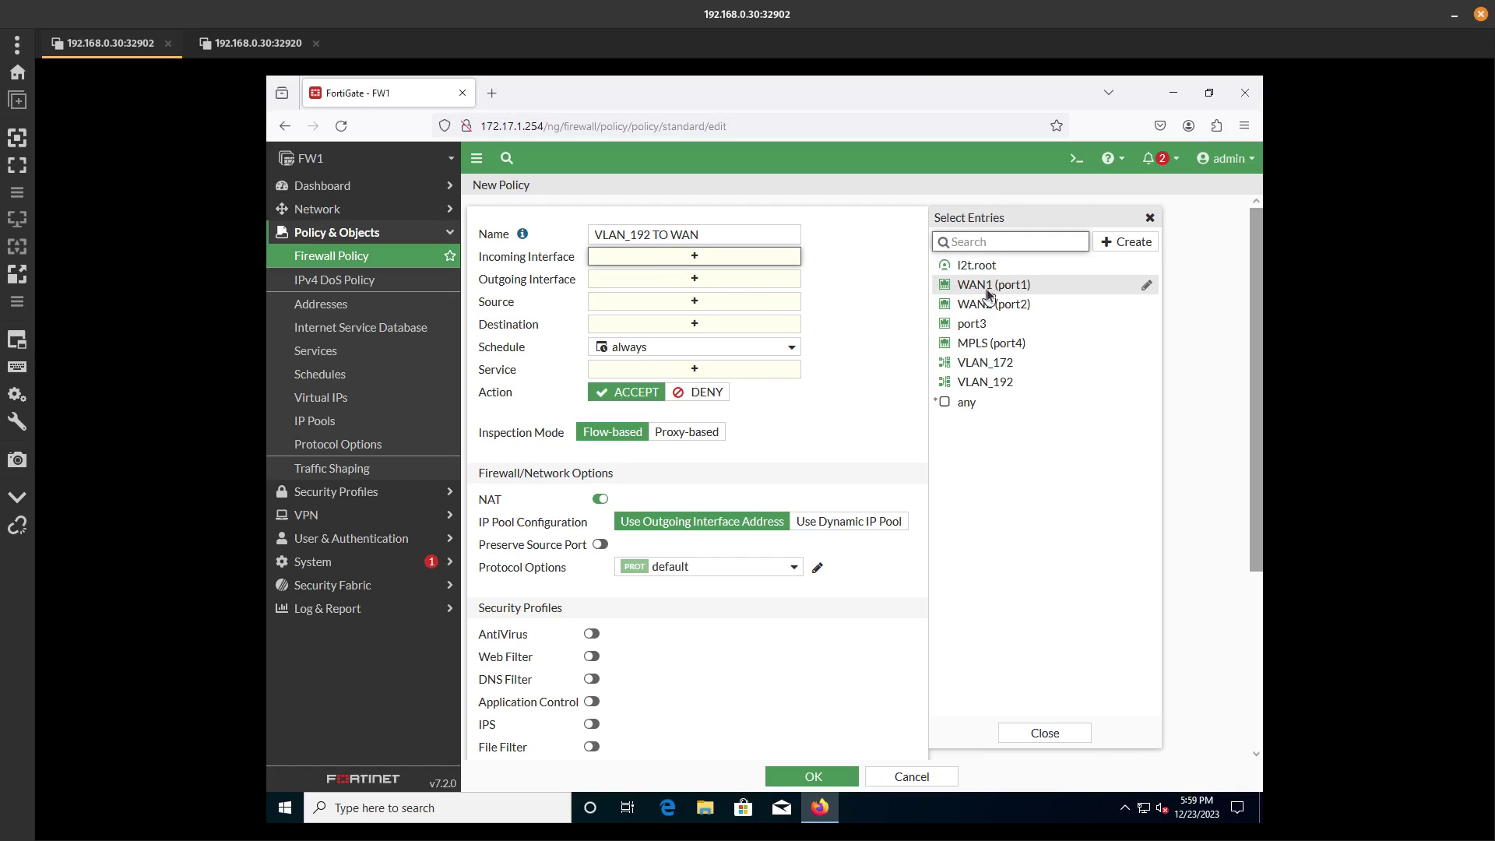
{"action": "left_click", "coordinate": [987, 286]}
{"action": "left_click", "coordinate": [988, 304]}
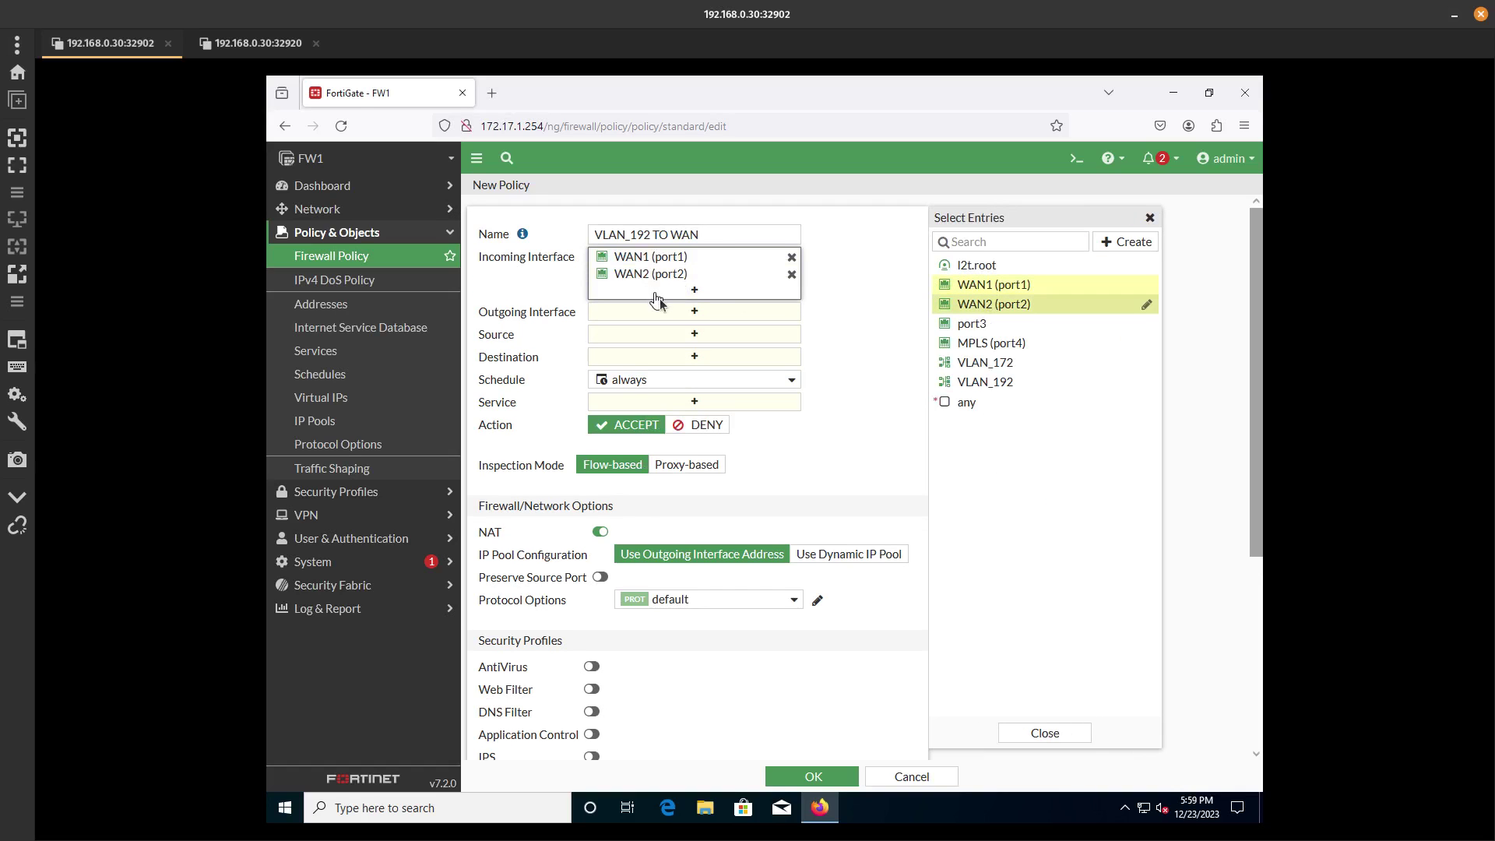
{"action": "left_click", "coordinate": [655, 314]}
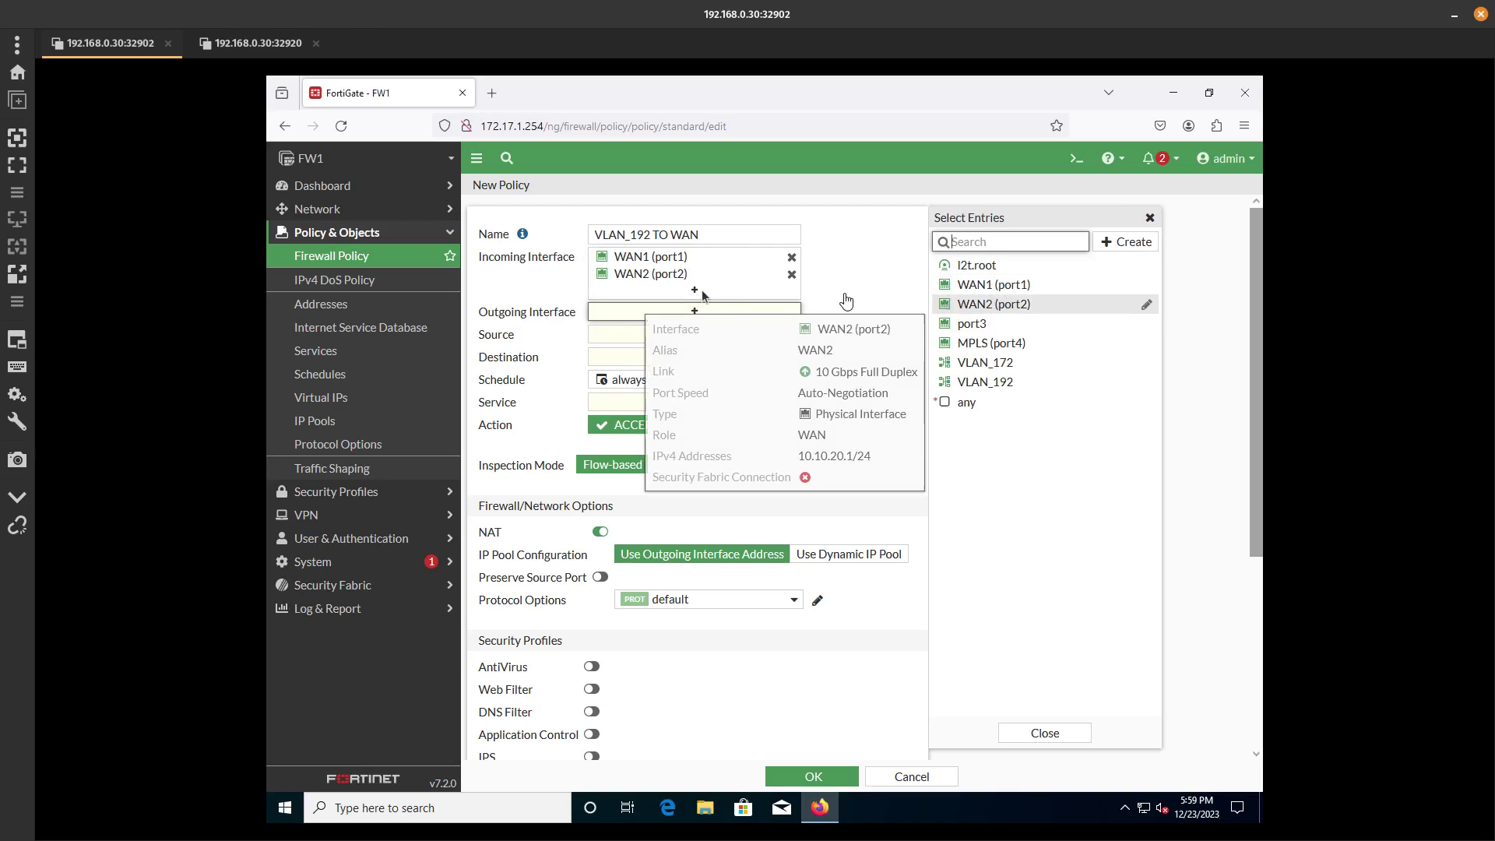
{"action": "left_click", "coordinate": [789, 258]}
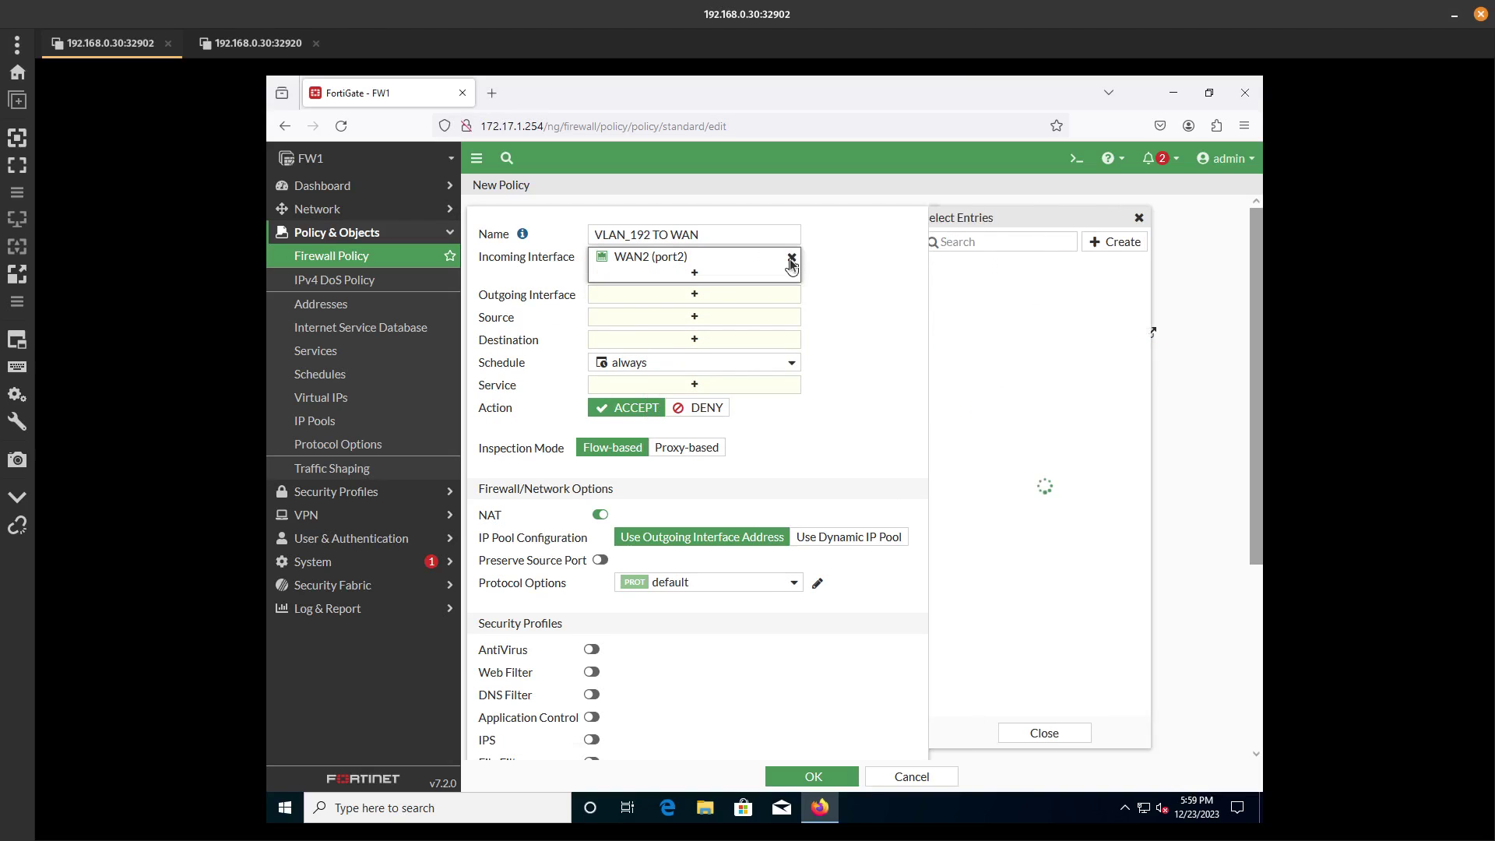
{"action": "left_click", "coordinate": [789, 258]}
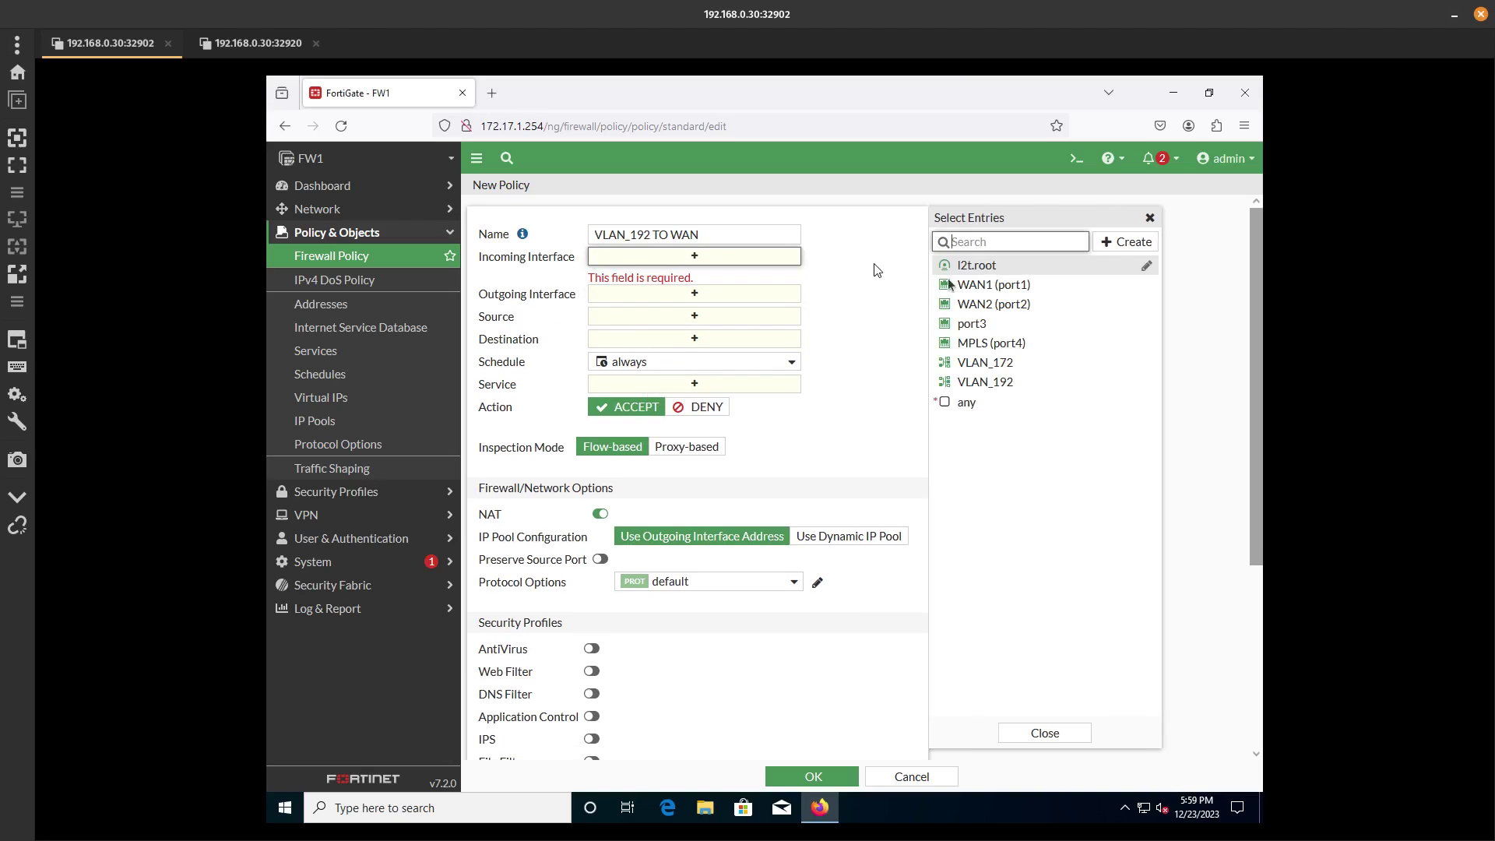
{"action": "left_click", "coordinate": [978, 380]}
{"action": "left_click", "coordinate": [732, 293]}
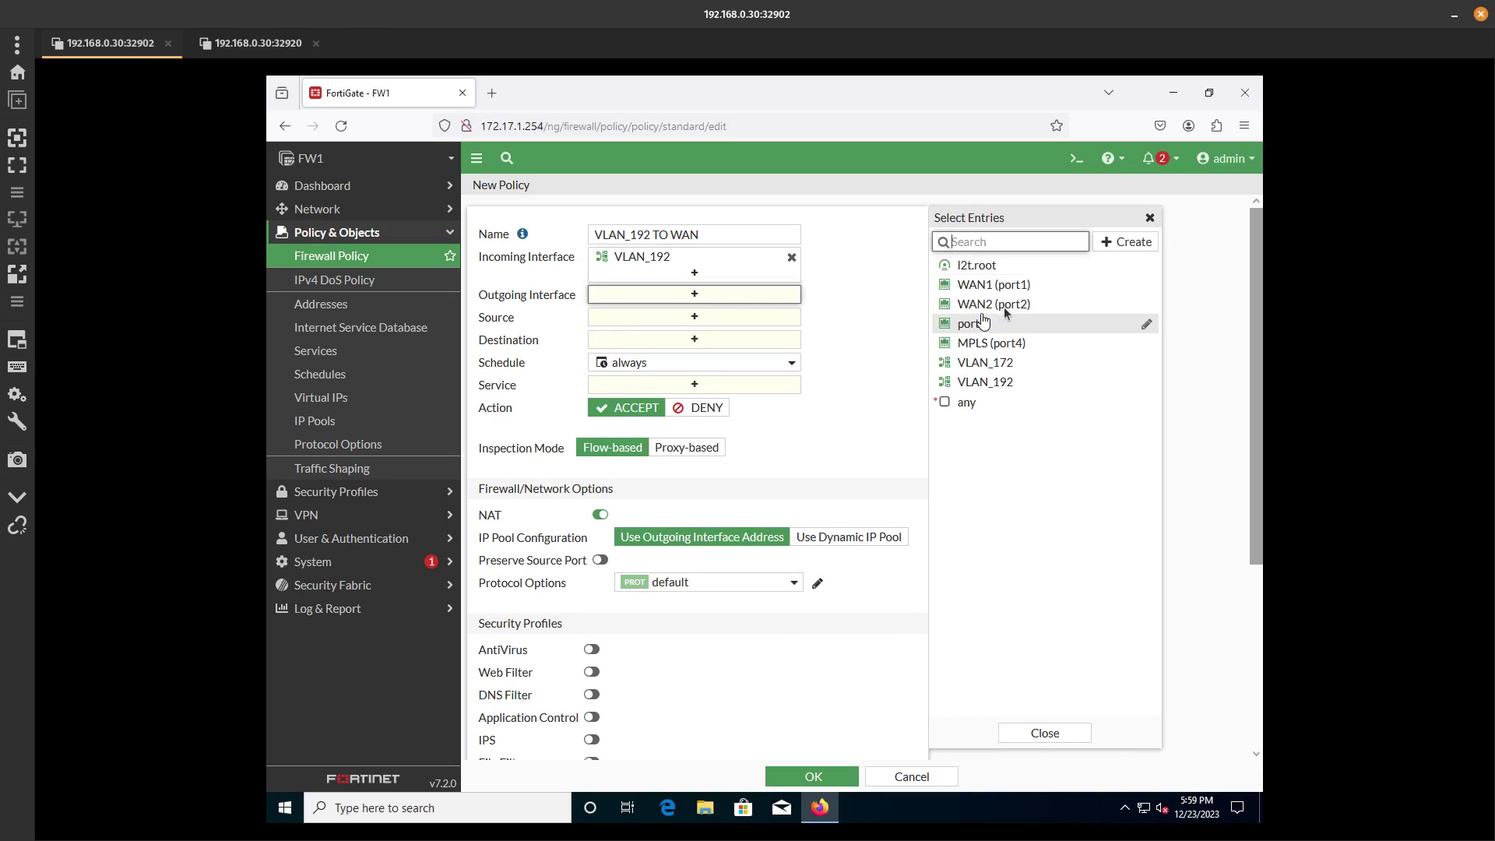
{"action": "left_click", "coordinate": [1014, 291]}
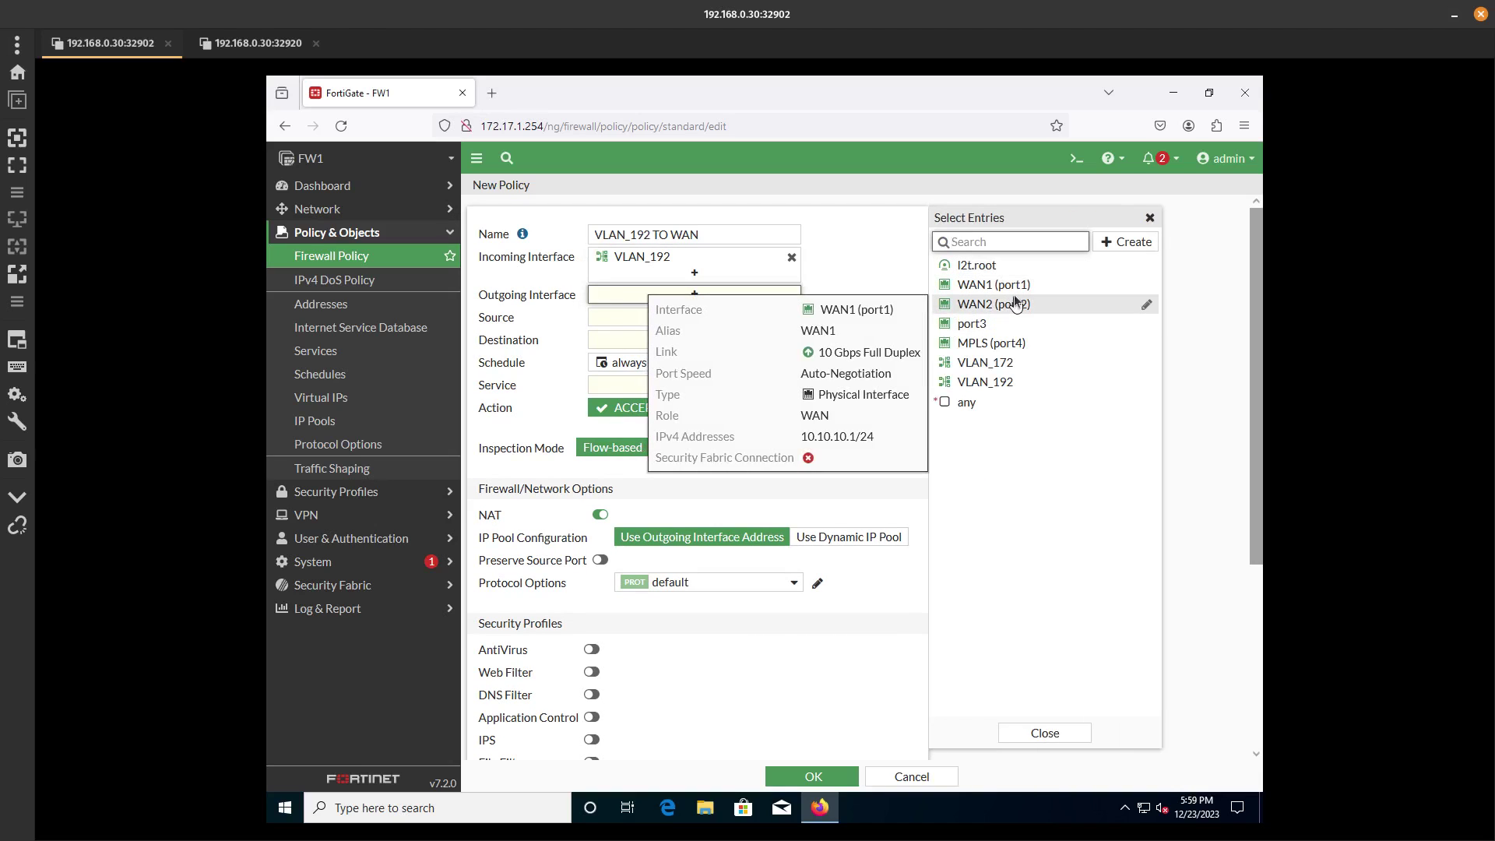
{"action": "left_click", "coordinate": [1011, 302]}
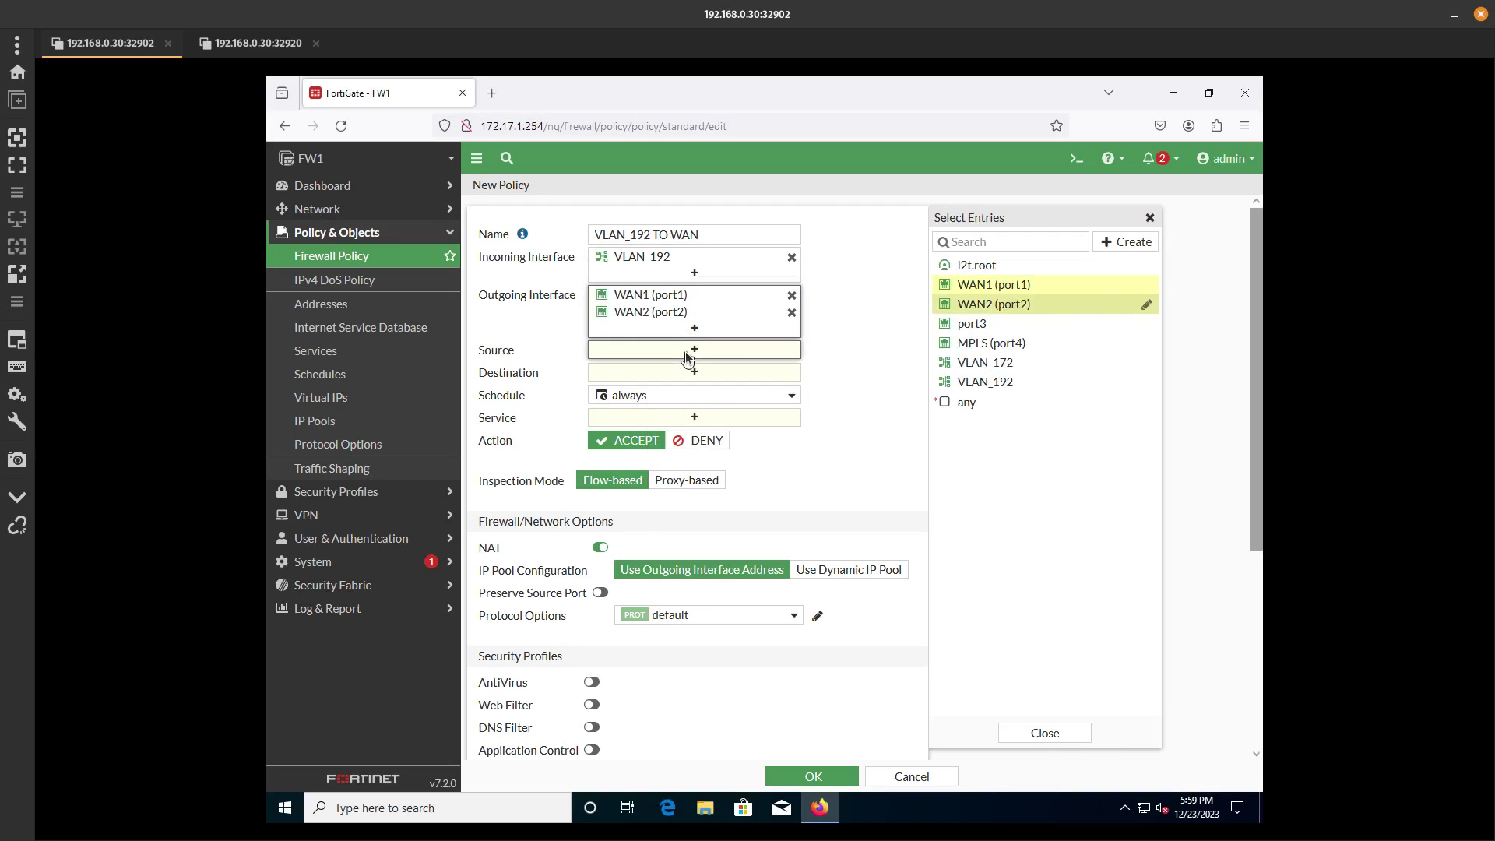
Set the policy's source and destination addresses to all and its service to ALL.
{"action": "left_click", "coordinate": [685, 352]}
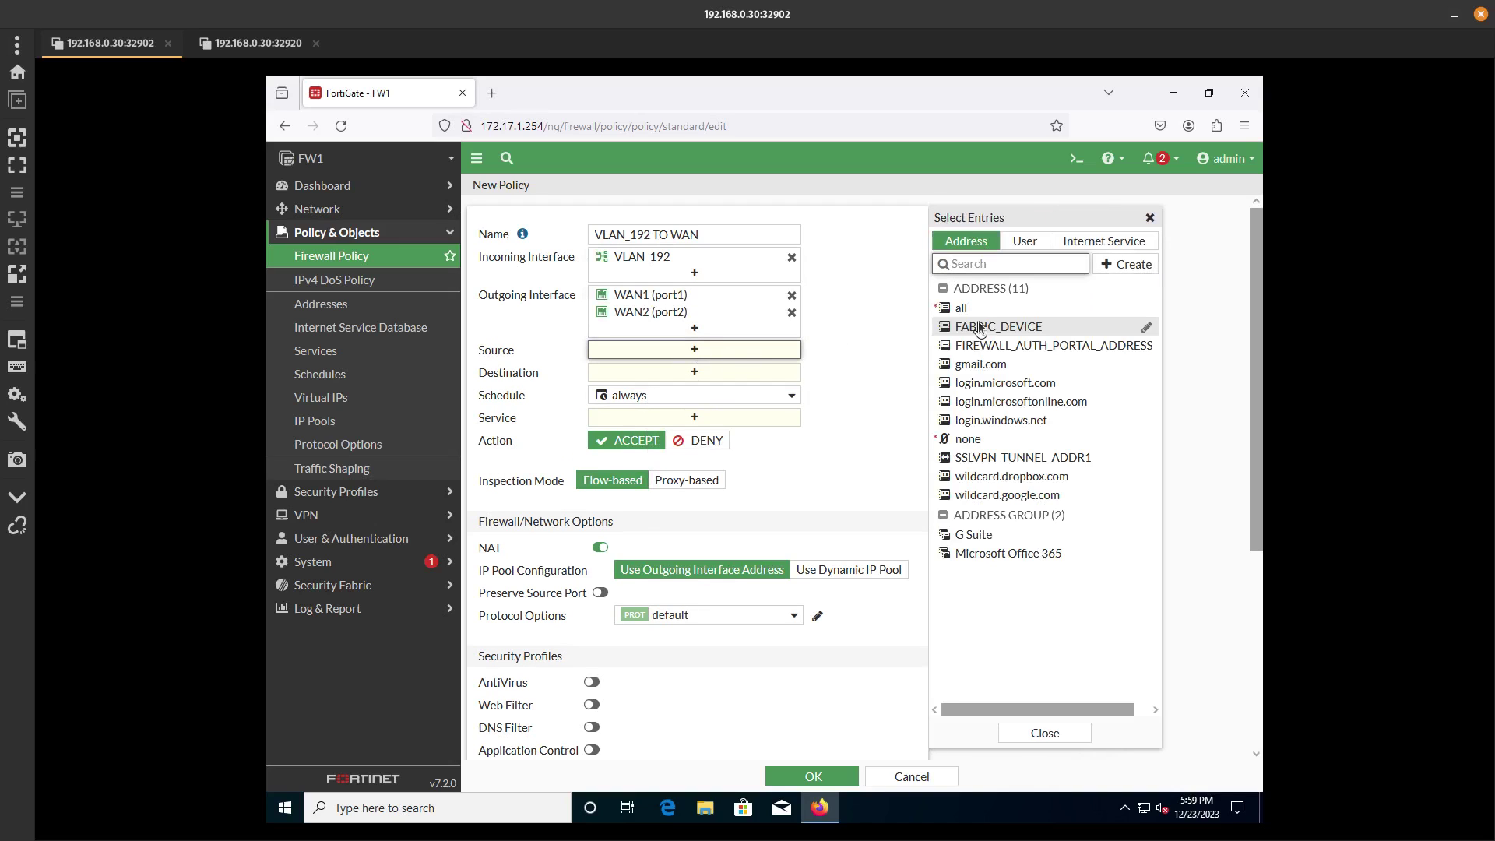
{"action": "left_click", "coordinate": [973, 315]}
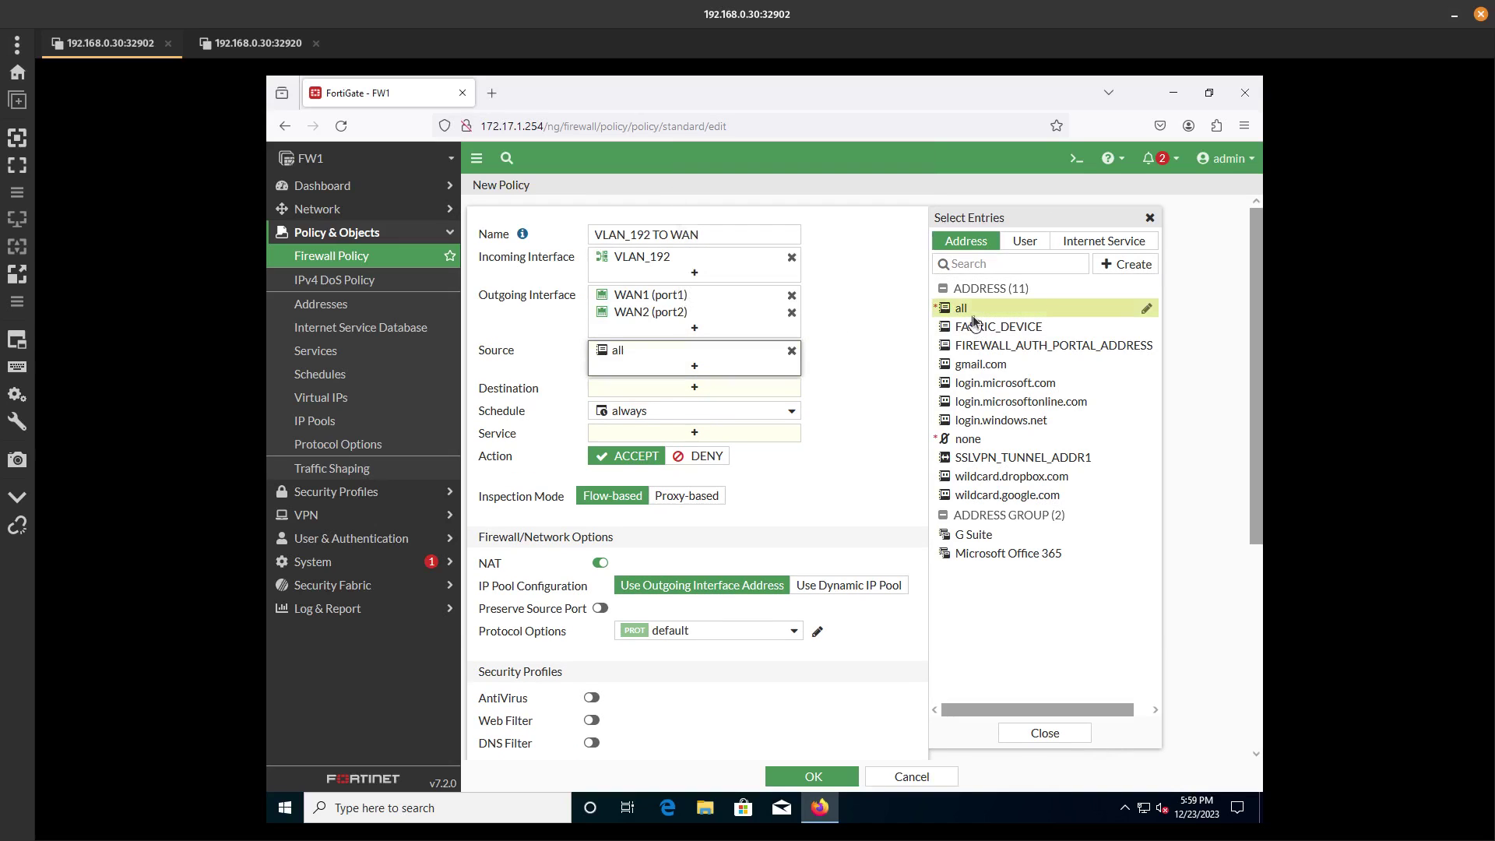
{"action": "left_click", "coordinate": [702, 383]}
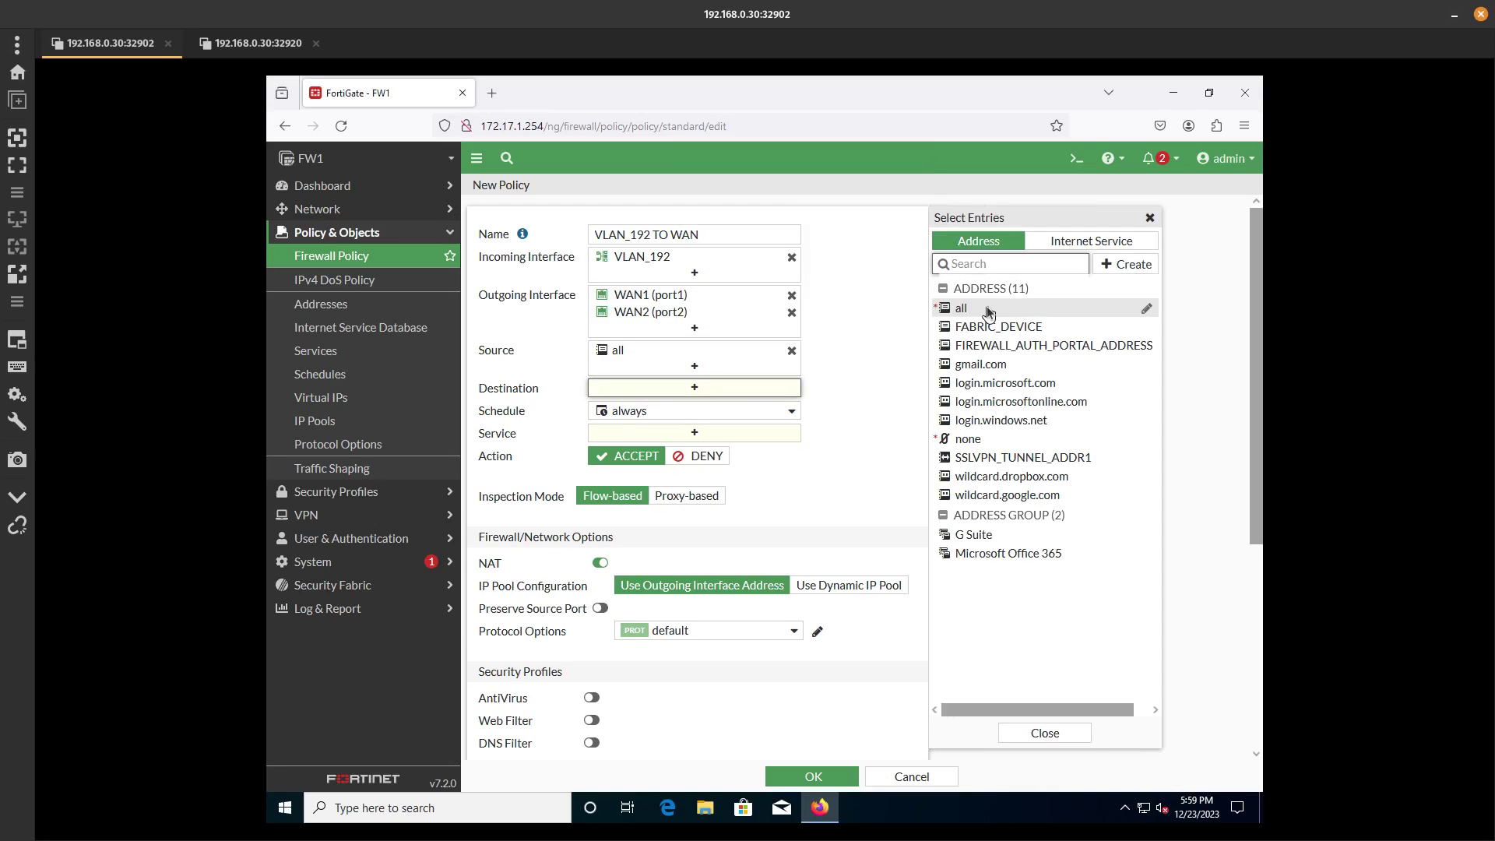
{"action": "left_click", "coordinate": [988, 309]}
{"action": "left_click", "coordinate": [719, 450]}
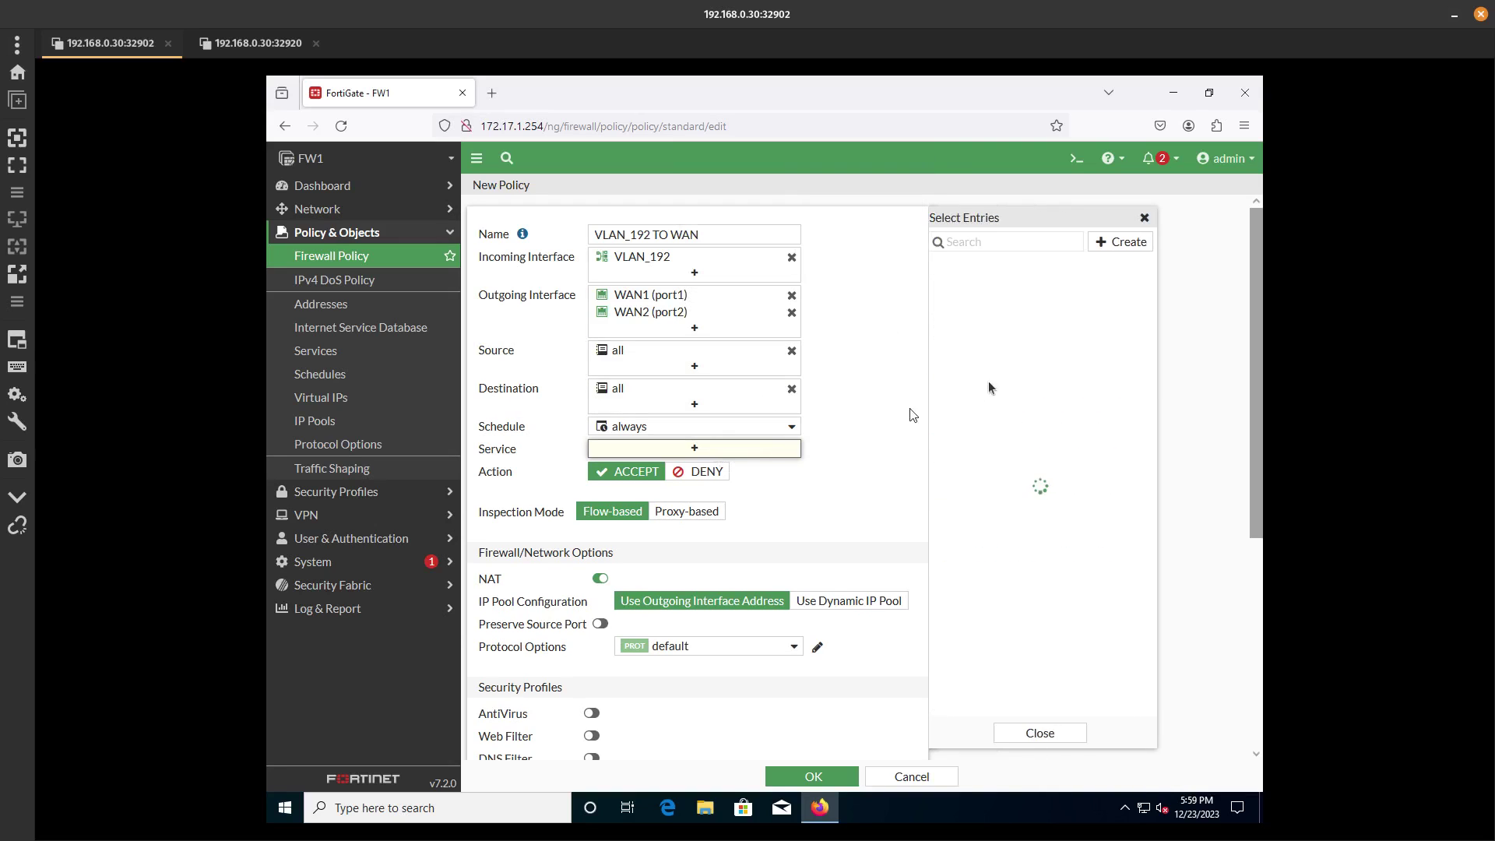
{"action": "left_click", "coordinate": [991, 303]}
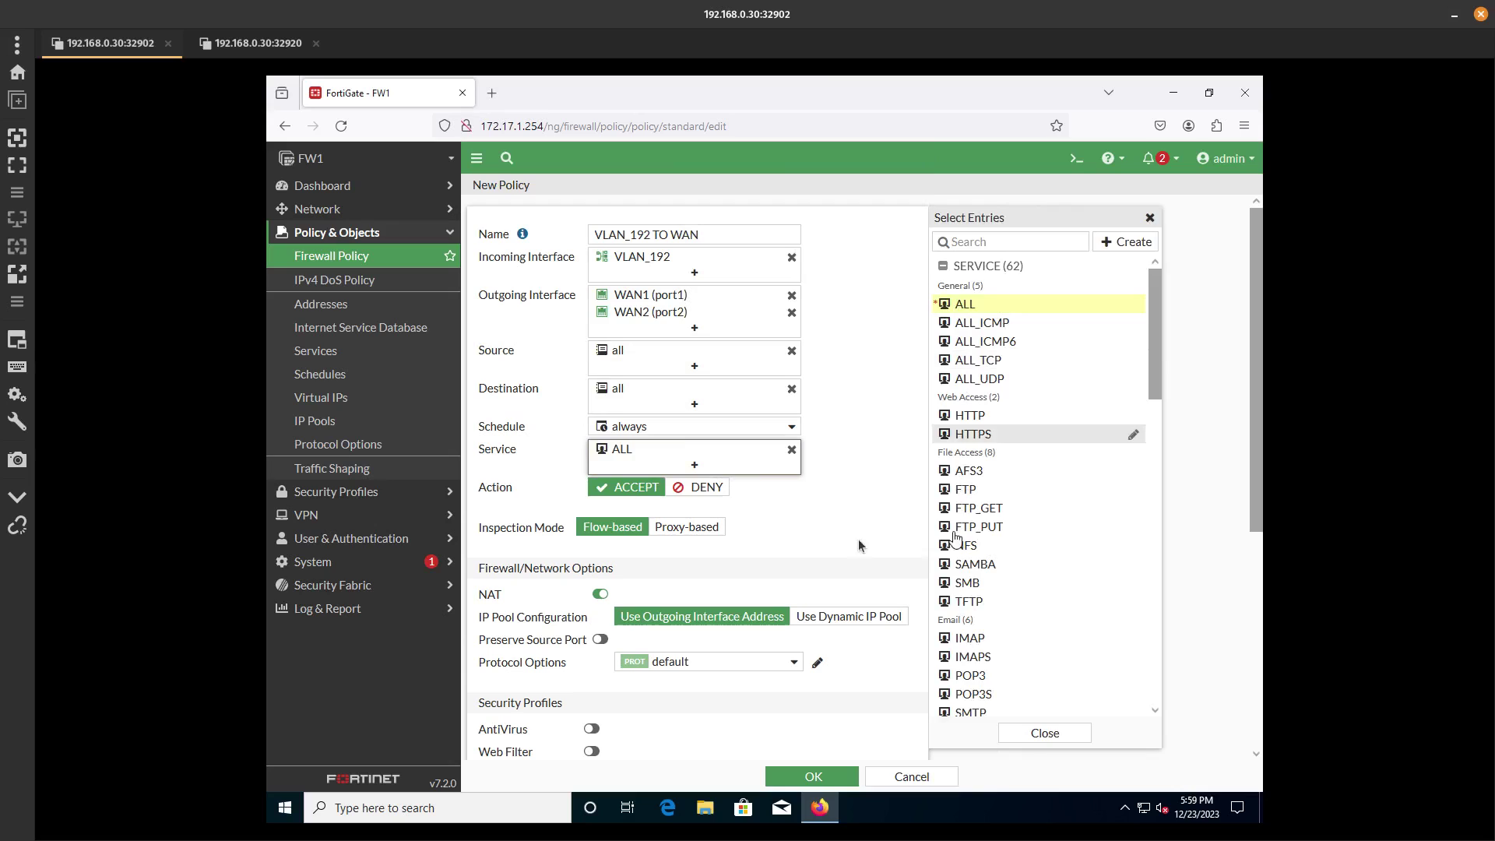
{"action": "left_click", "coordinate": [739, 529]}
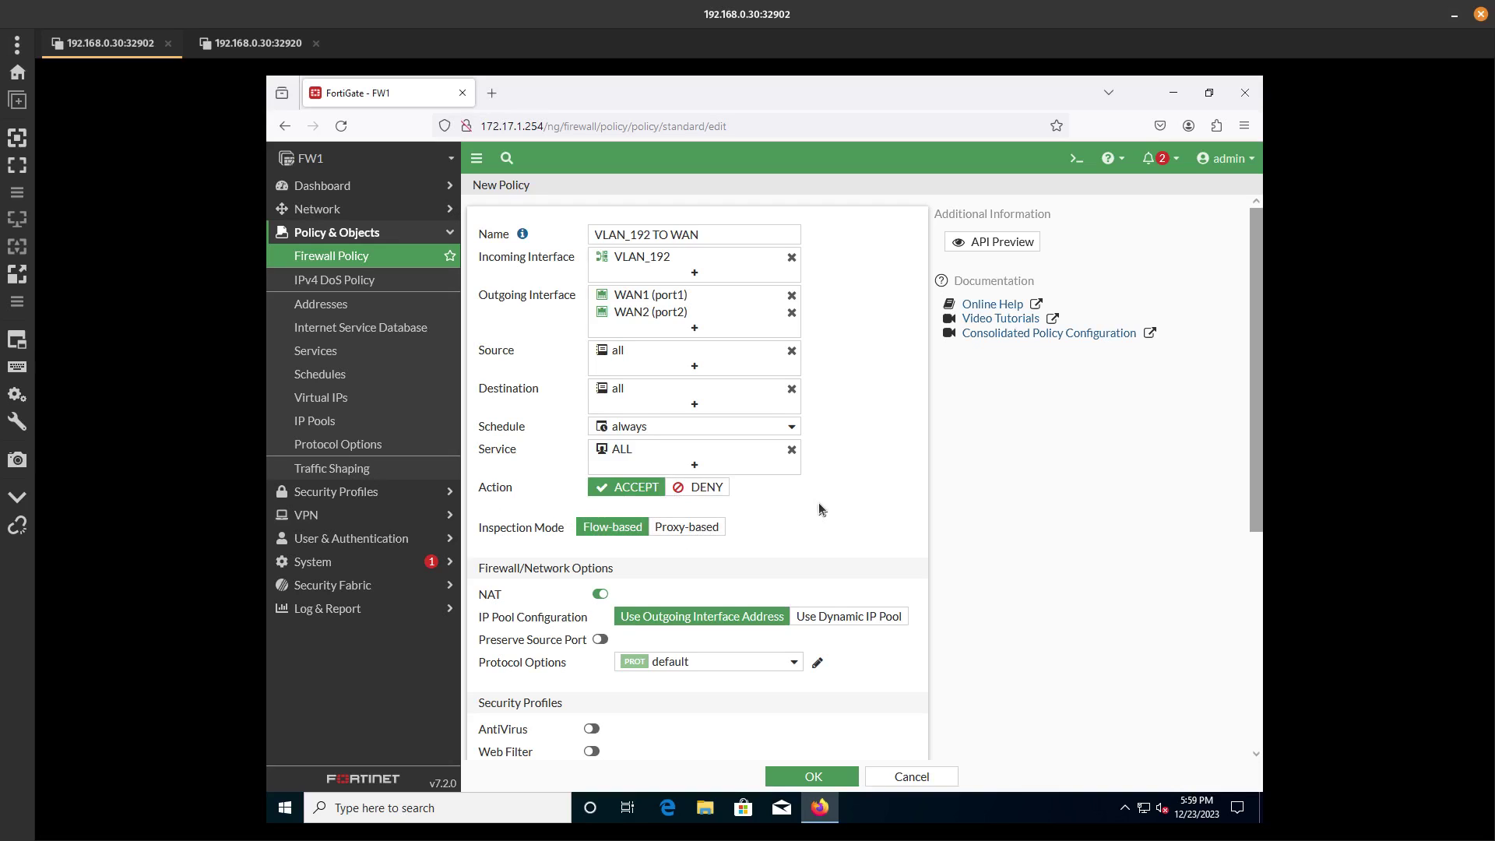
Log all sessions of allowed traffic and save the new policy.
{"action": "scroll", "coordinate": [820, 510], "scroll_direction": "down", "scroll_amount": 3}
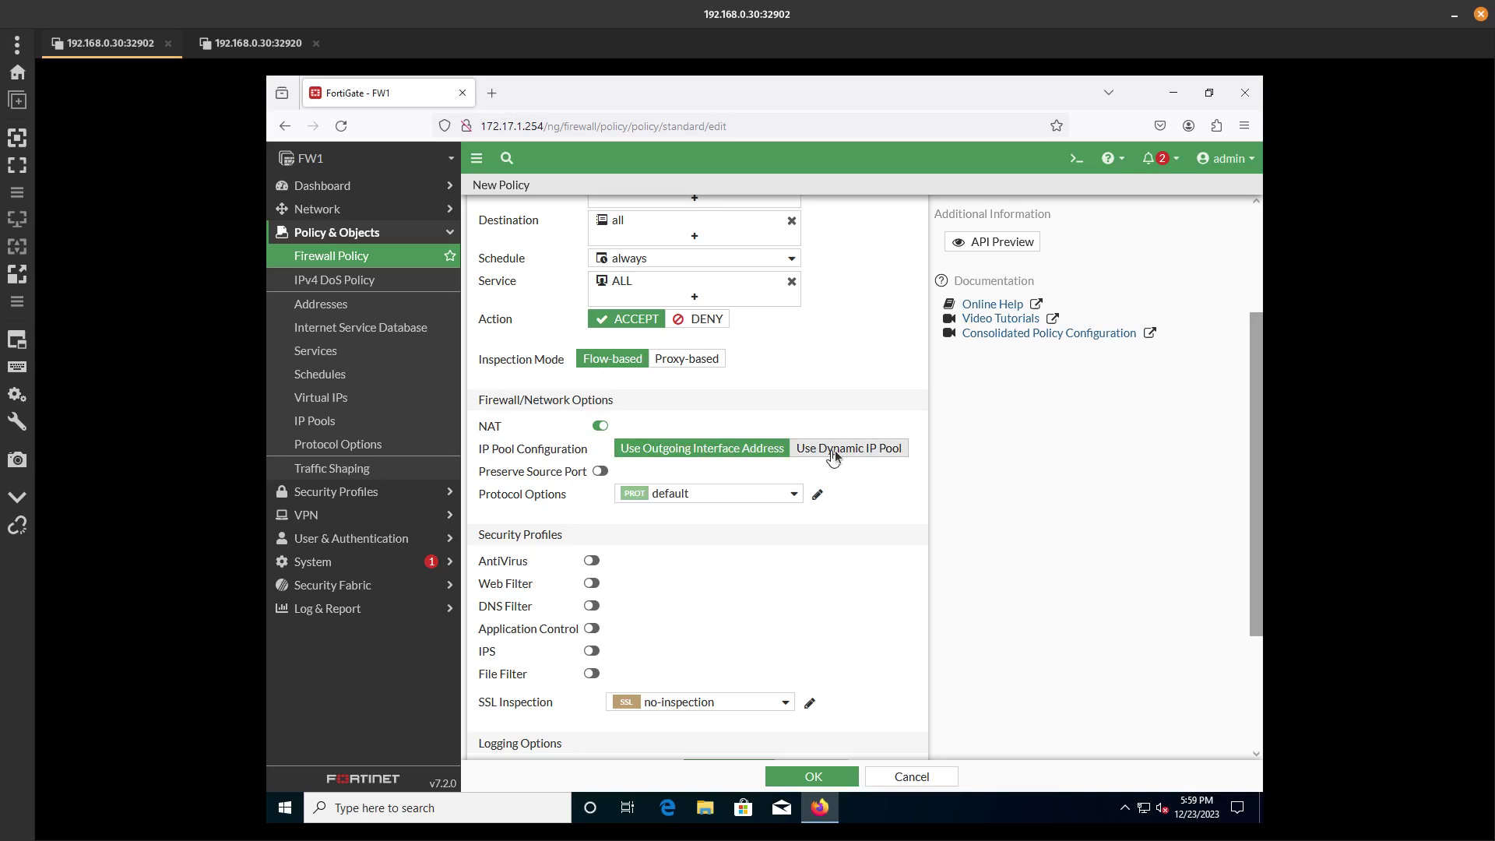
{"action": "scroll", "coordinate": [818, 532], "scroll_direction": "down", "scroll_amount": 3}
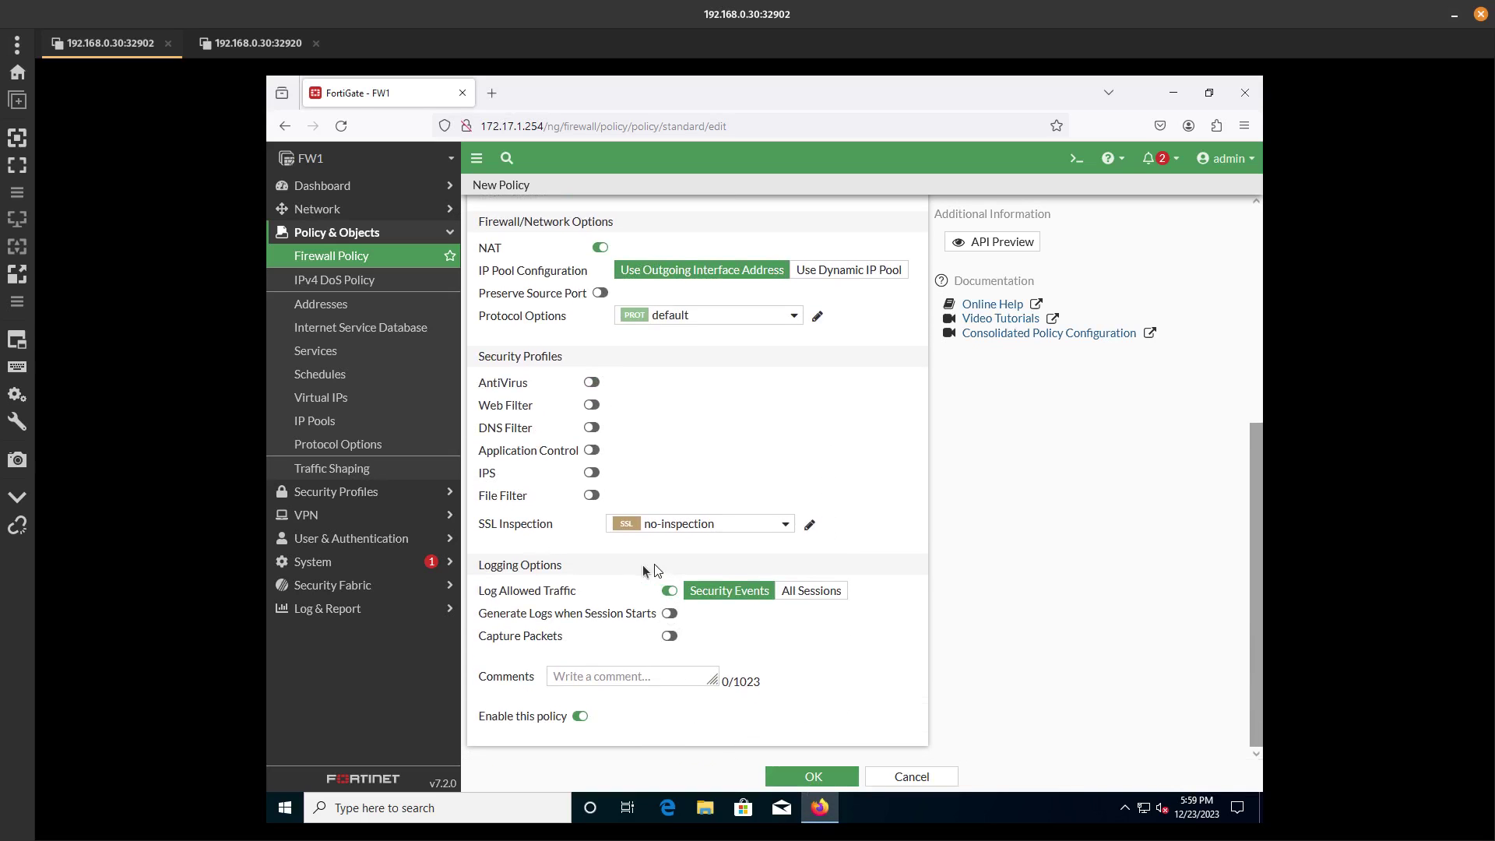
{"action": "left_click", "coordinate": [810, 591]}
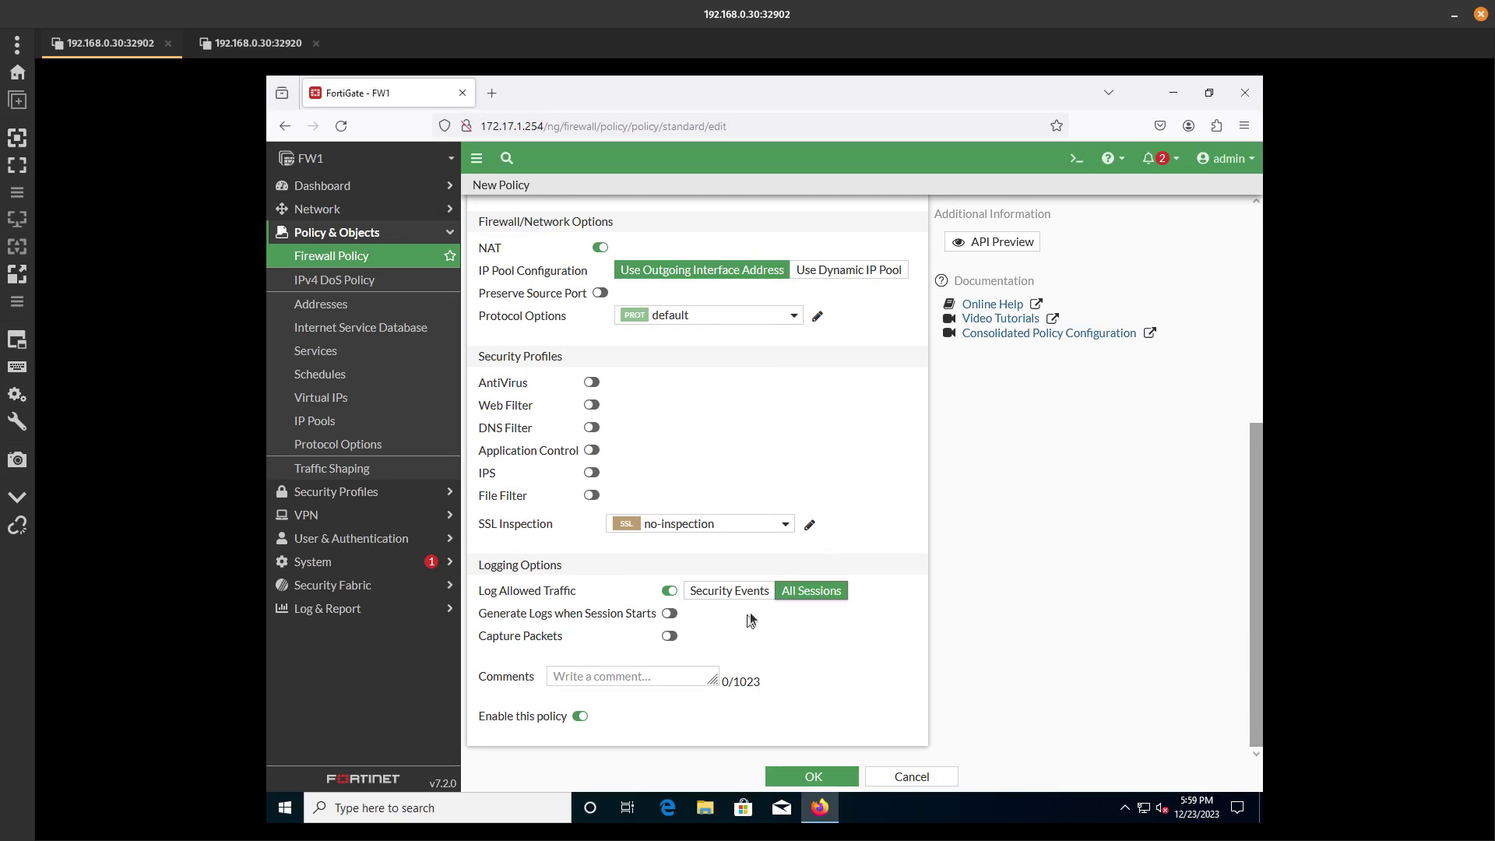
{"action": "left_click", "coordinate": [797, 769]}
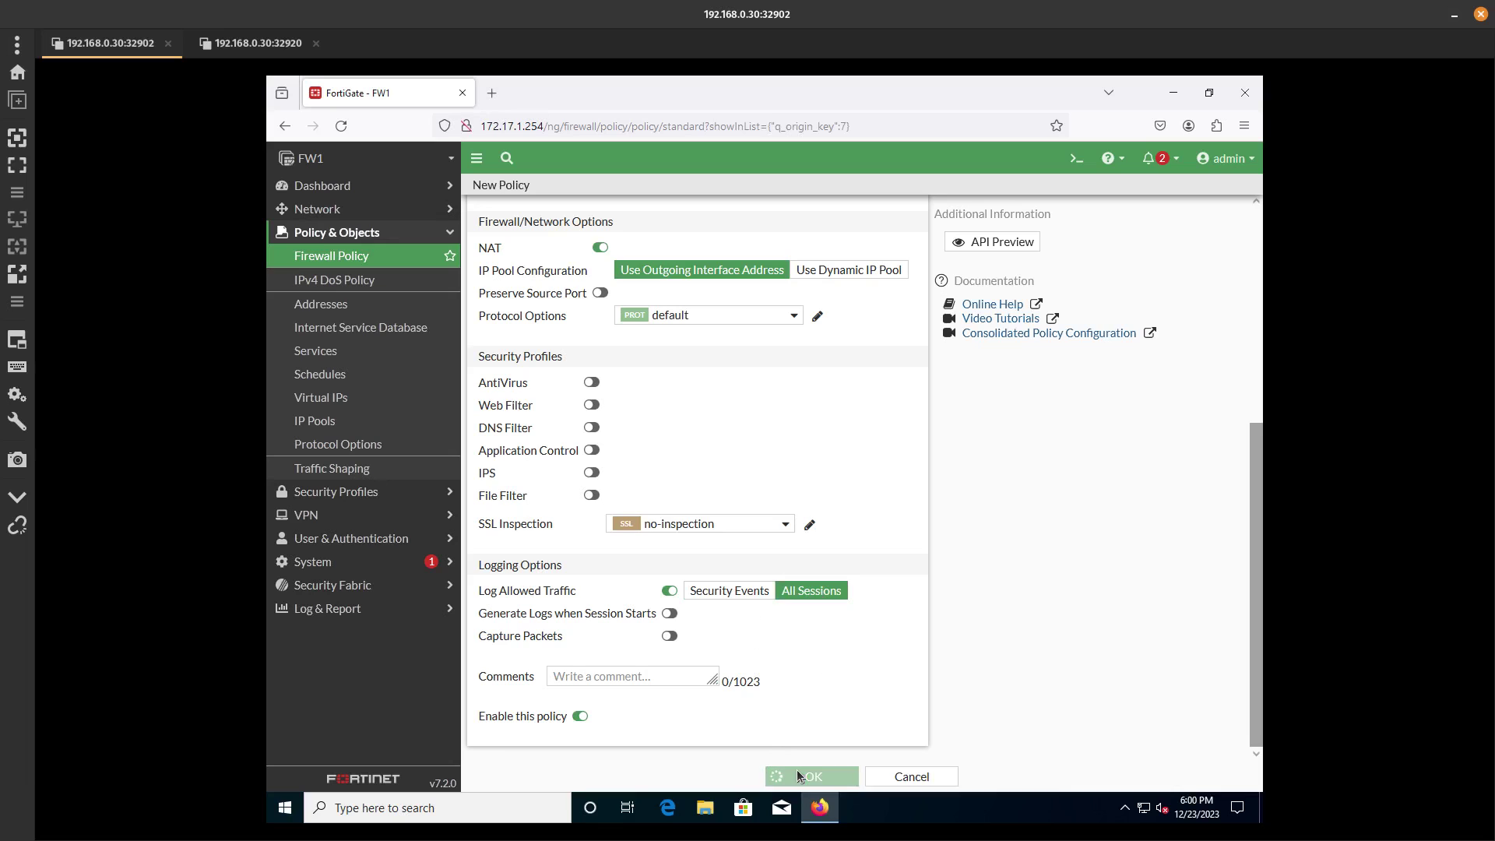
Restore the Win13 client console to full screen and open Command Prompt.
{"action": "left_click", "coordinate": [257, 45]}
{"action": "double_click", "coordinate": [357, 13]}
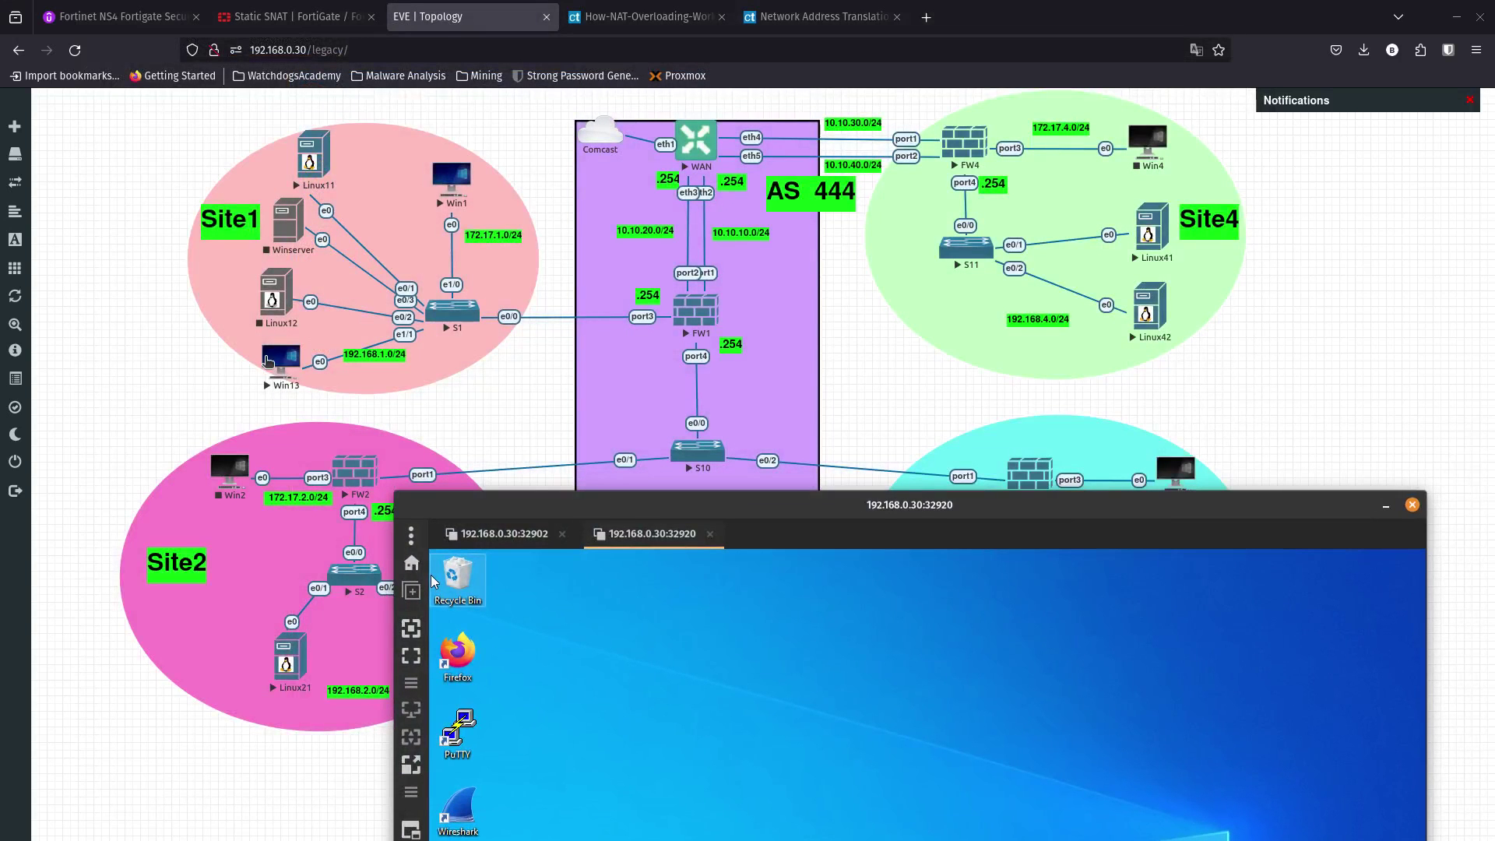
{"action": "left_click_drag", "start_coordinate": [665, 506], "coordinate": [382, 2]}
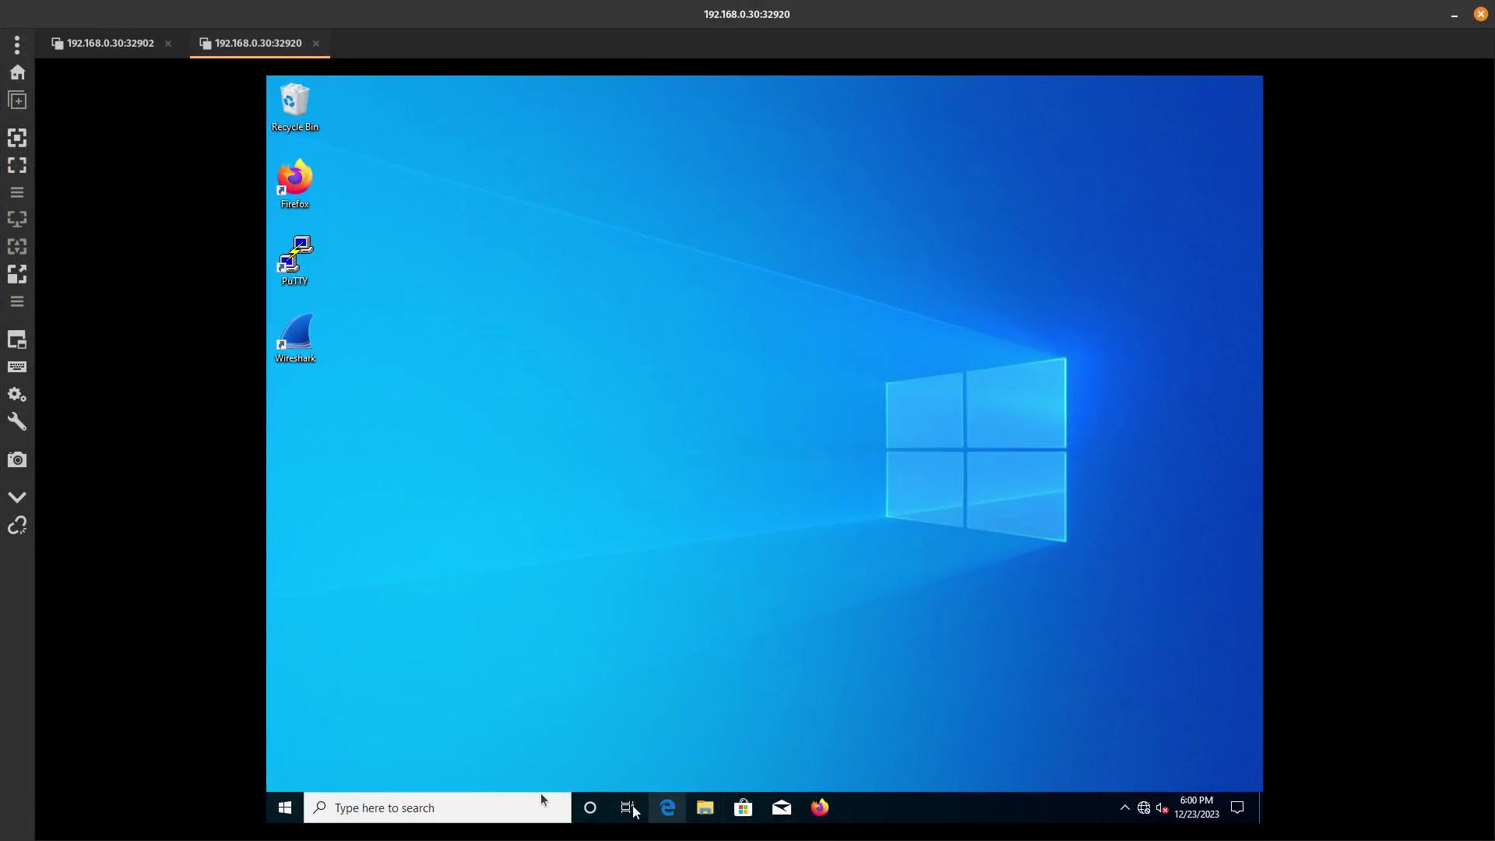
{"action": "left_click", "coordinate": [287, 809]}
{"action": "type", "text": "cmd"}
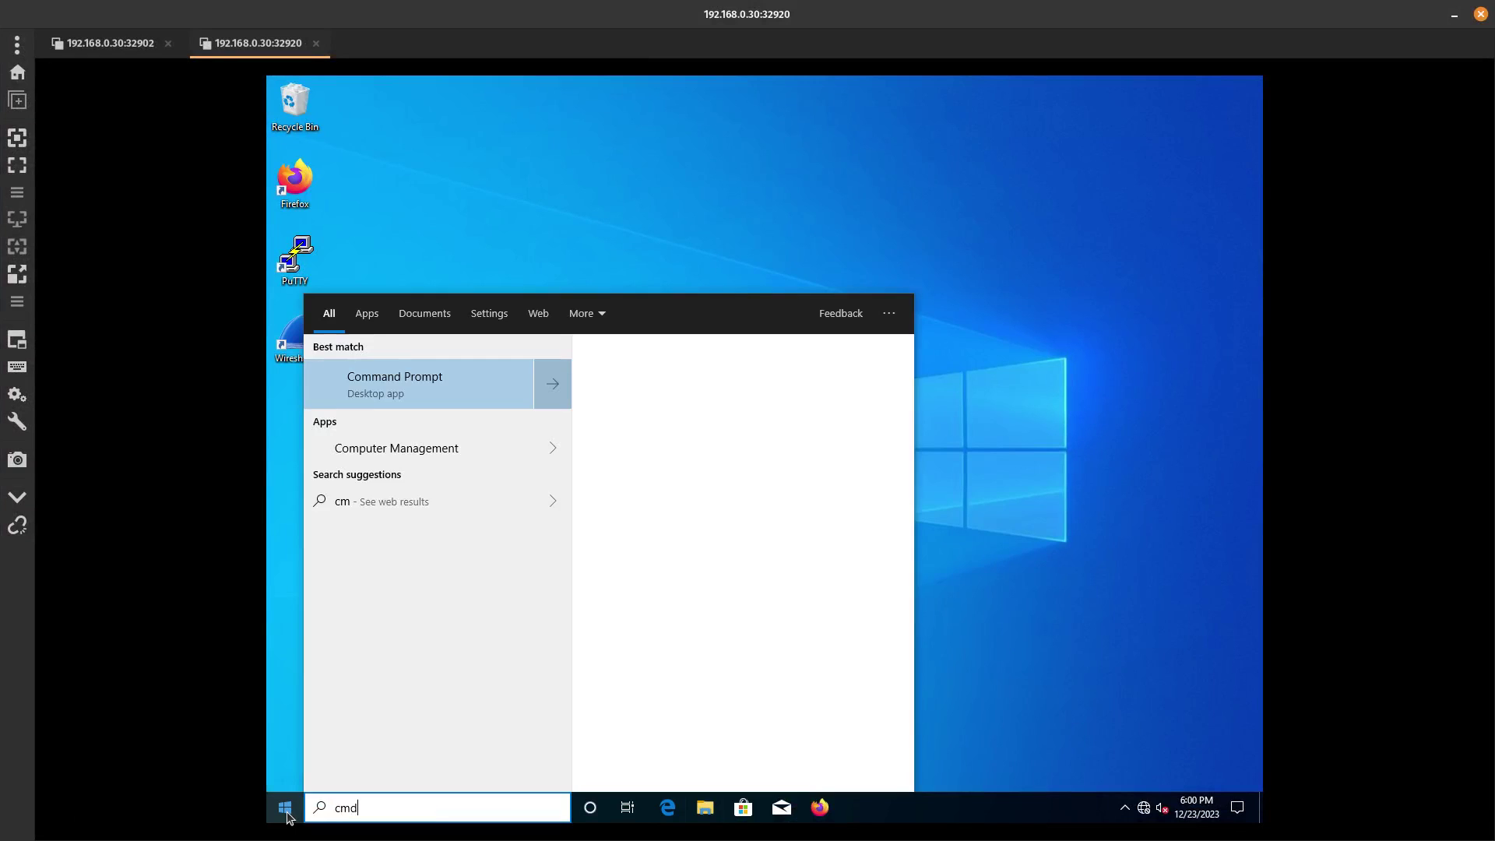
{"action": "key", "text": "Return"}
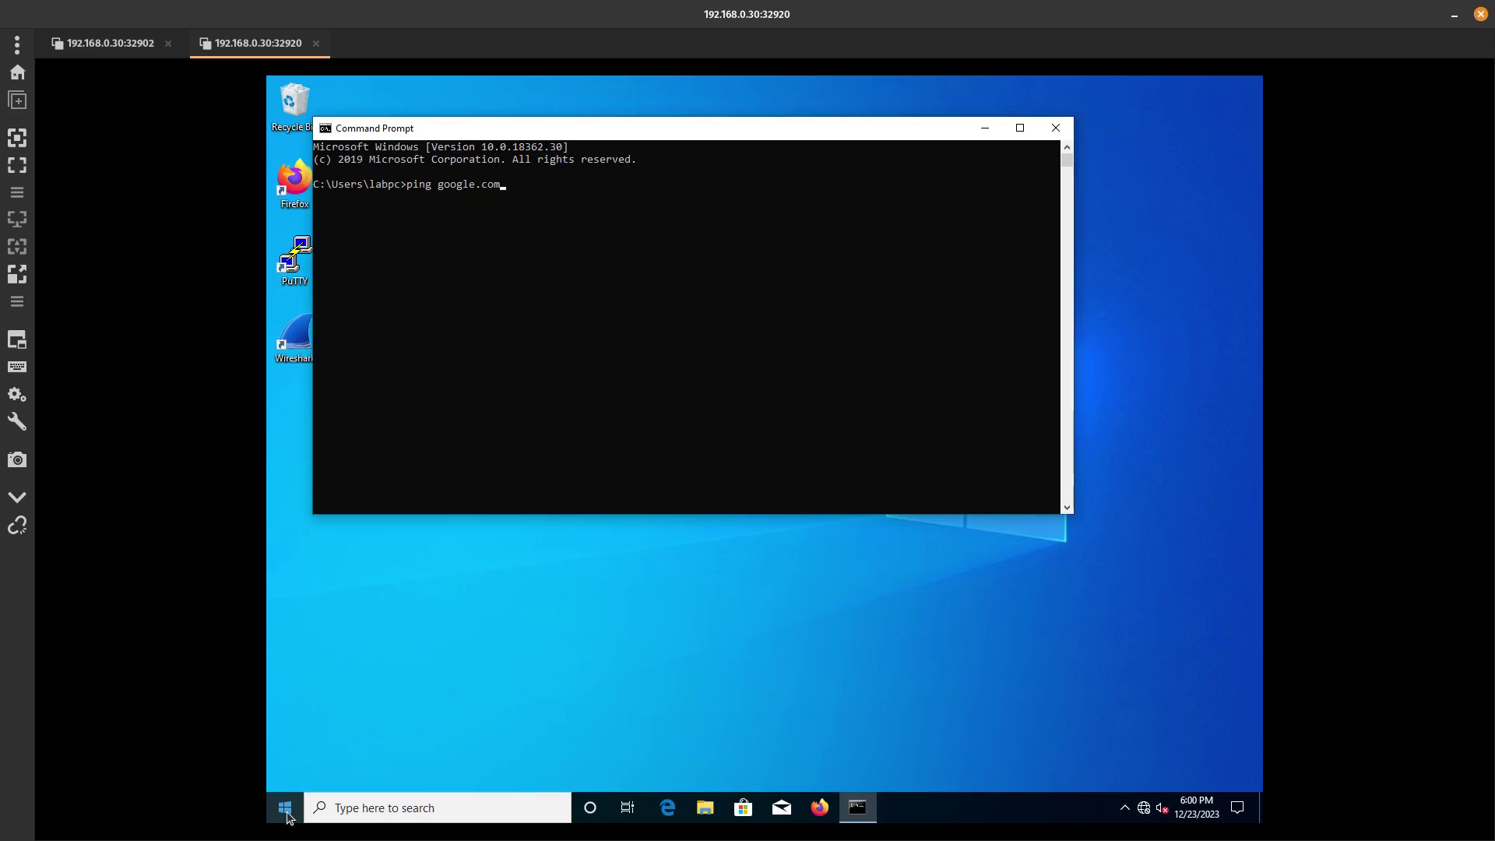
Ping google.com, stop after two replies, and launch Firefox.
{"action": "key", "text": "Return"}
{"action": "key", "text": "ctrl+c"}
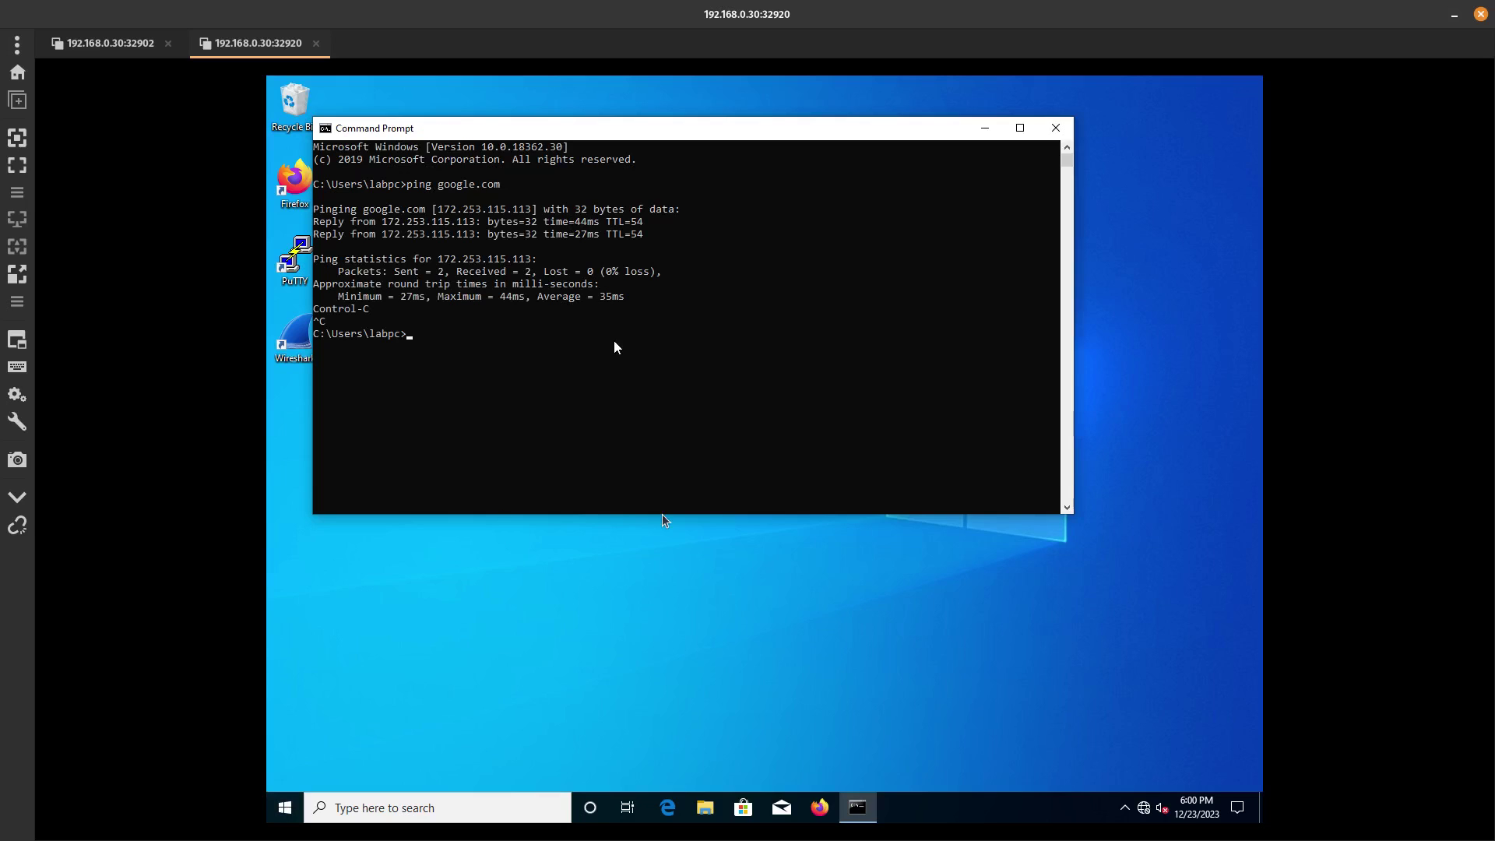
{"action": "left_click", "coordinate": [817, 807]}
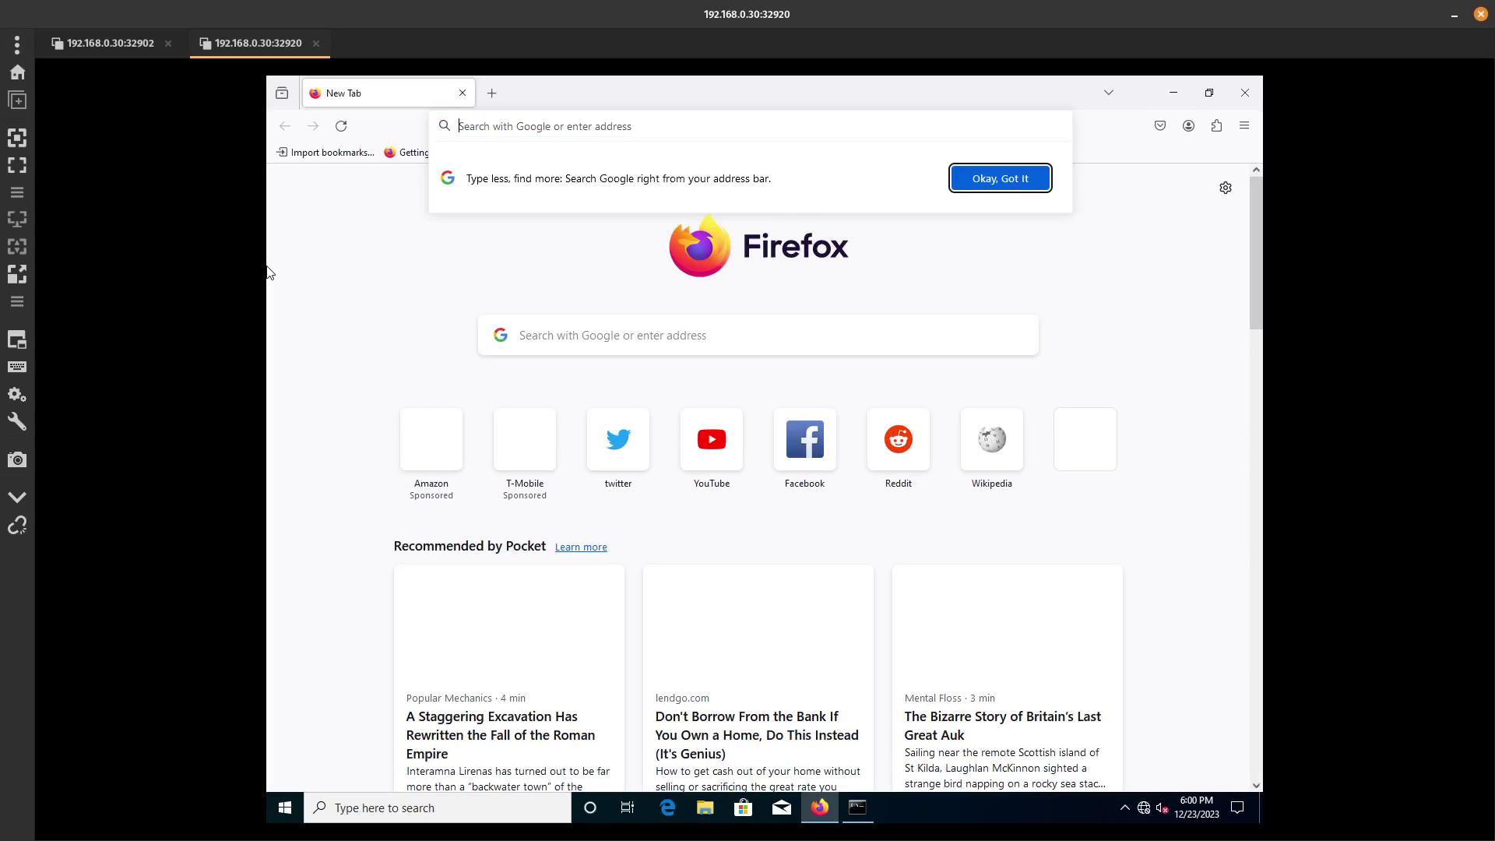
Load youtube.com in Firefox.
{"action": "left_click", "coordinate": [508, 116]}
{"action": "left_click", "coordinate": [494, 131]}
{"action": "type", "text": "youtube.com"}
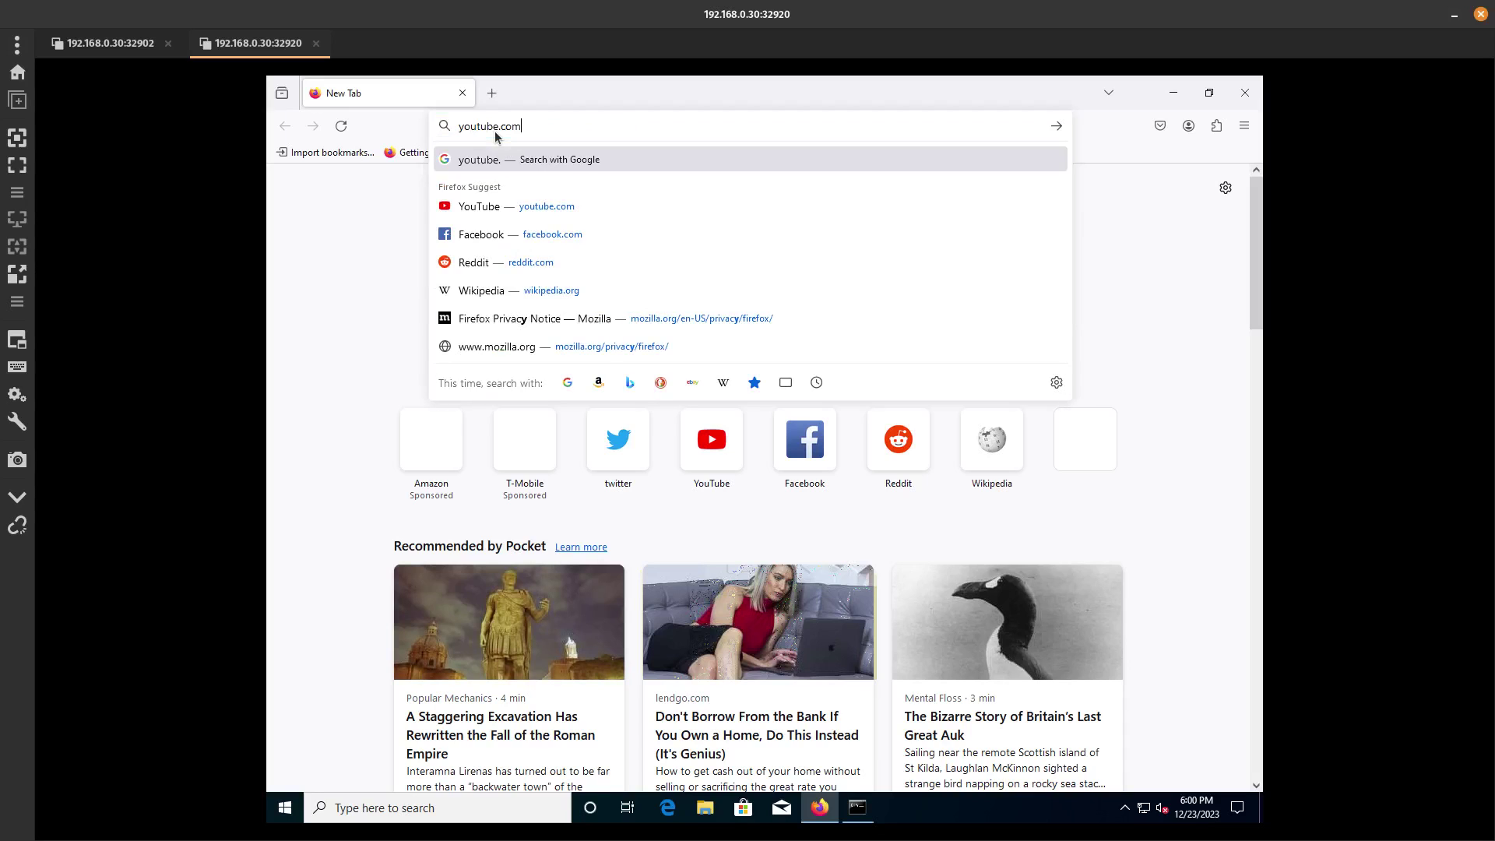
{"action": "key", "text": "Return"}
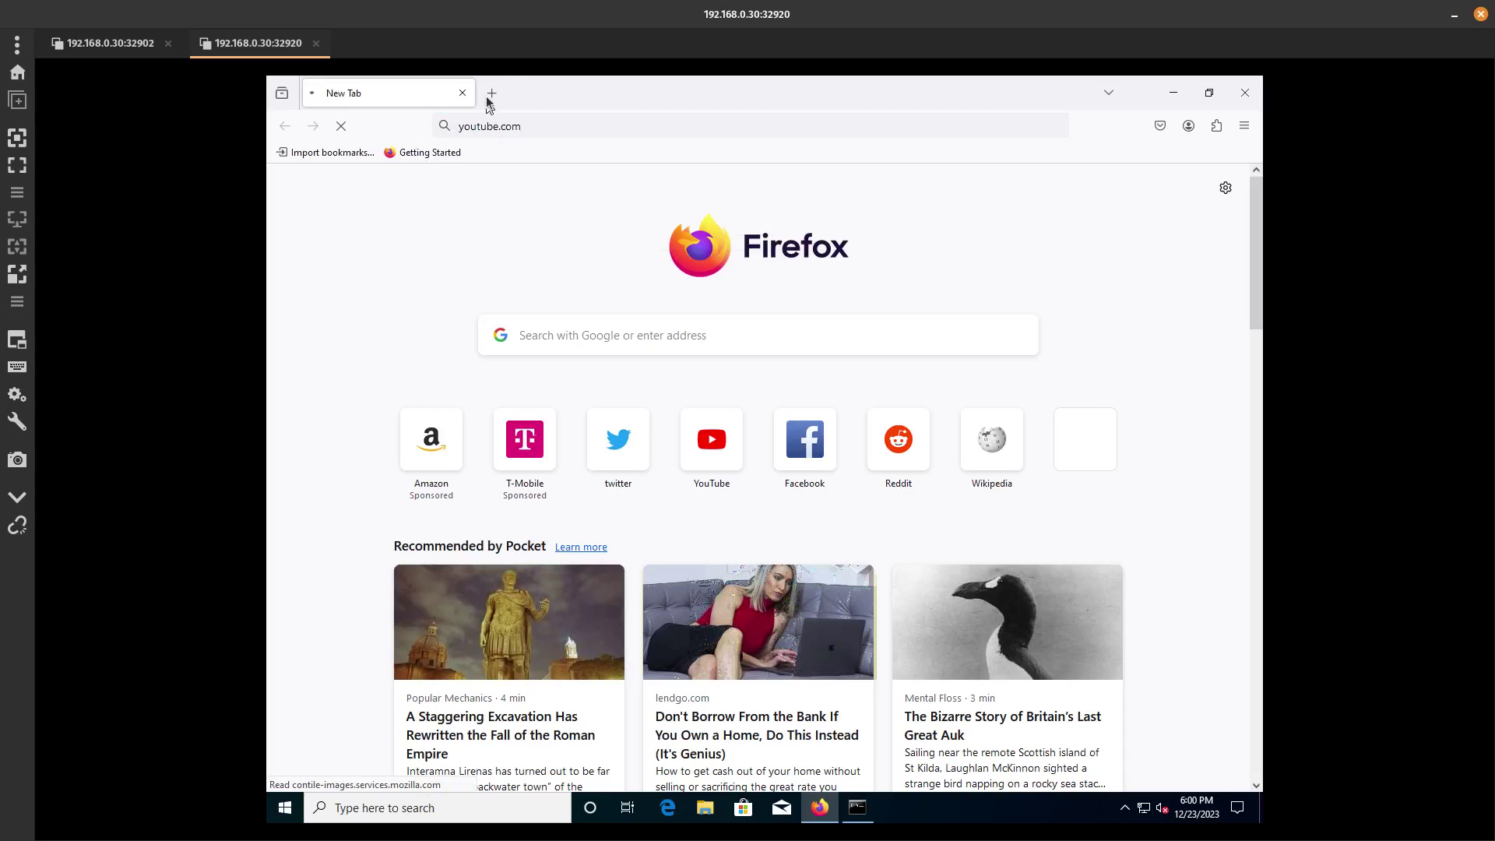
Load x.com in a second tab, switch between the tabs, and return to the FortiGate session.
{"action": "left_click", "coordinate": [490, 93]}
{"action": "type", "text": "x.com"}
{"action": "key", "text": "Return"}
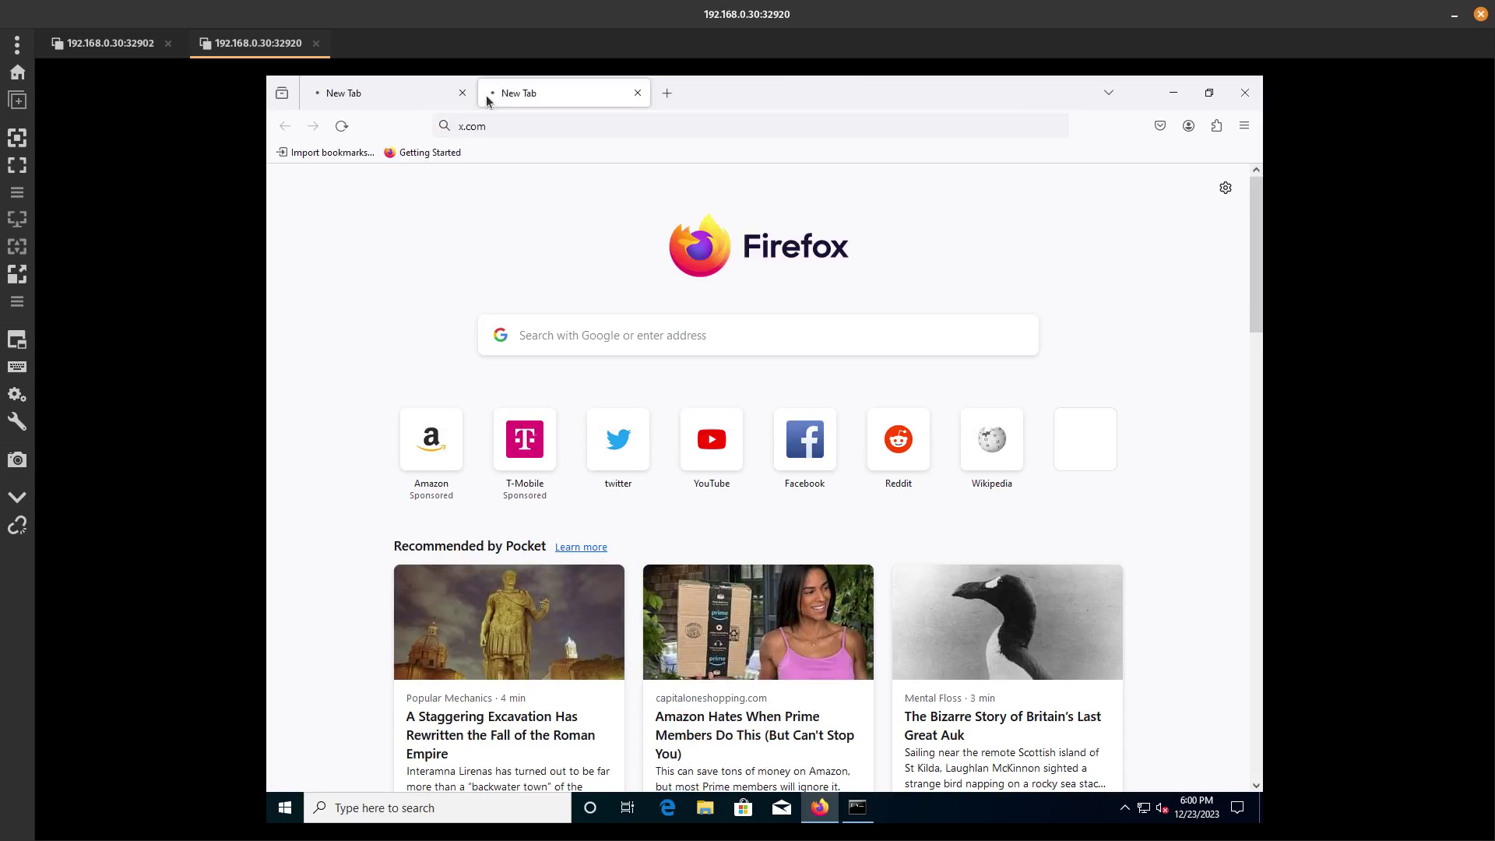
{"action": "left_click", "coordinate": [355, 94]}
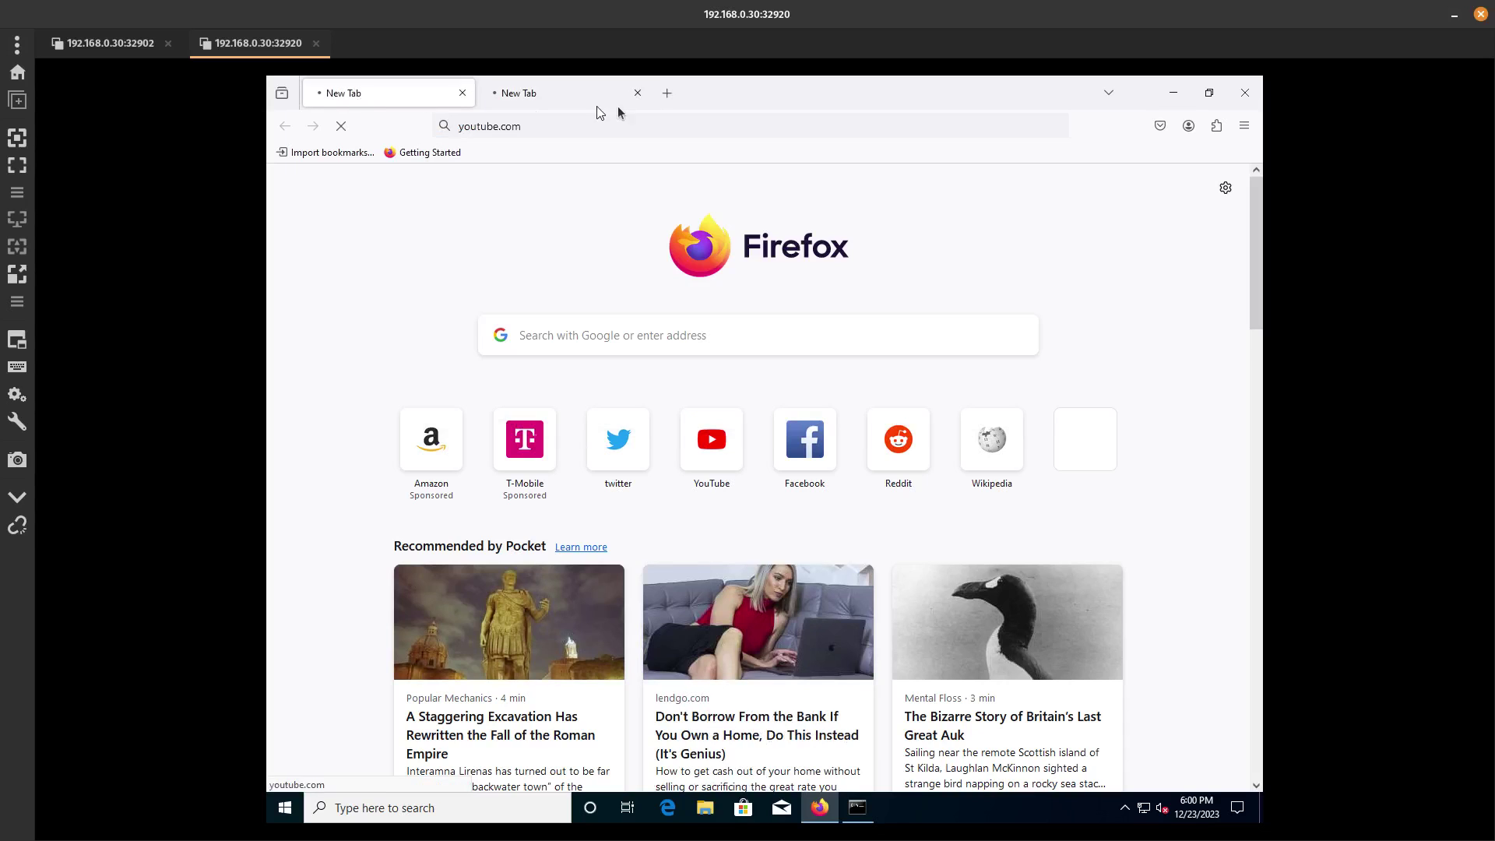
{"action": "left_click", "coordinate": [557, 93]}
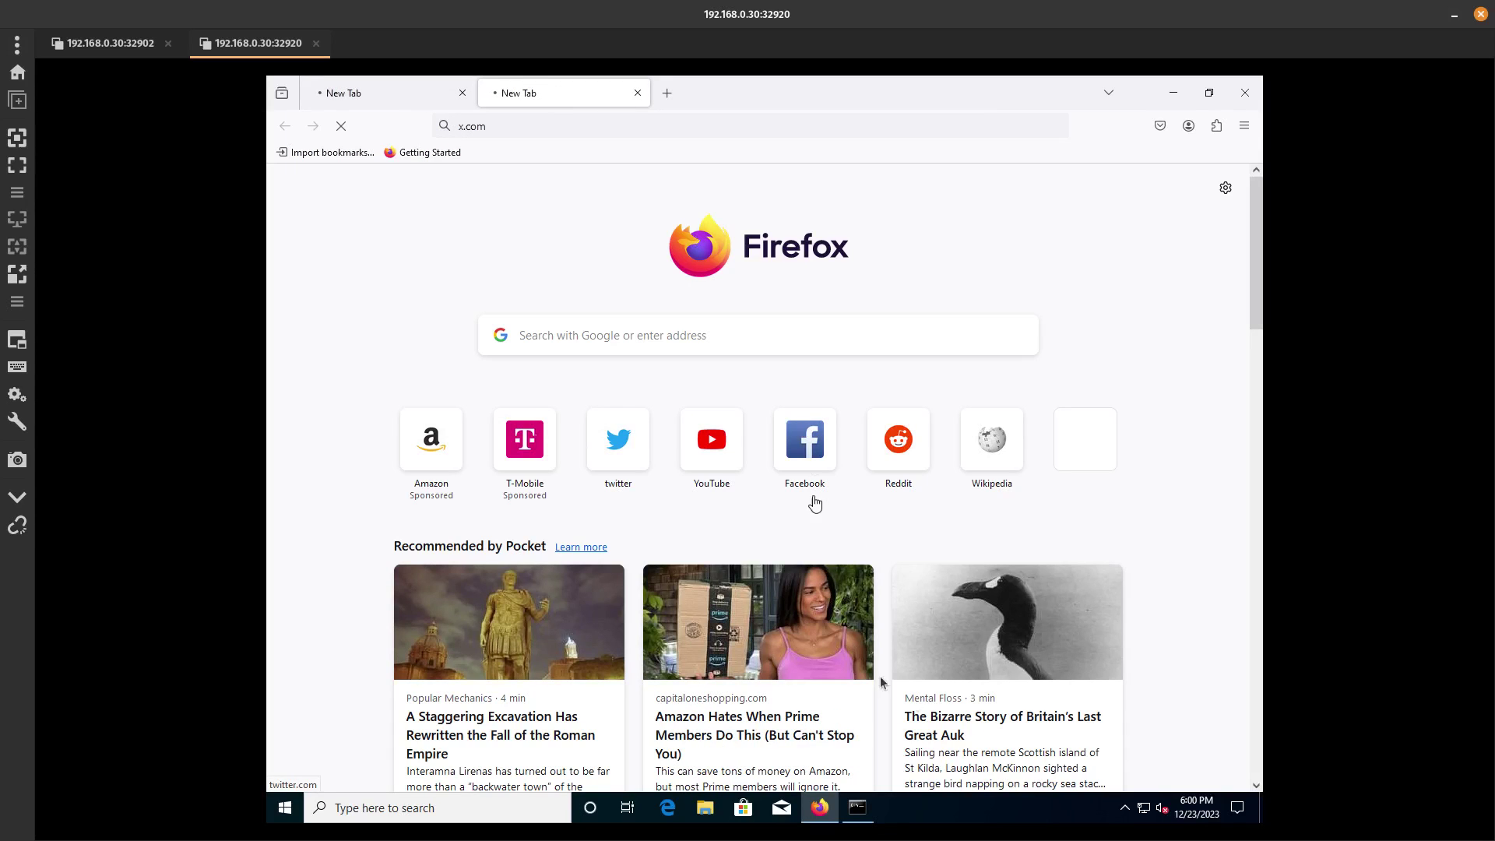
{"action": "left_click", "coordinate": [354, 93]}
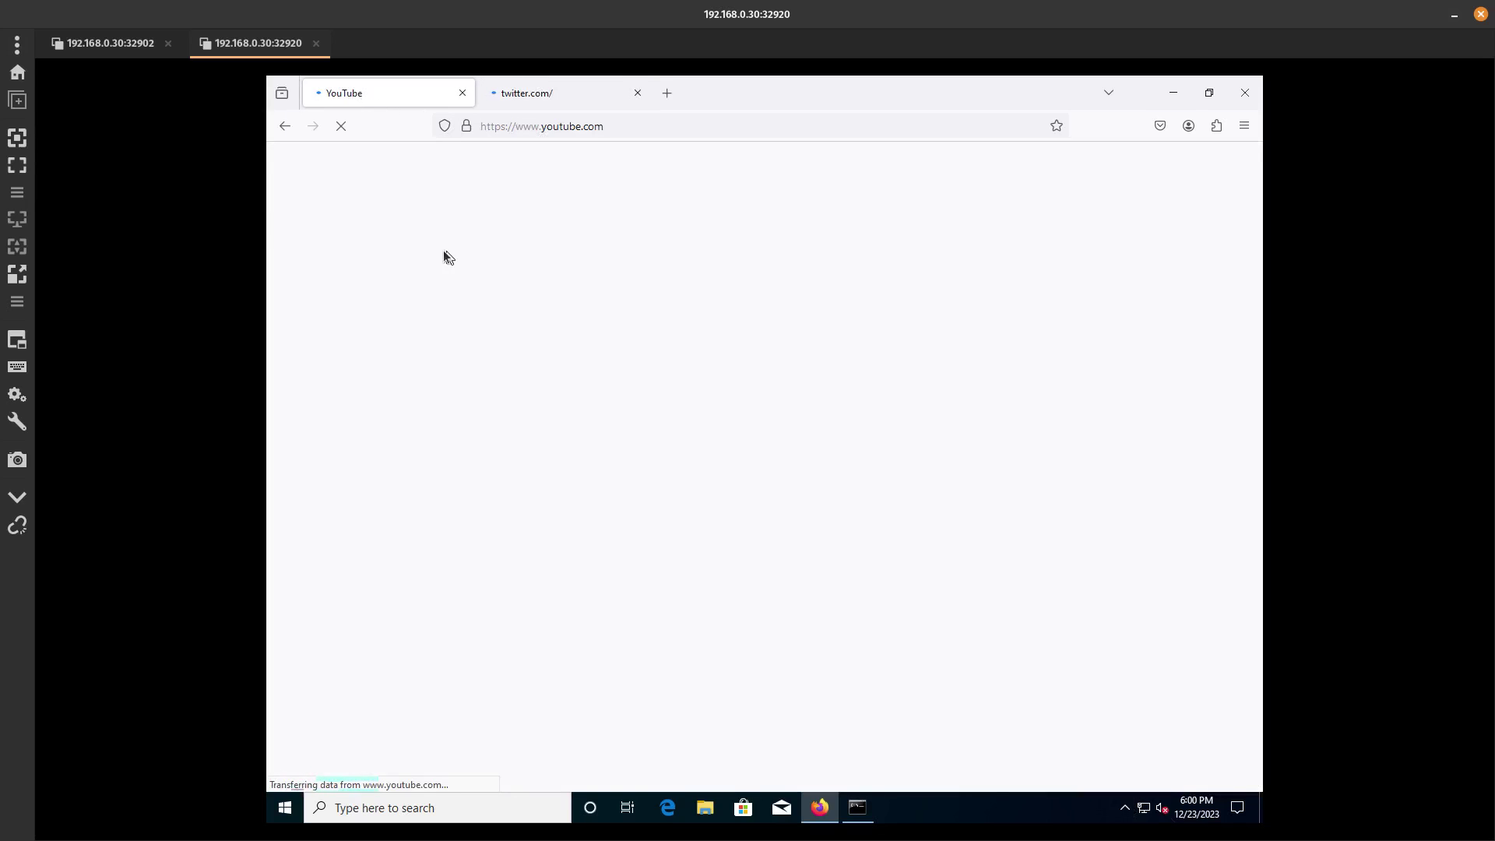
{"action": "left_click", "coordinate": [134, 55]}
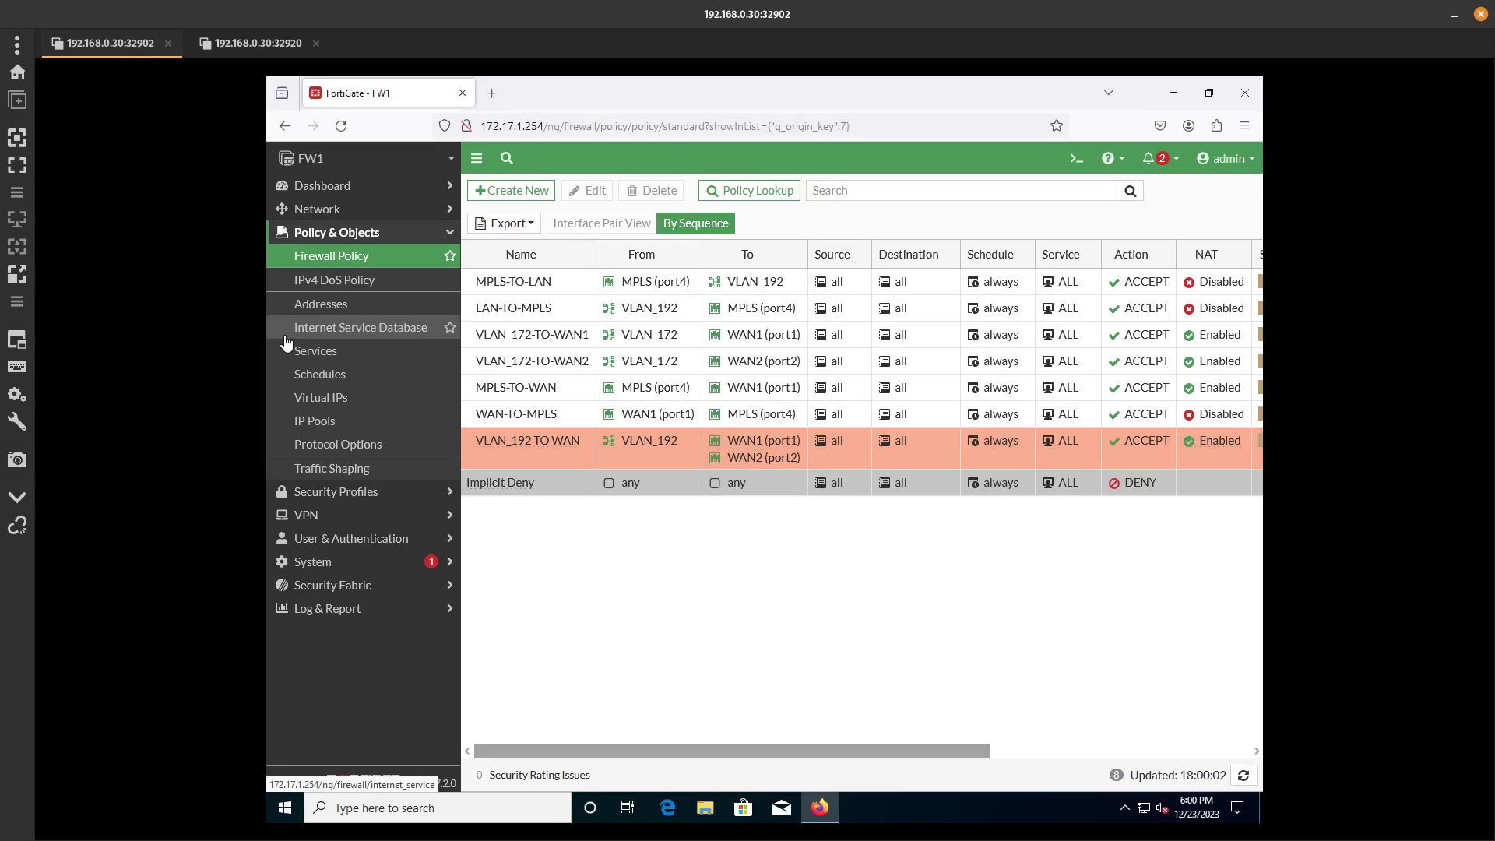
Open Dashboard > FortiView Sessions and scroll across the client 192.168.1.103 session columns.
{"action": "left_click", "coordinate": [348, 189]}
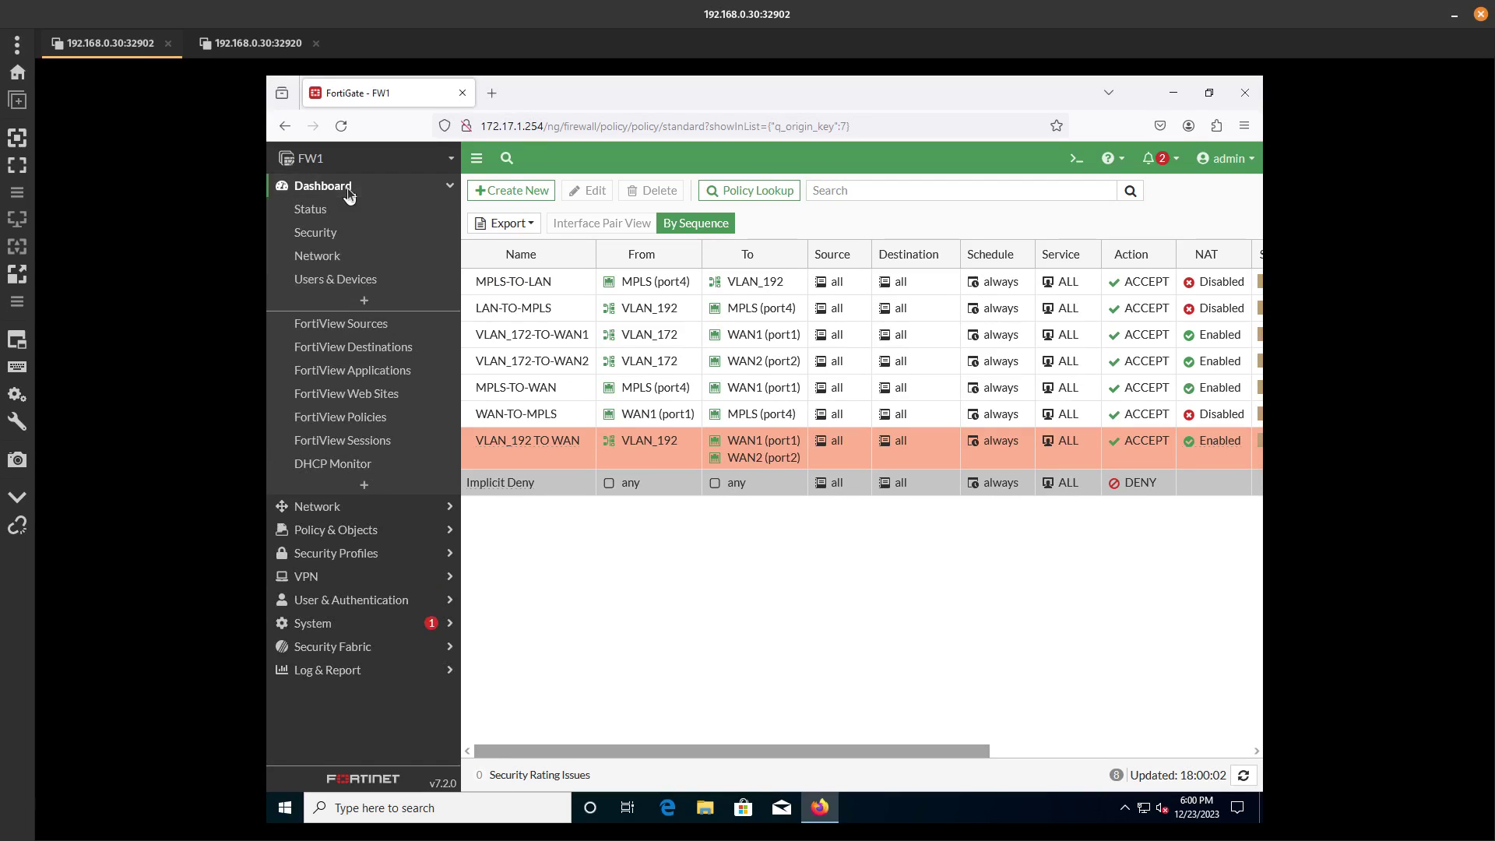
{"action": "left_click", "coordinate": [376, 441]}
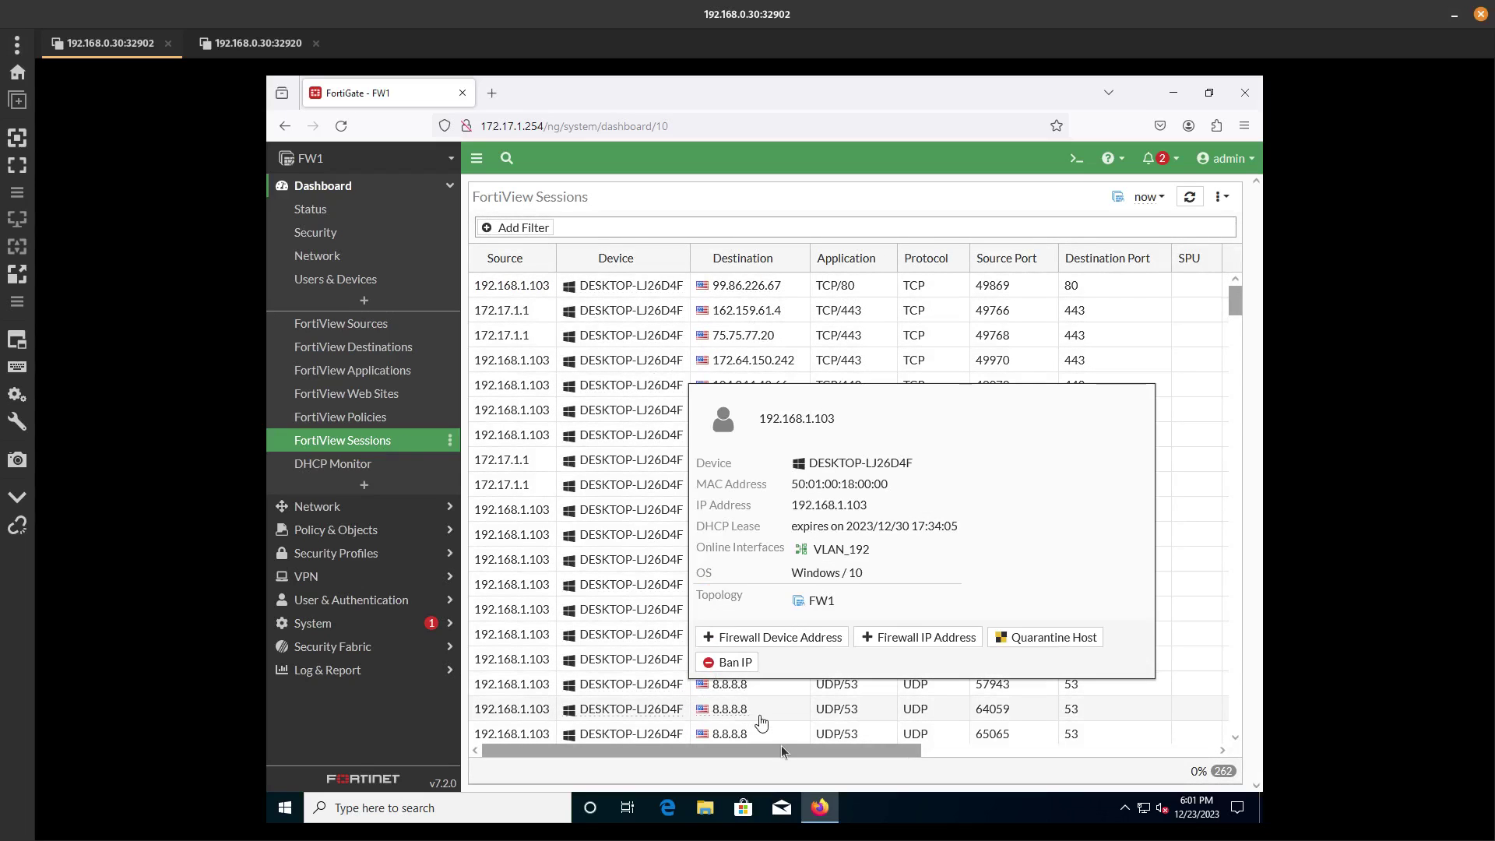
{"action": "left_click_drag", "start_coordinate": [792, 749], "coordinate": [959, 739]}
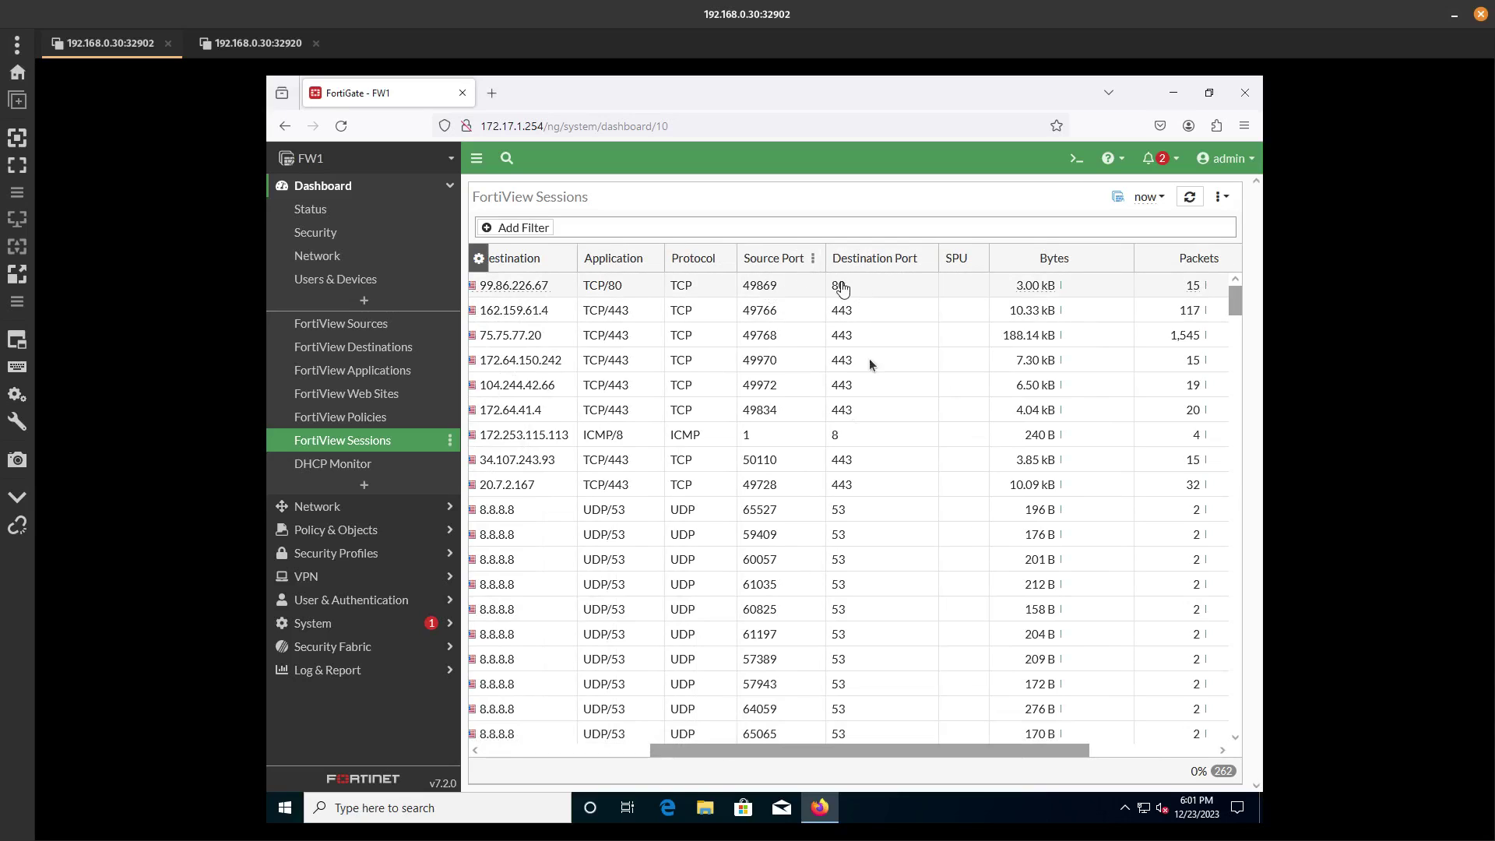
{"action": "left_click_drag", "start_coordinate": [895, 749], "coordinate": [631, 738]}
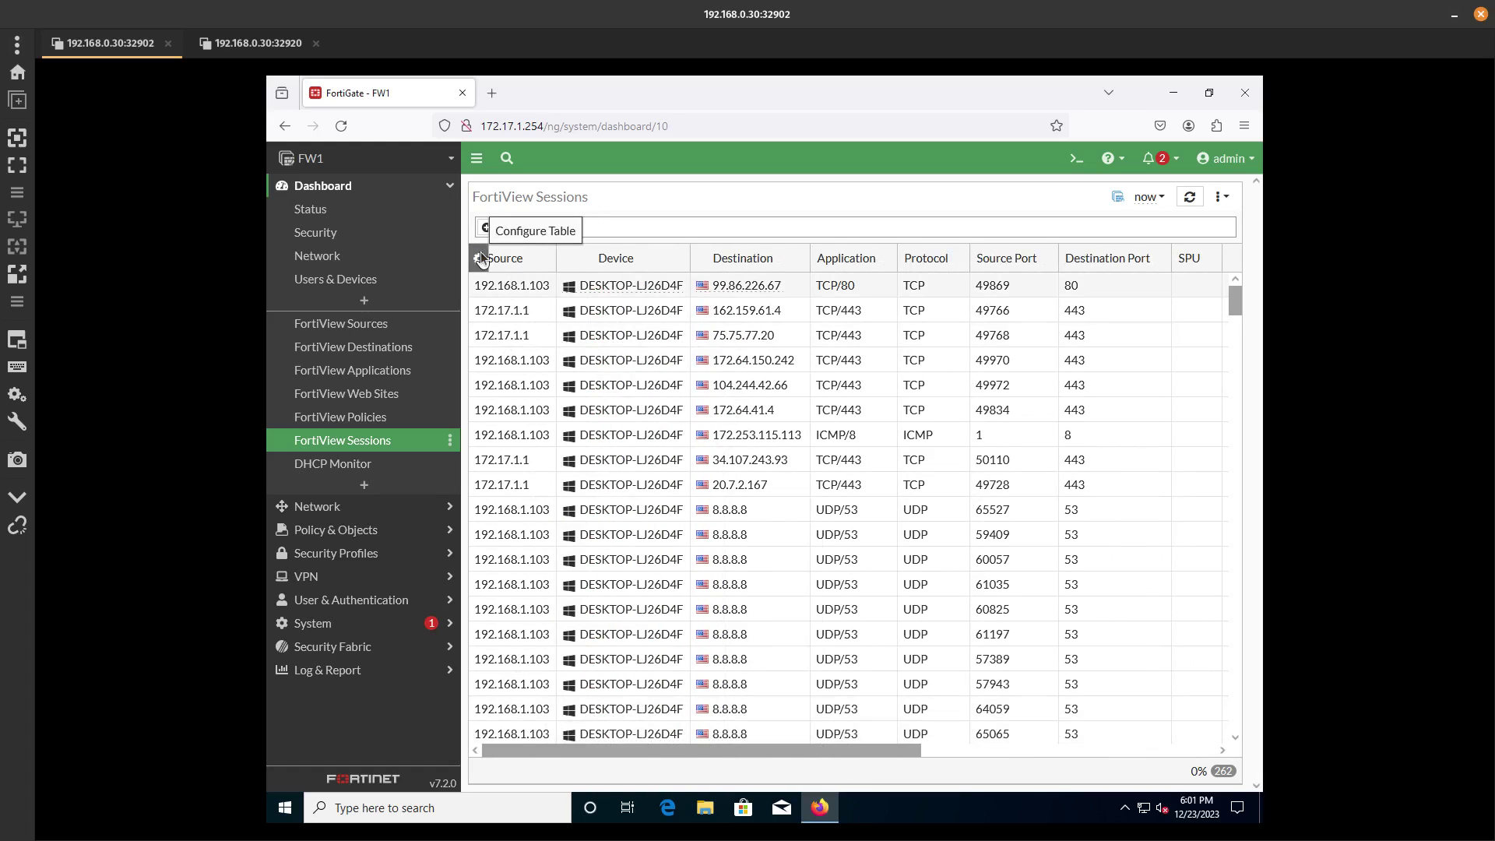
Add the Source NAT Address and Port columns and hide SPU, Bytes, Packets and Duration.
{"action": "left_click", "coordinate": [480, 254]}
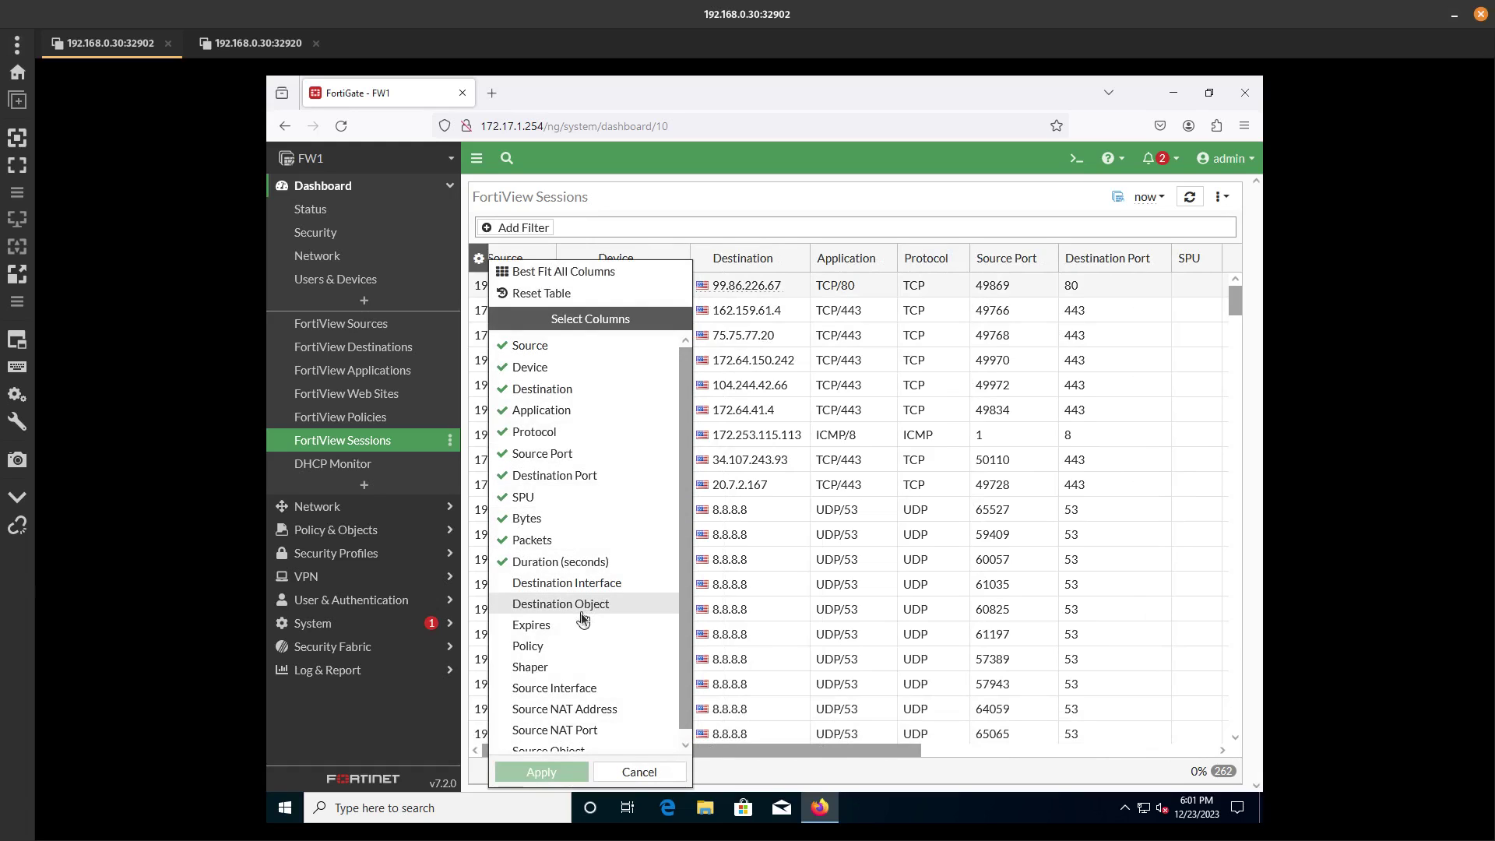
{"action": "left_click", "coordinate": [582, 700]}
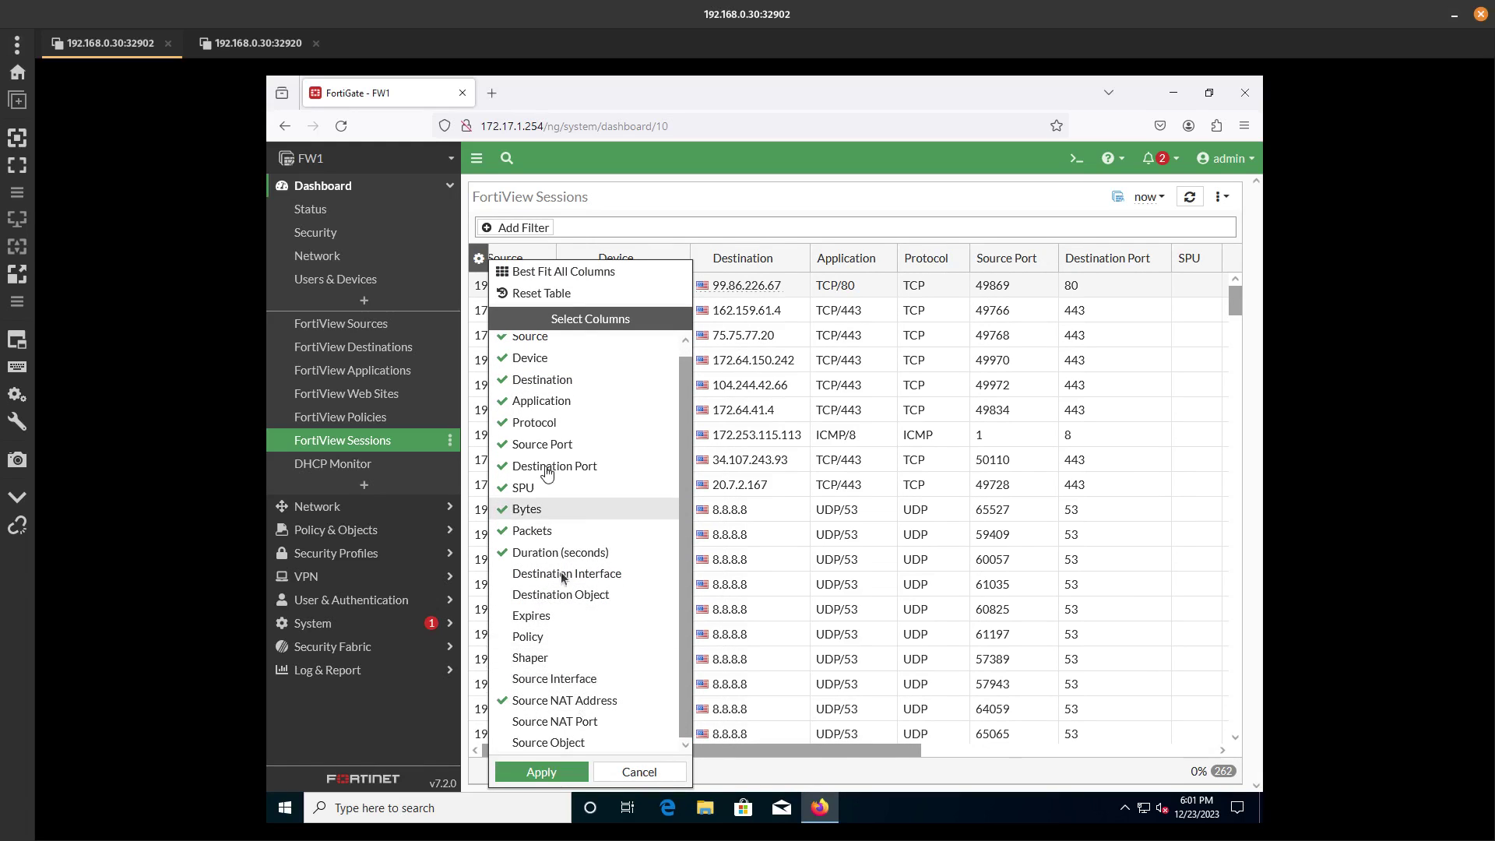
{"action": "left_click", "coordinate": [563, 721]}
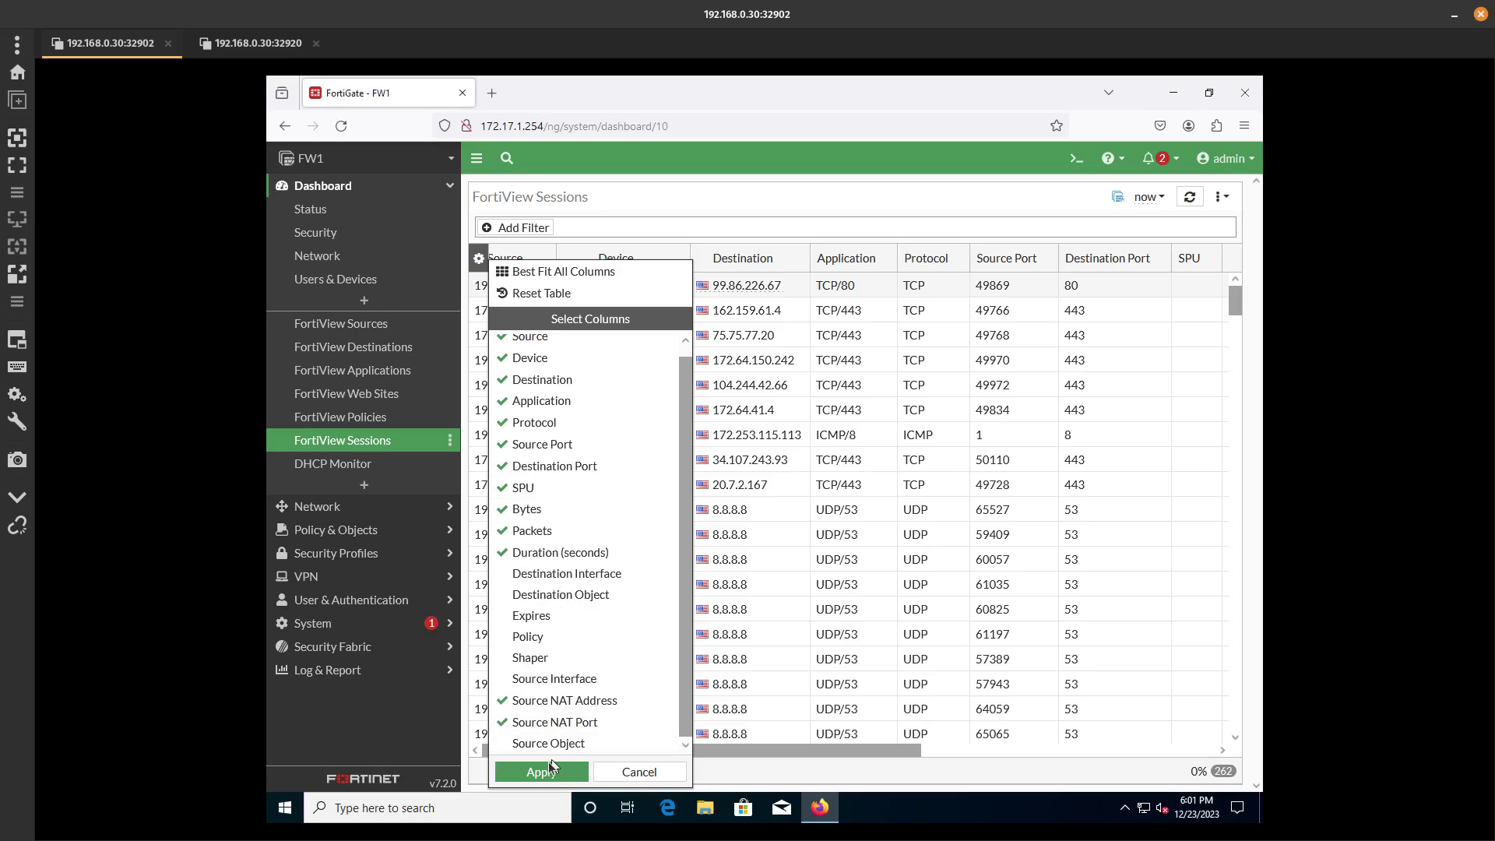
{"action": "left_click", "coordinate": [546, 529]}
{"action": "left_click", "coordinate": [534, 550]}
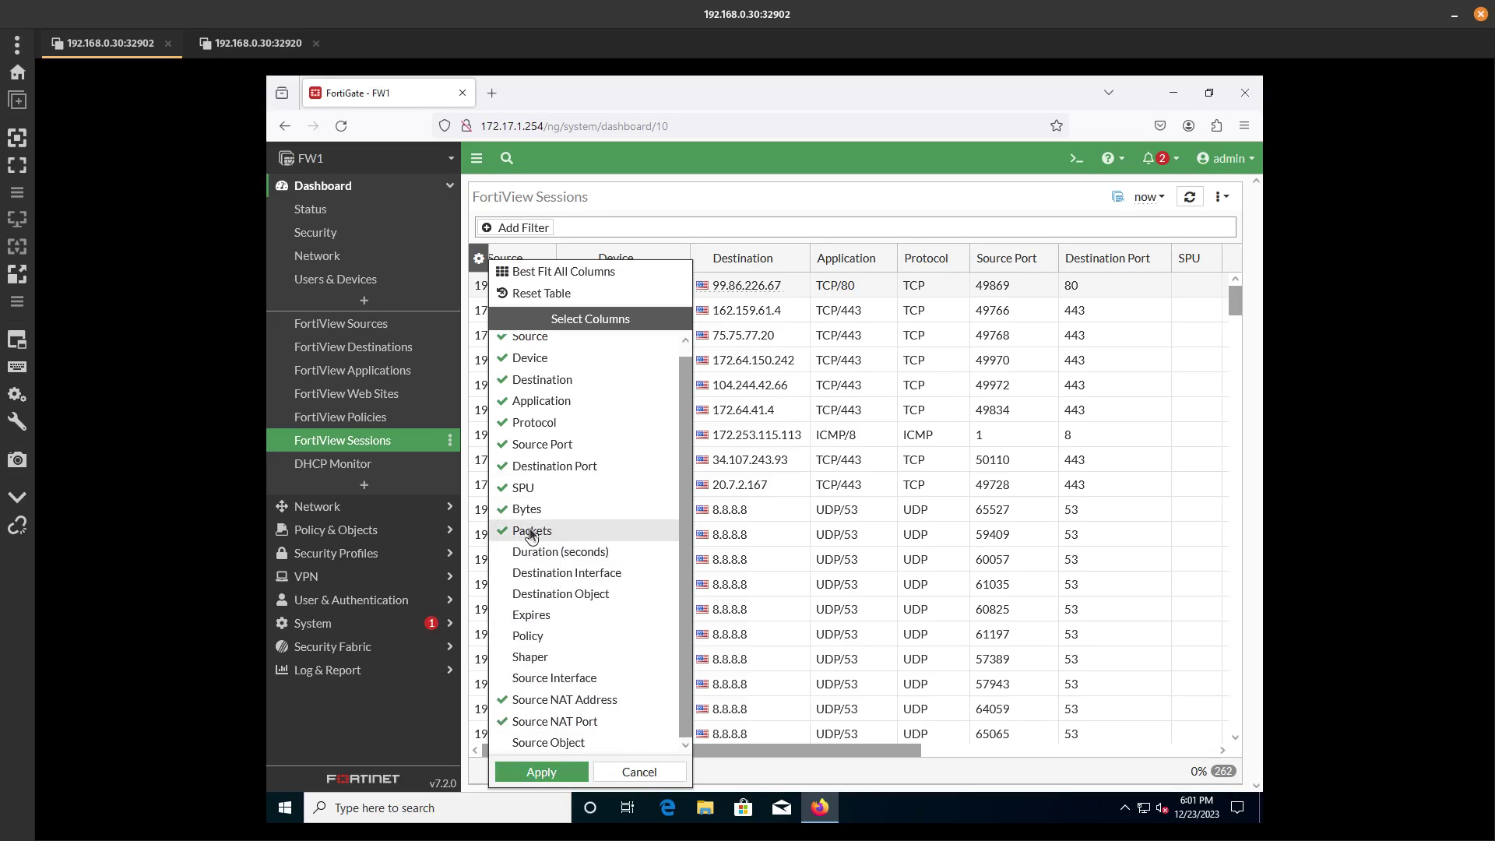
{"action": "left_click", "coordinate": [539, 516]}
{"action": "left_click", "coordinate": [539, 527]}
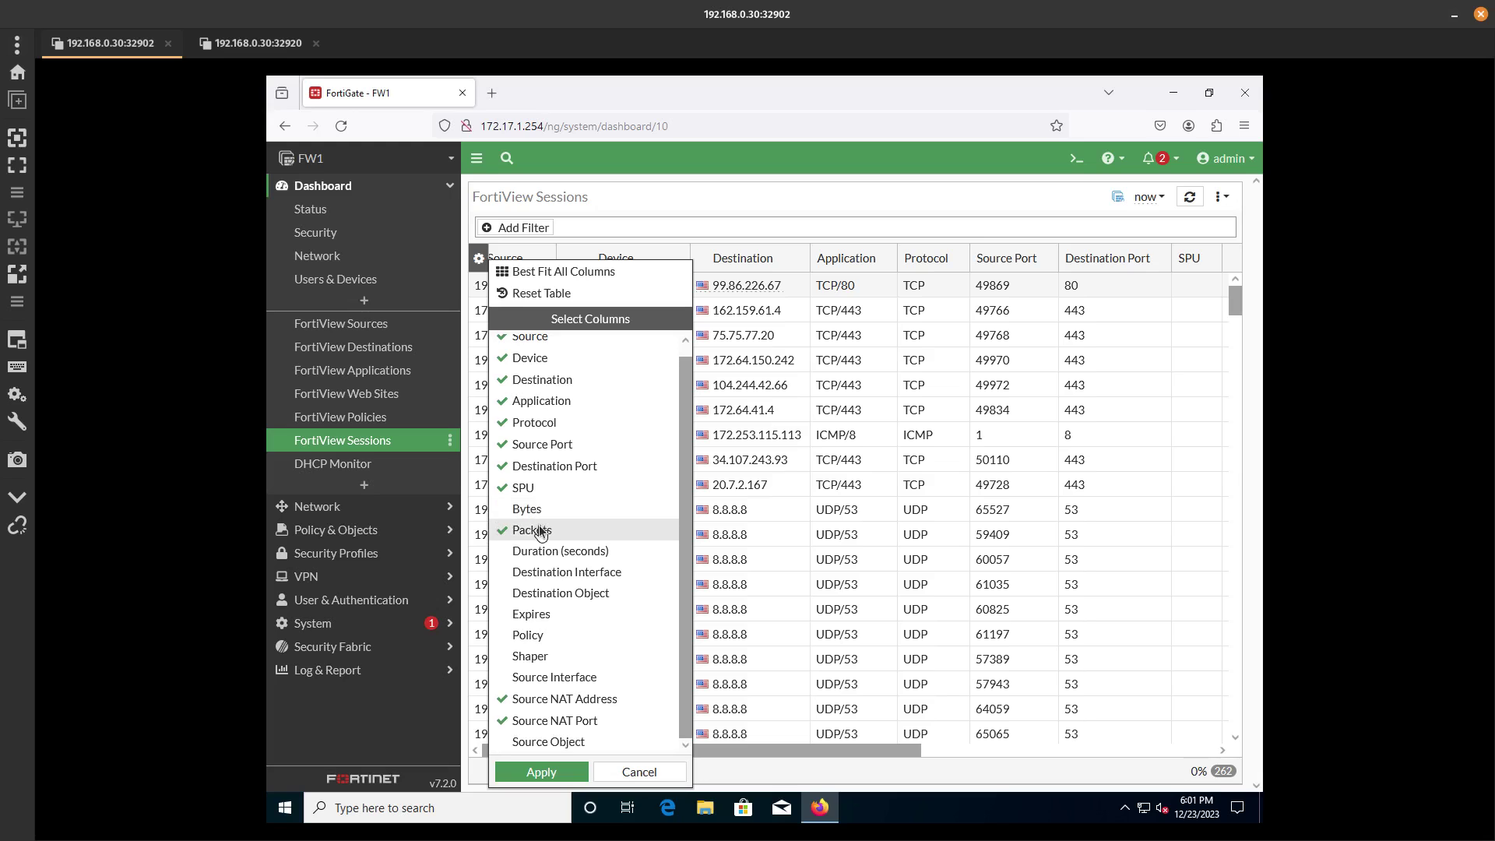
{"action": "left_click", "coordinate": [541, 530]}
{"action": "left_click", "coordinate": [537, 488]}
{"action": "scroll", "coordinate": [538, 487], "scroll_direction": "up", "scroll_amount": 1}
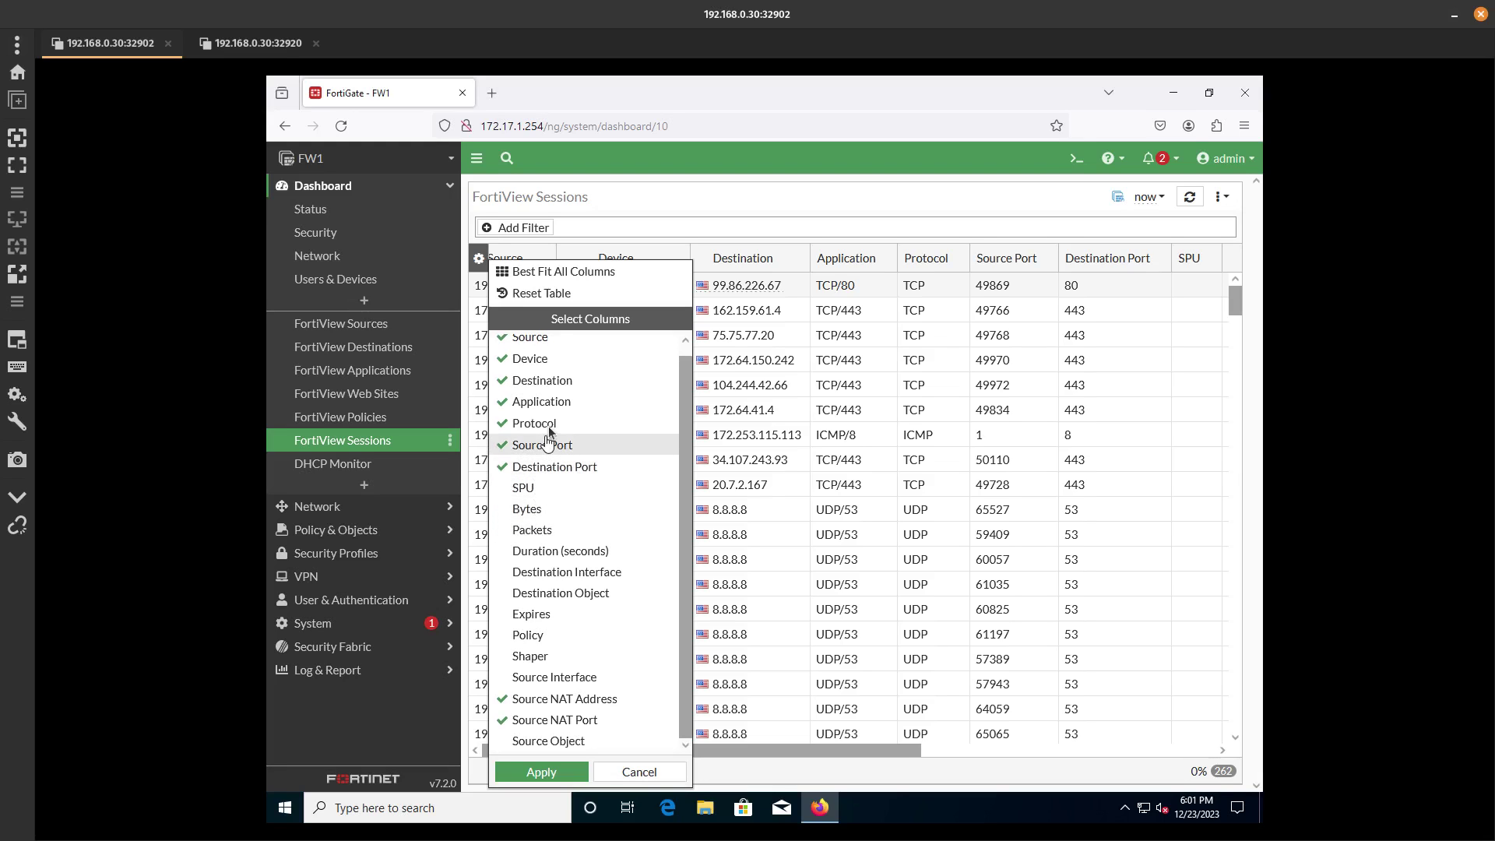
{"action": "left_click", "coordinate": [575, 771]}
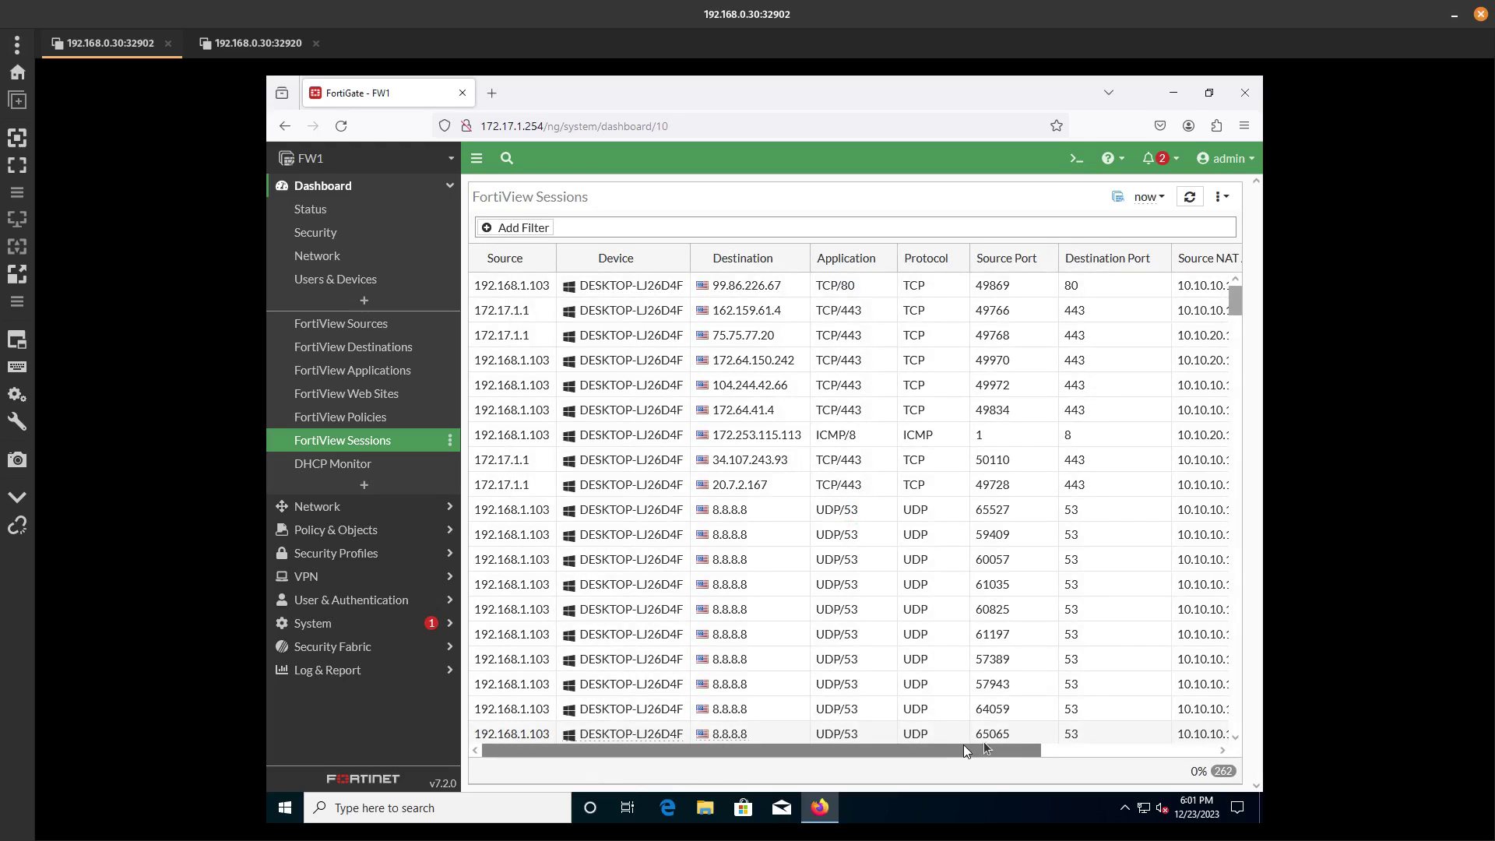
Check the client sessions translated to 10.10.10.1 and 10.10.20.1, then open FW1's CLI console.
{"action": "left_click_drag", "start_coordinate": [946, 750], "coordinate": [1163, 744]}
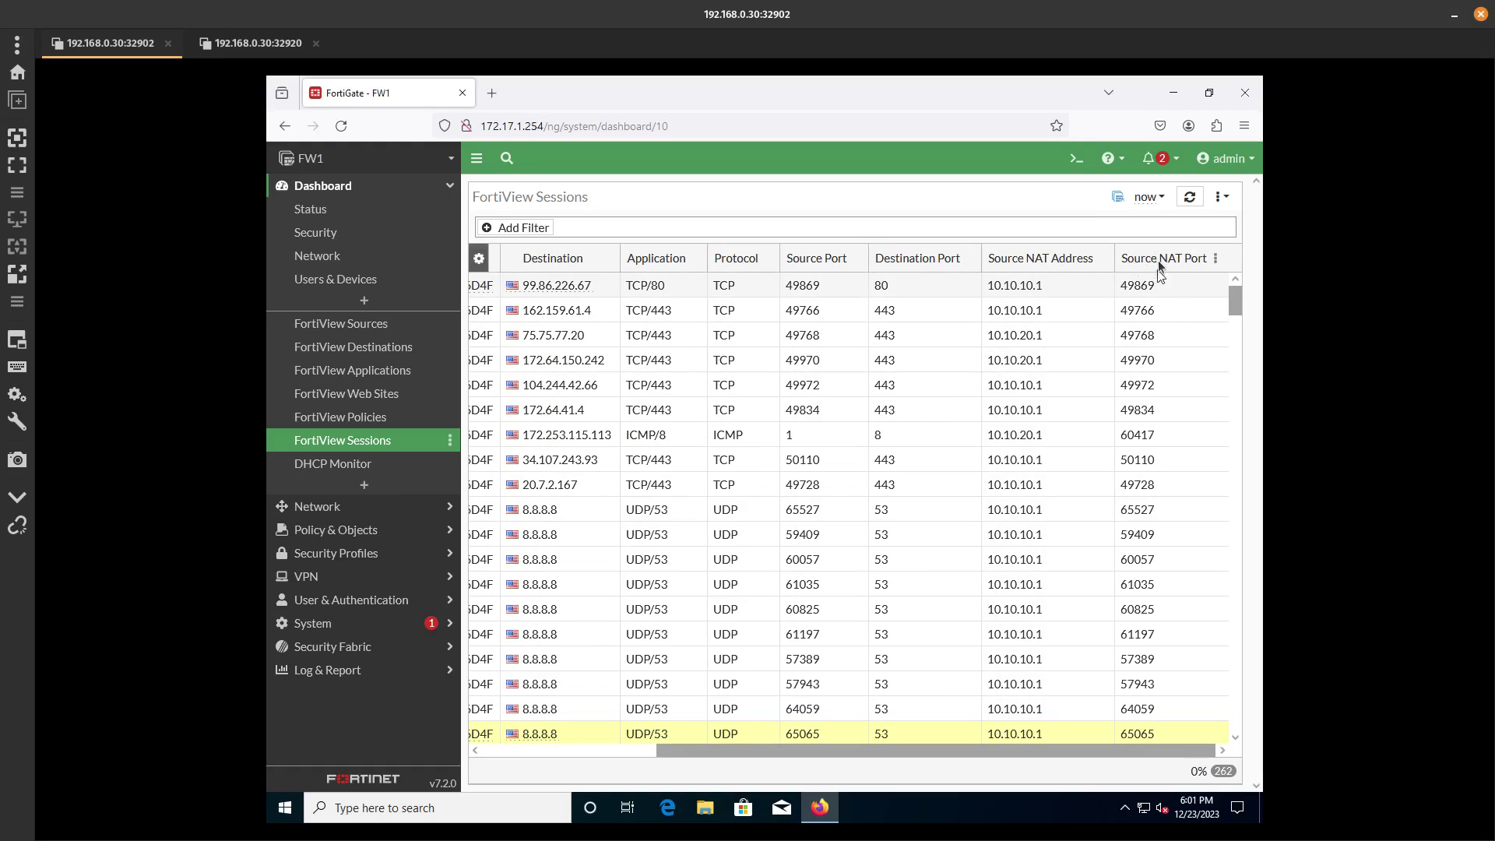
{"action": "left_click", "coordinate": [1114, 291]}
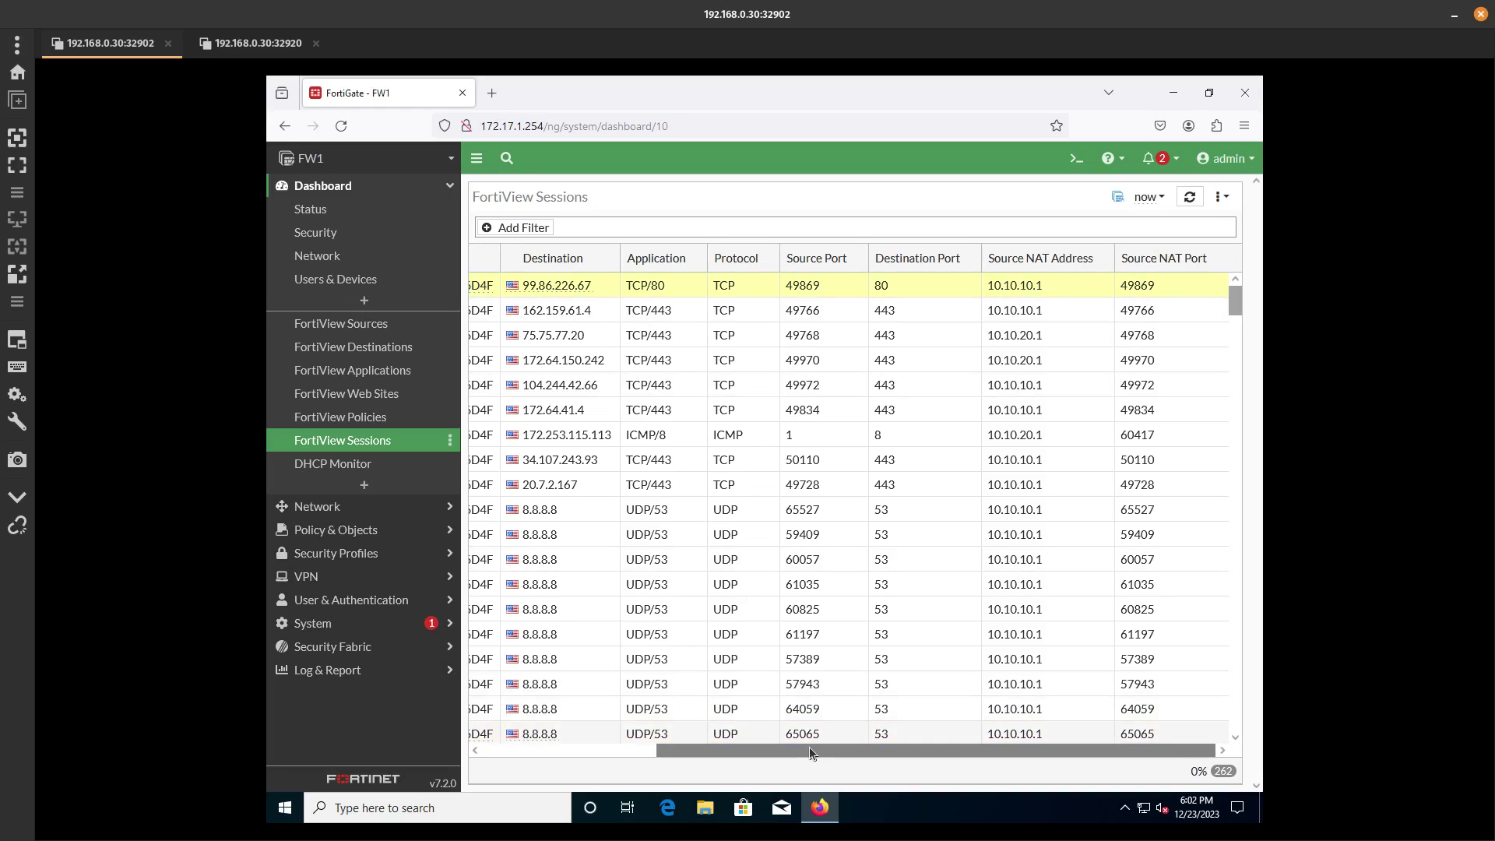
{"action": "left_click_drag", "start_coordinate": [810, 746], "coordinate": [549, 735]}
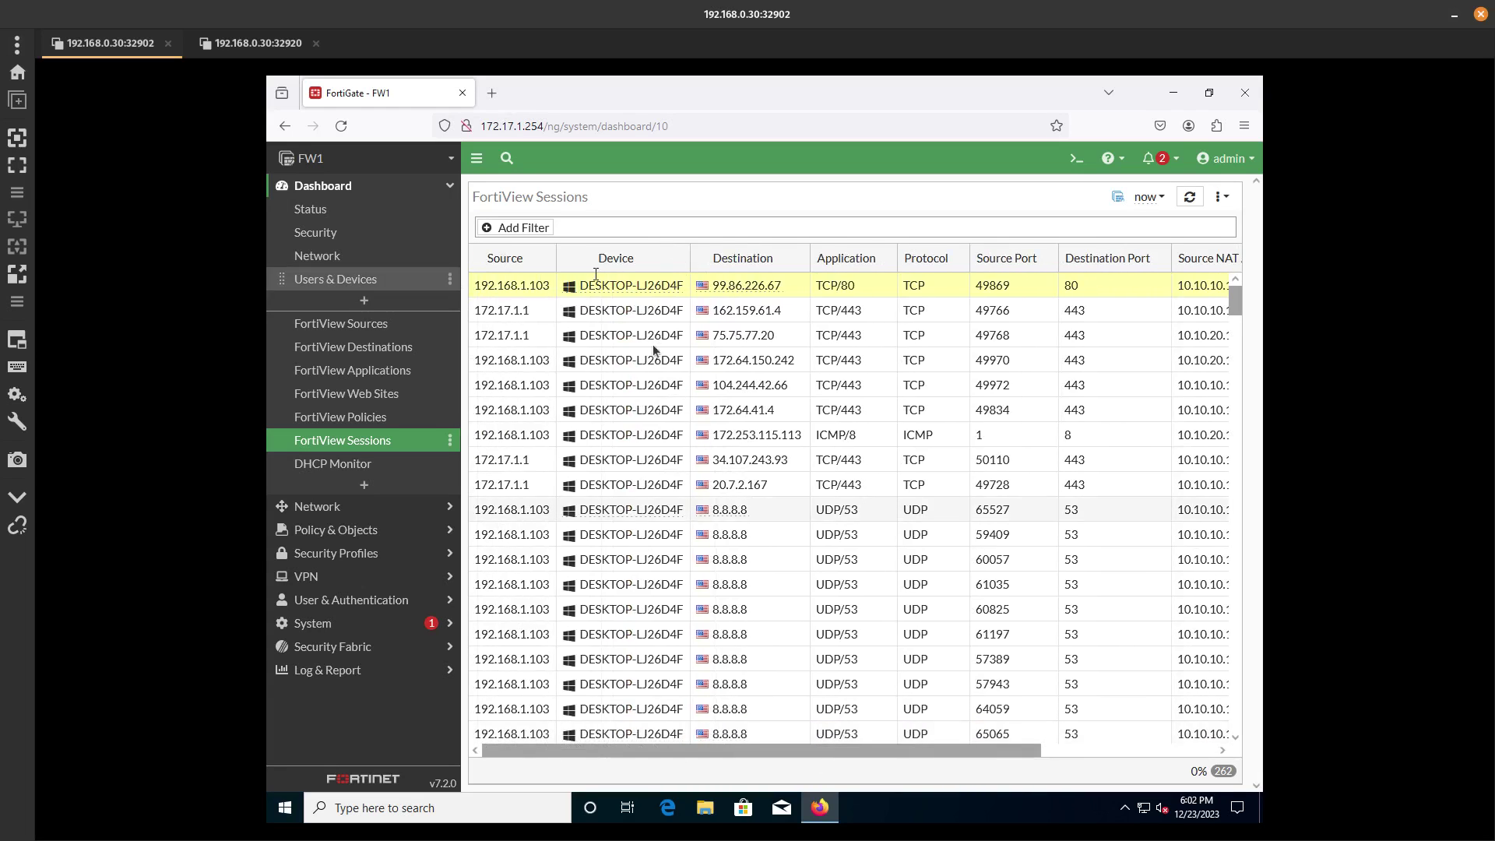
{"action": "mouse_move", "coordinate": [629, 364]}
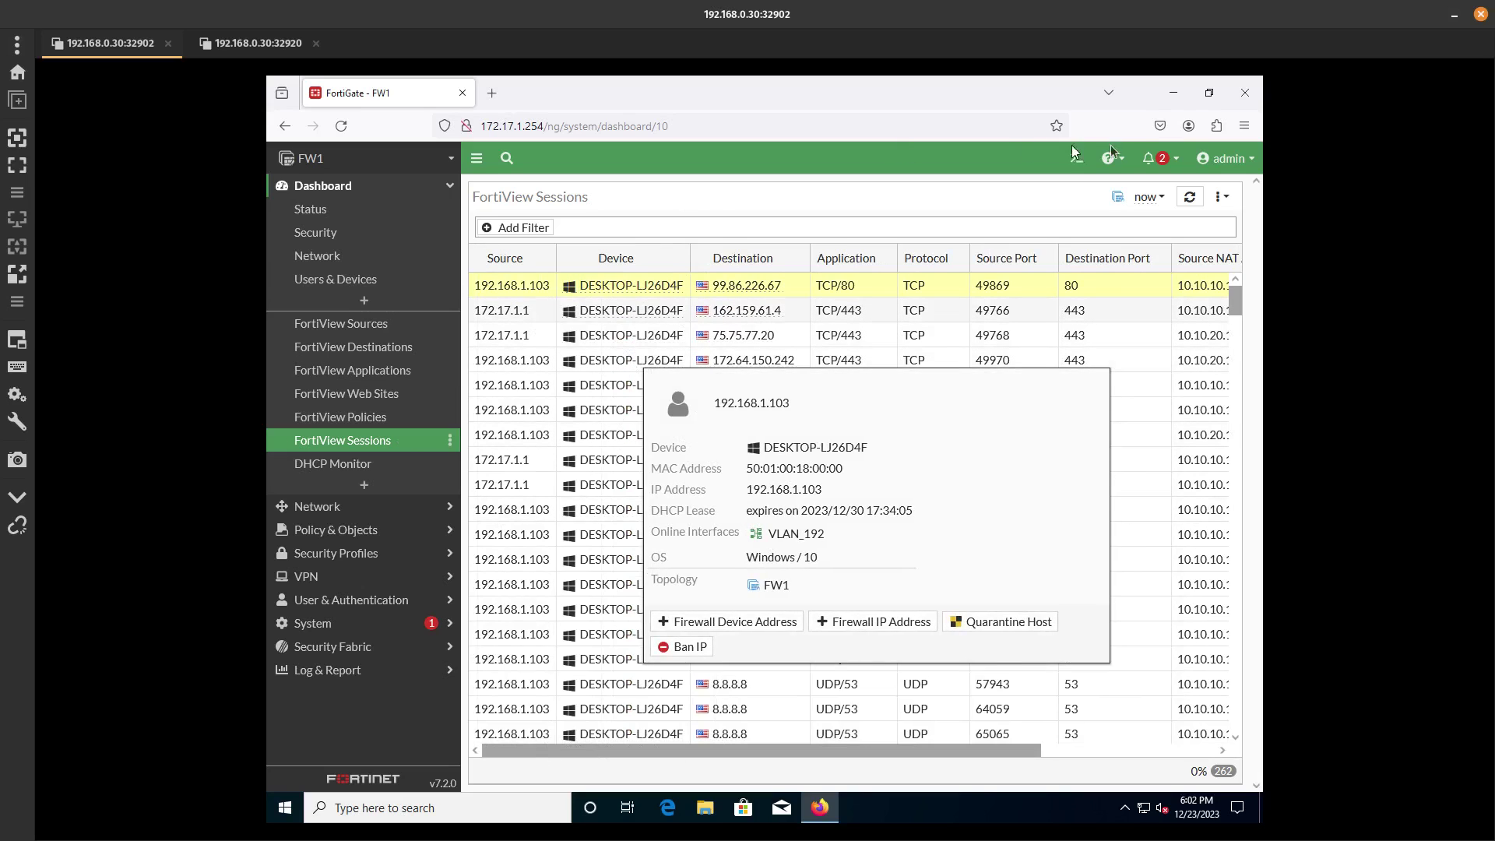
{"action": "key", "text": "grave"}
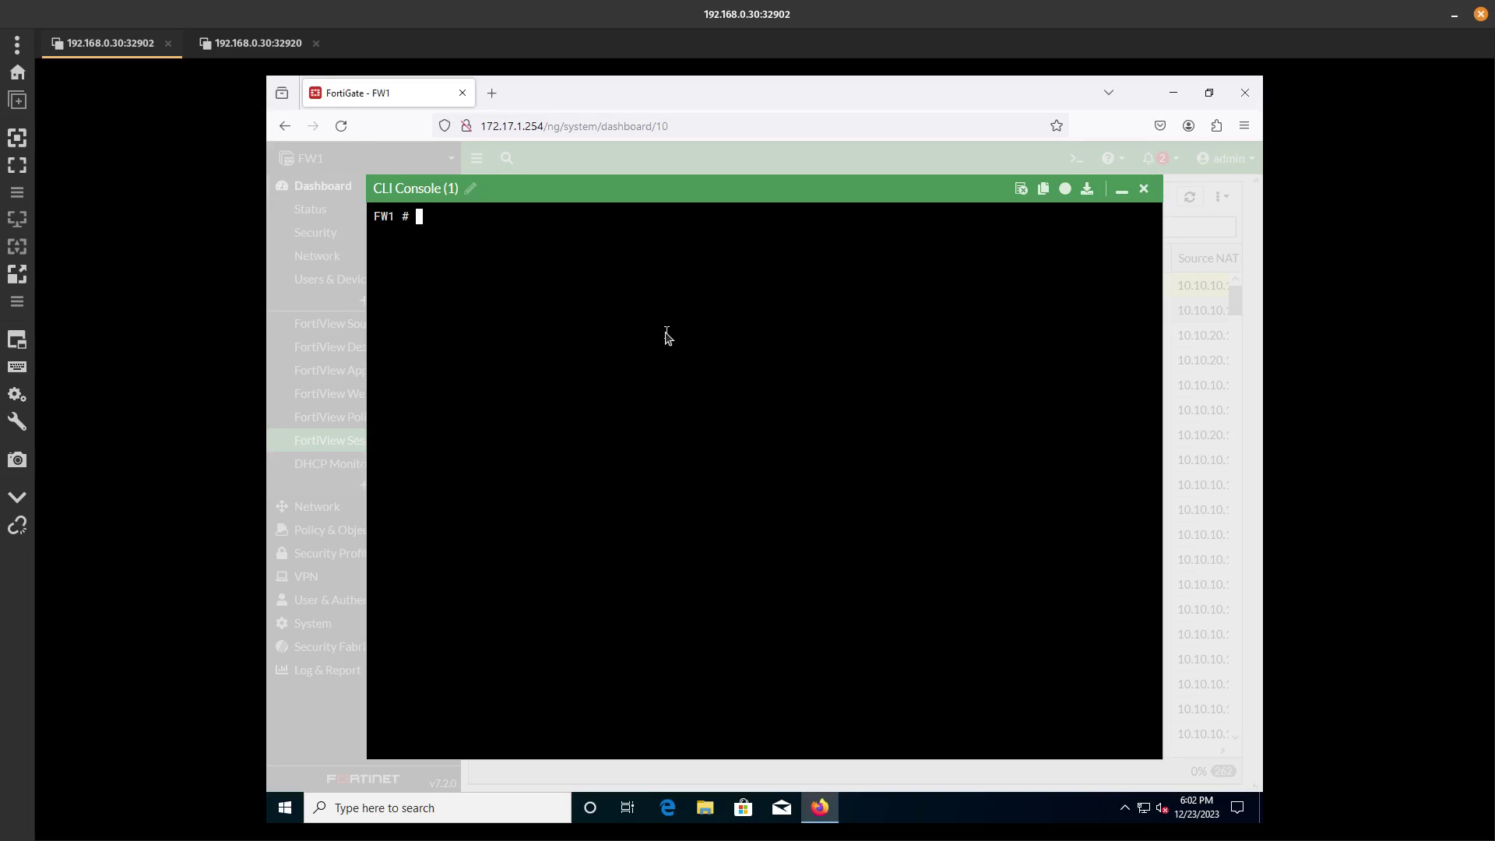
Run 'get system session list' and trace 192.168.1.103:65527 translated to 10.10.10.1 toward 8.8.8.8:53.
{"action": "type", "text": "get system session li"}
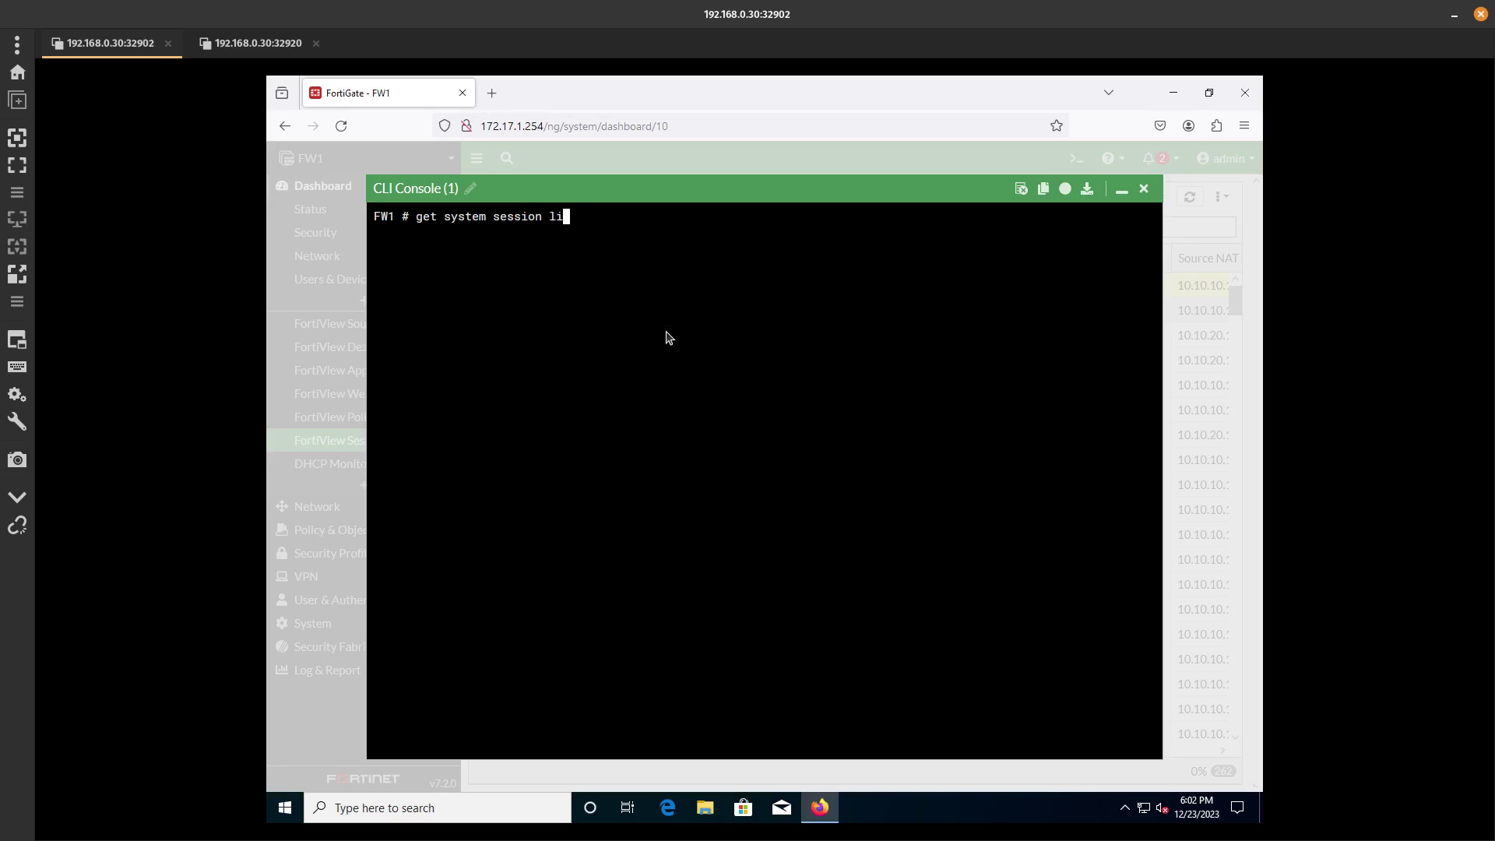
{"action": "type", "text": "st"}
{"action": "key", "text": "Return"}
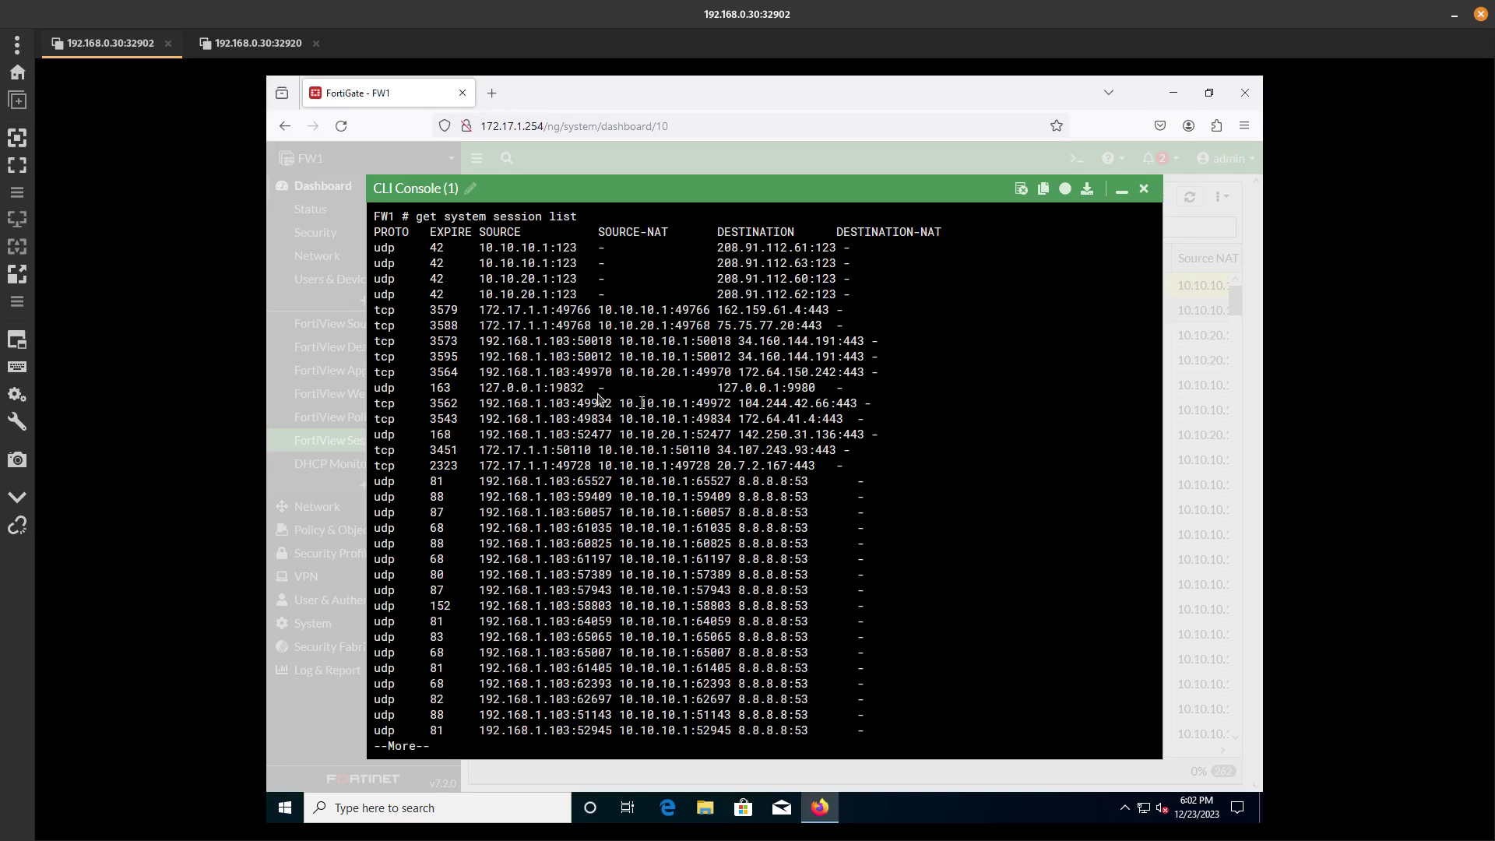
{"action": "left_click_drag", "start_coordinate": [415, 235], "coordinate": [804, 738]}
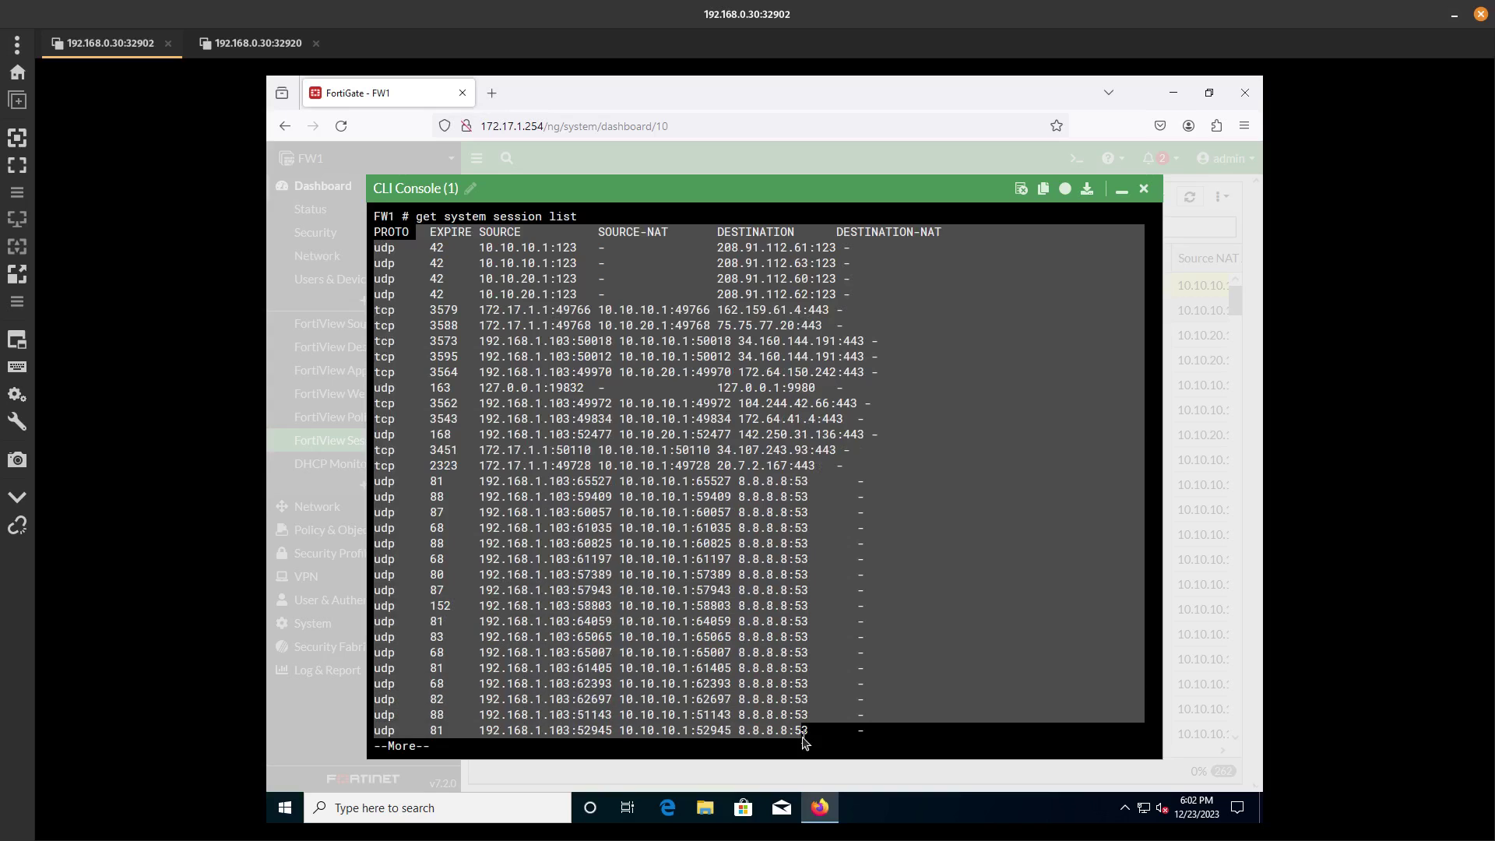
{"action": "left_click_drag", "start_coordinate": [860, 670], "coordinate": [858, 681]}
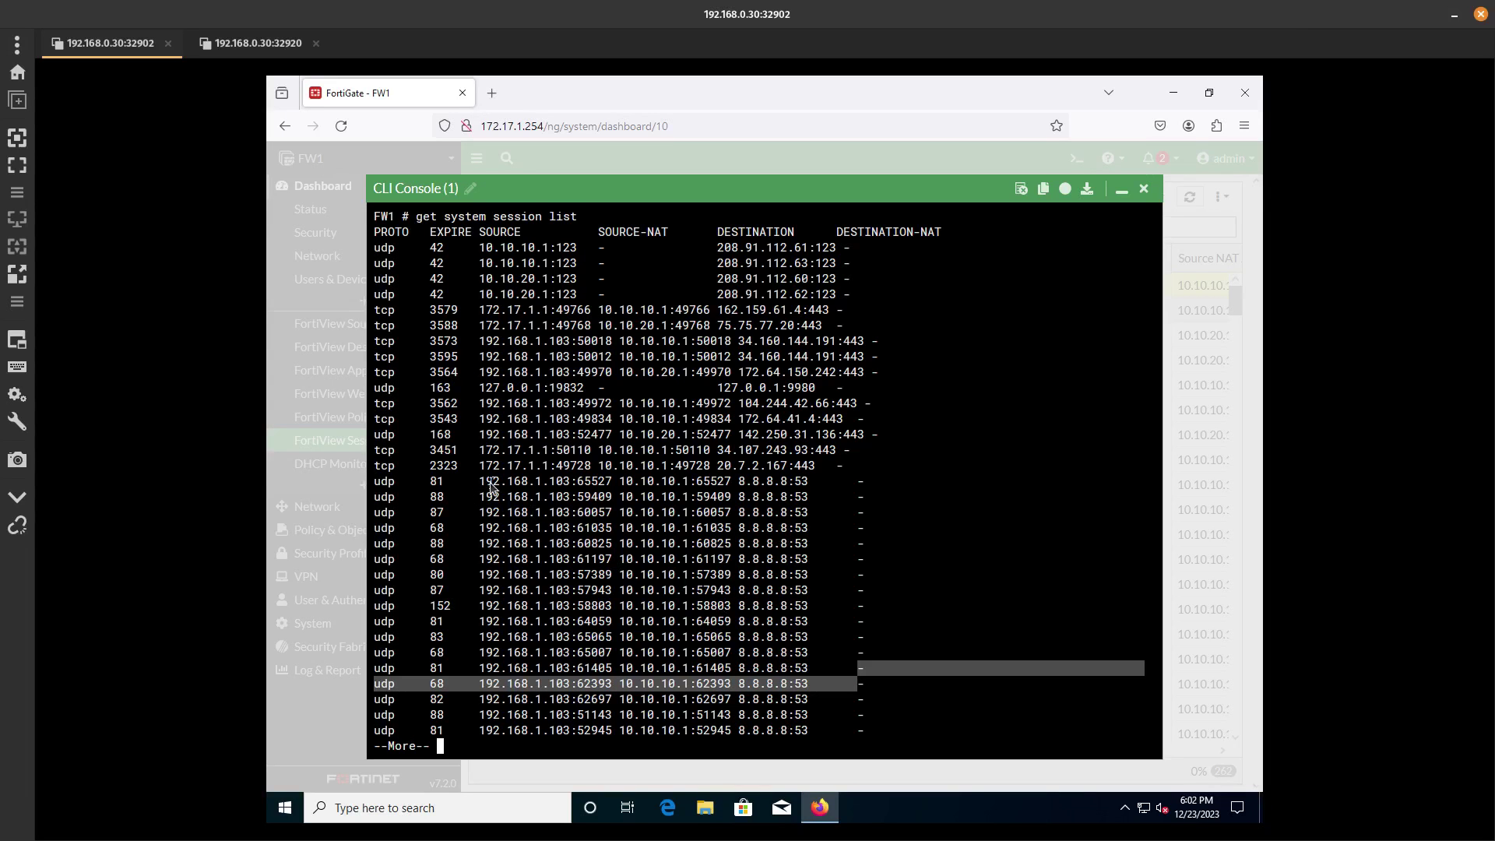
{"action": "left_click_drag", "start_coordinate": [473, 483], "coordinate": [609, 485]}
{"action": "double_click", "coordinate": [604, 483]}
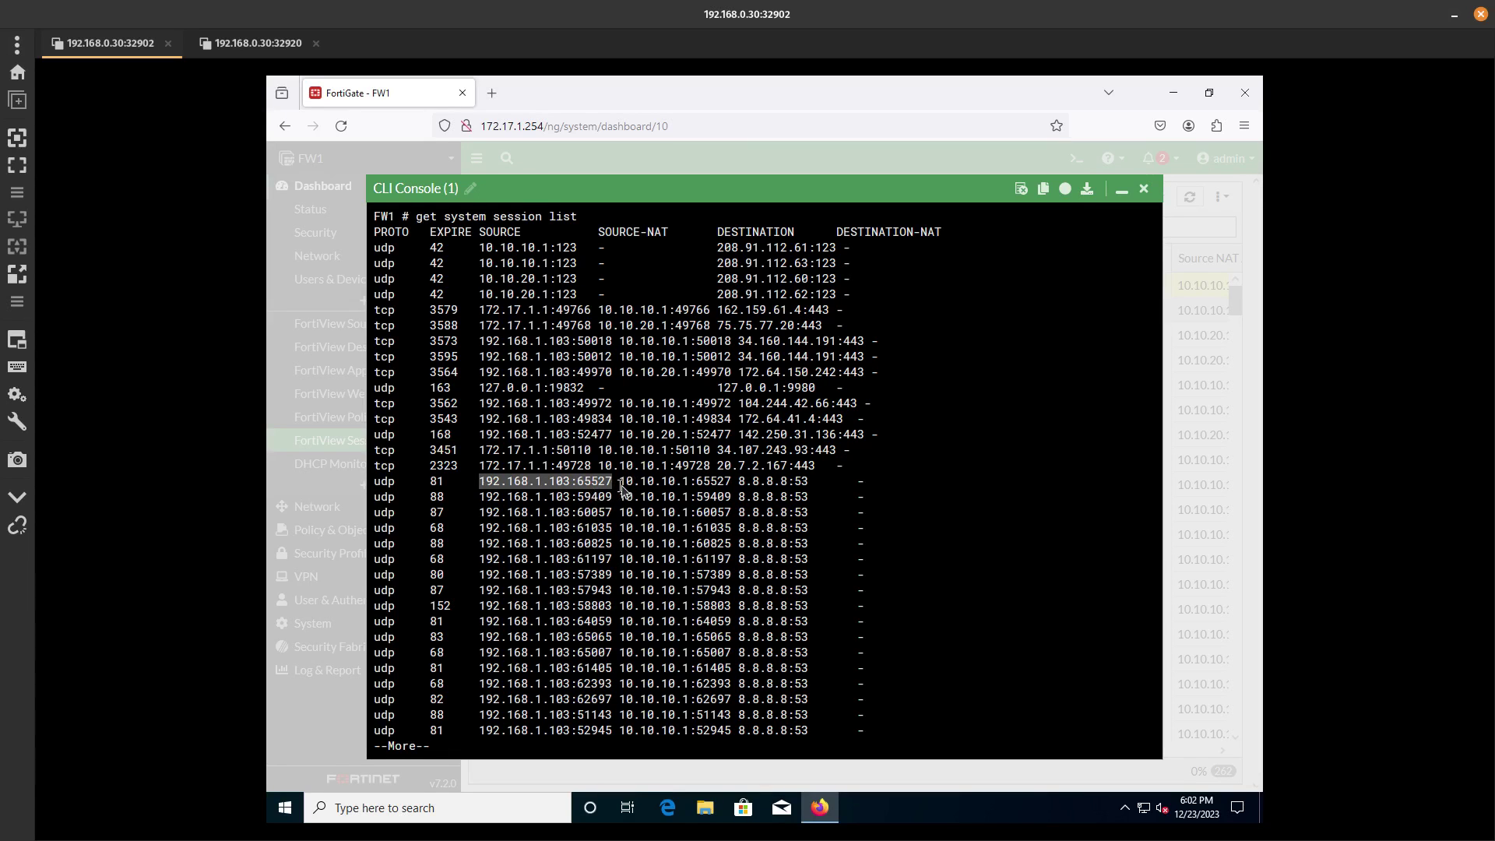
{"action": "left_click_drag", "start_coordinate": [621, 483], "coordinate": [689, 482]}
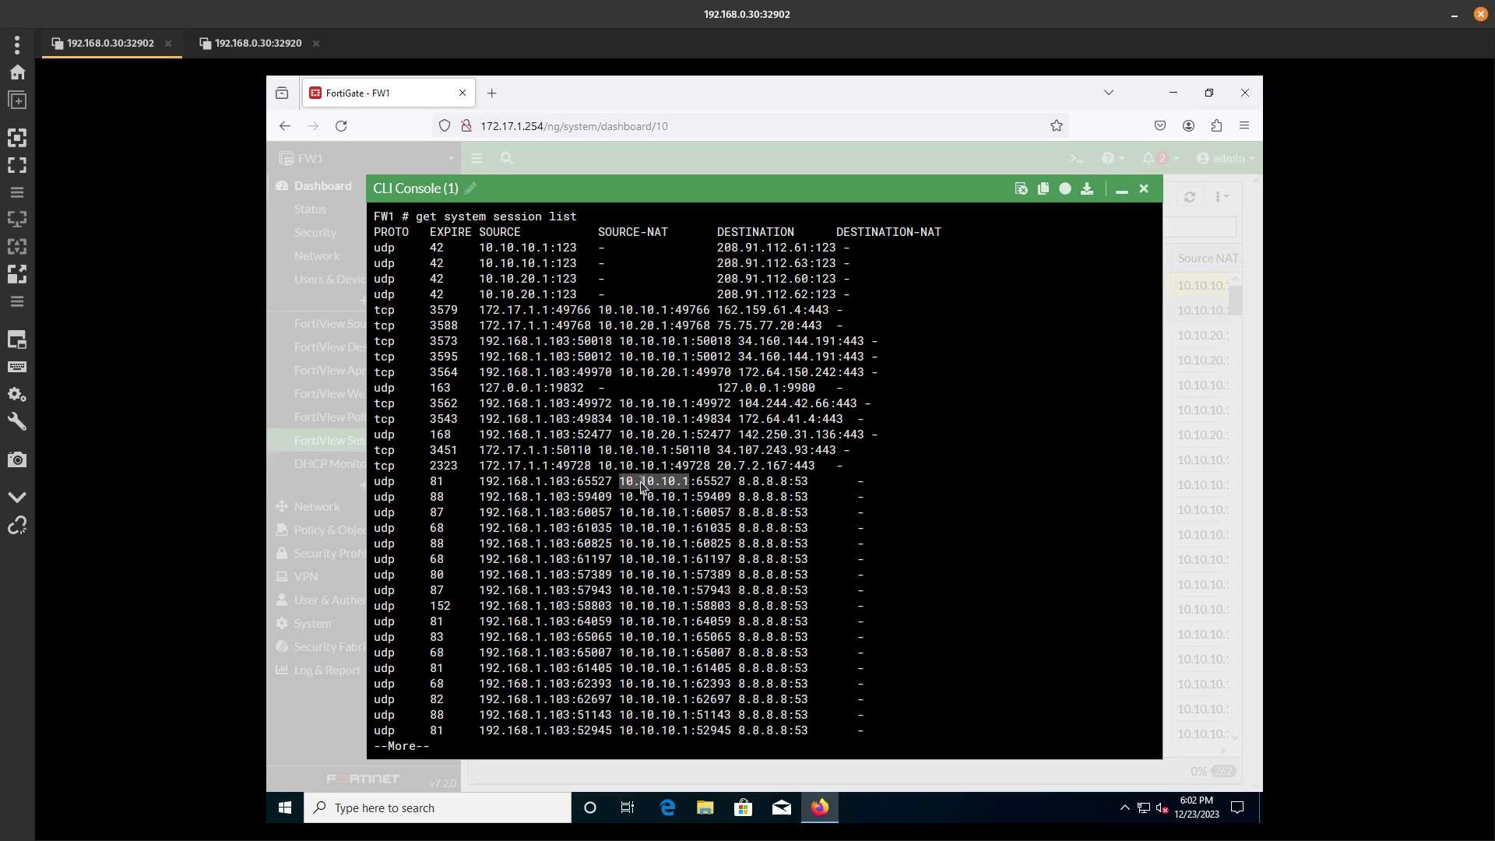
{"action": "left_click", "coordinate": [727, 489]}
{"action": "double_click", "coordinate": [726, 488]}
{"action": "left_click_drag", "start_coordinate": [737, 484], "coordinate": [810, 485]}
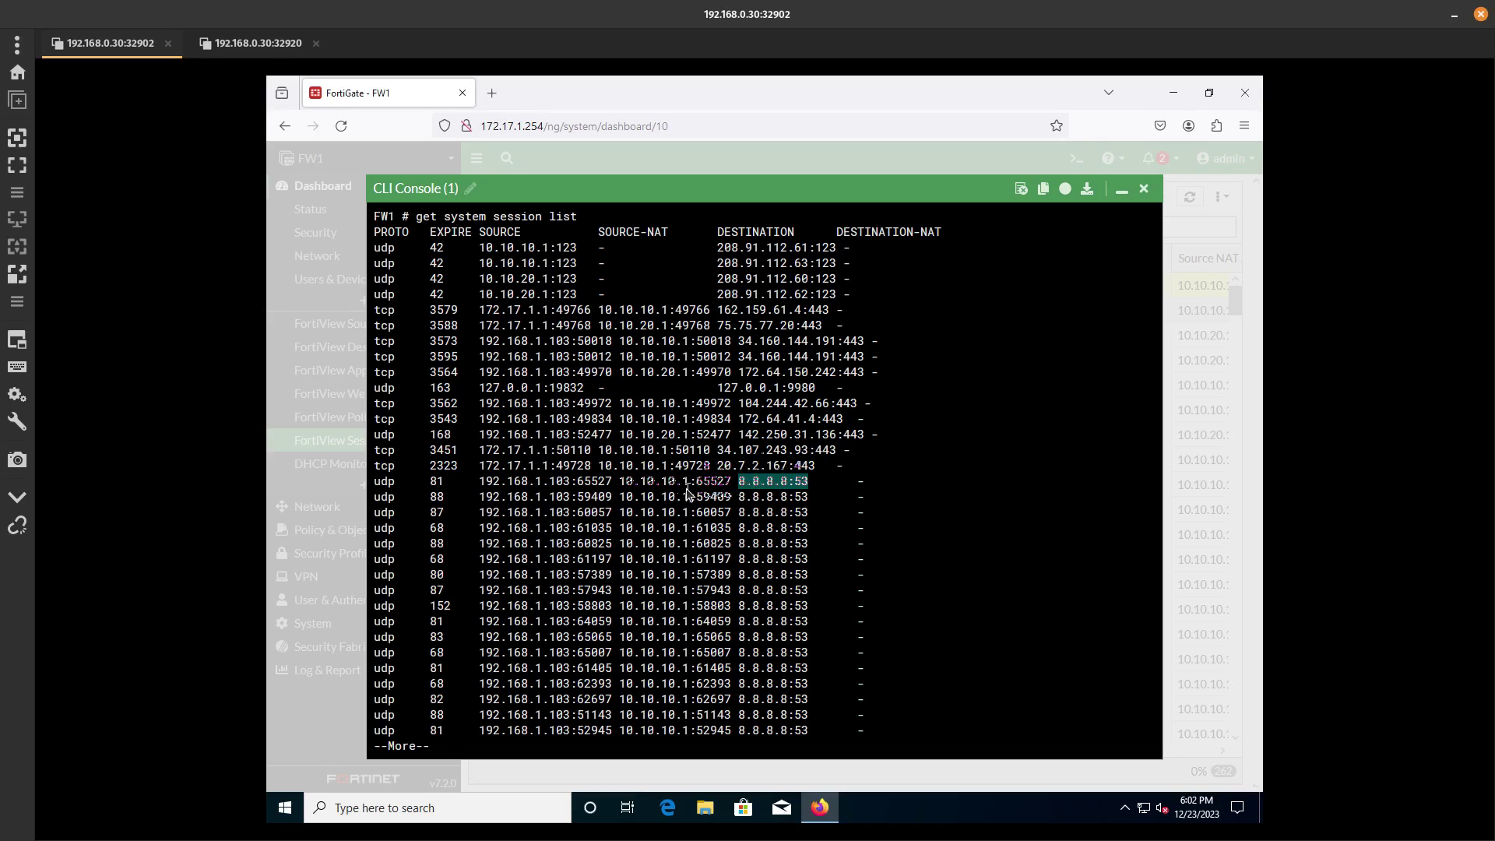
Page through the remaining sessions, including the icmp entry, then close the CLI console.
{"action": "key", "text": "space"}
{"action": "double_click", "coordinate": [720, 483]}
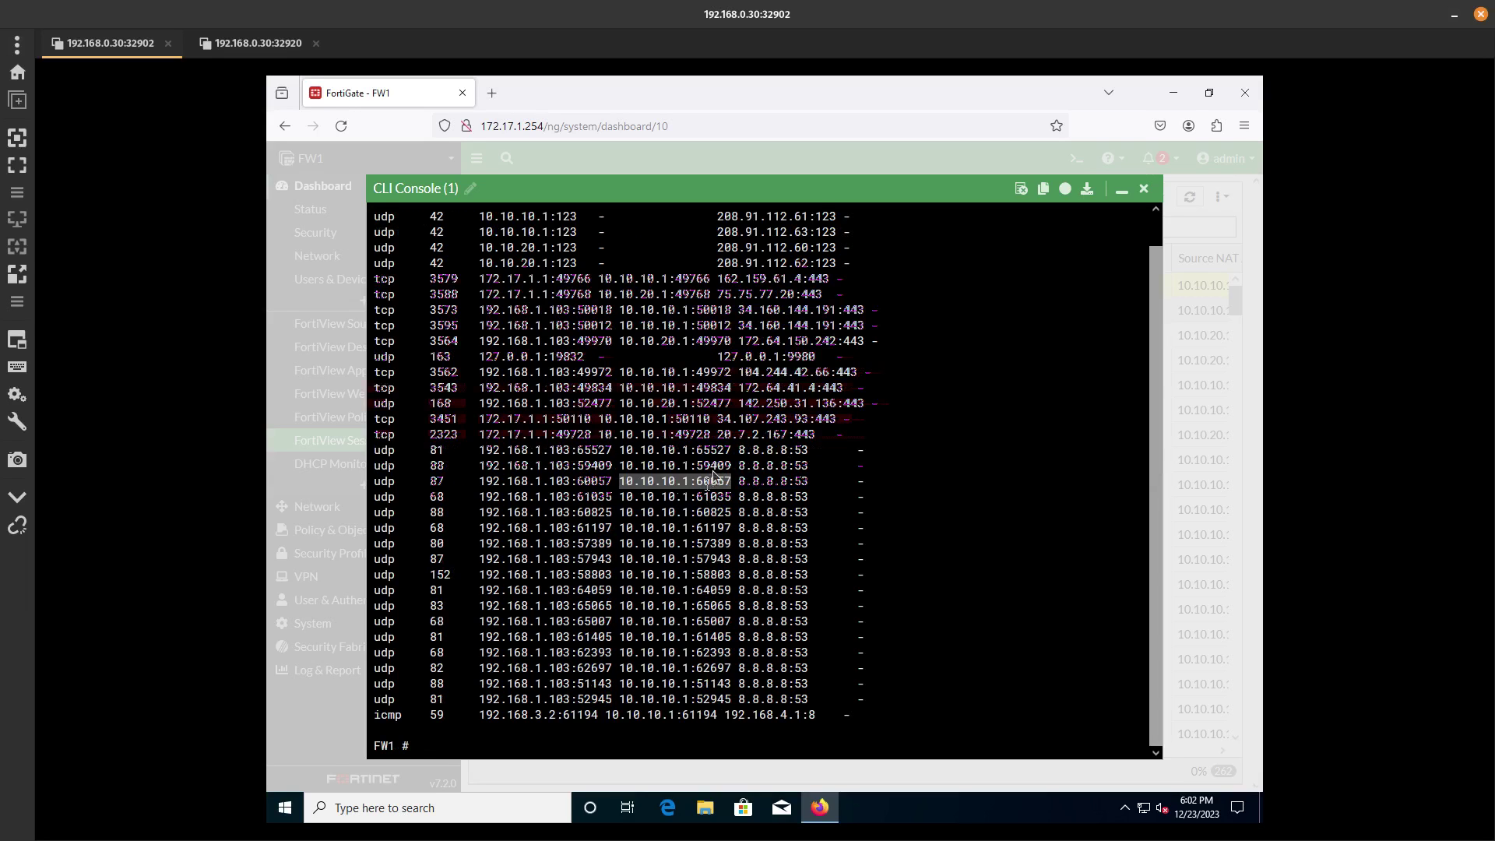
{"action": "left_click", "coordinate": [712, 447]}
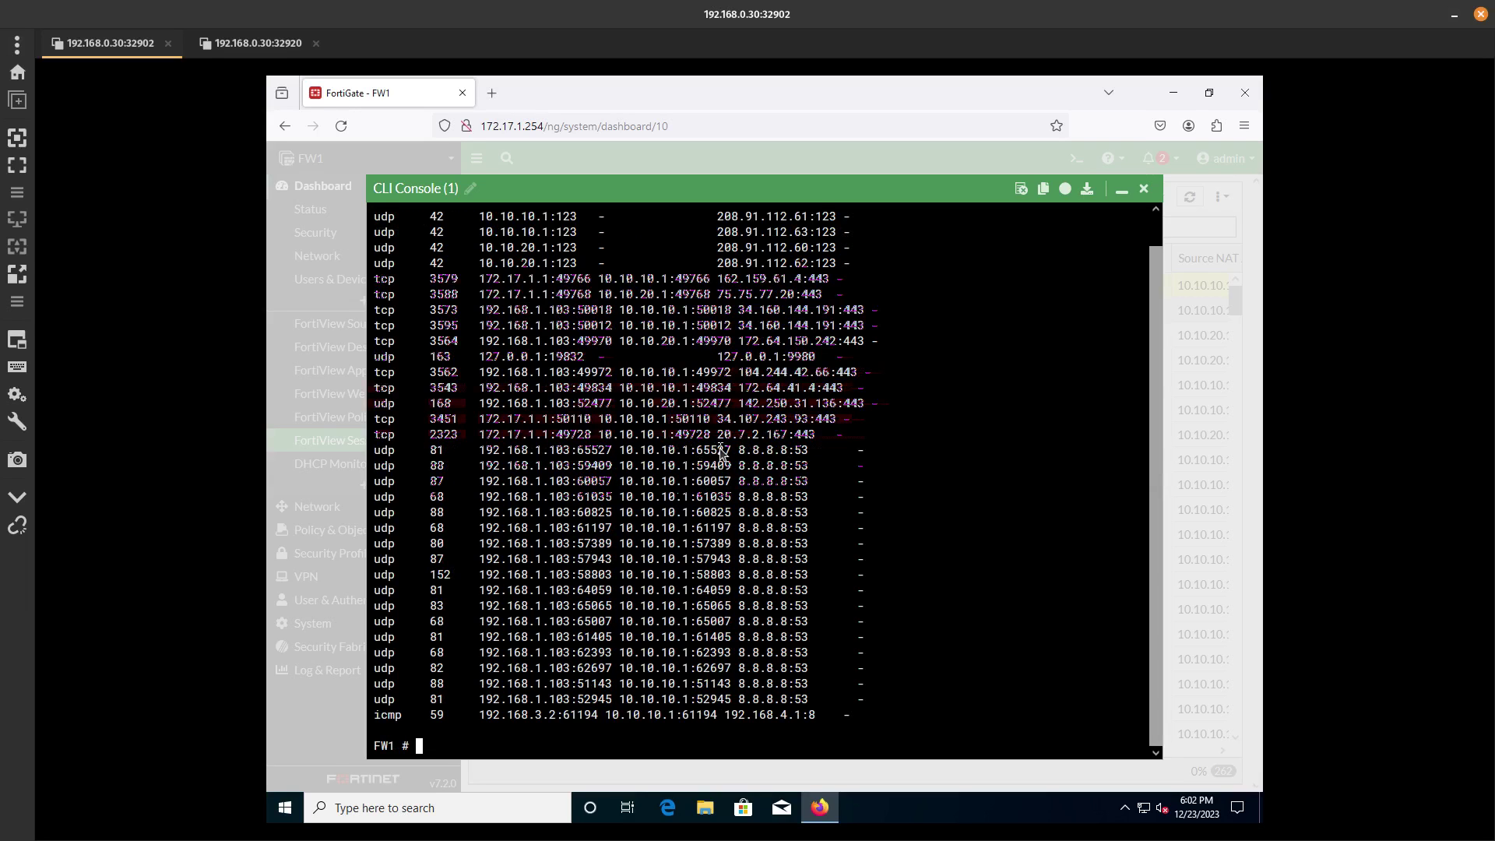
{"action": "left_click_drag", "start_coordinate": [732, 452], "coordinate": [692, 453]}
{"action": "left_click_drag", "start_coordinate": [619, 453], "coordinate": [465, 453]}
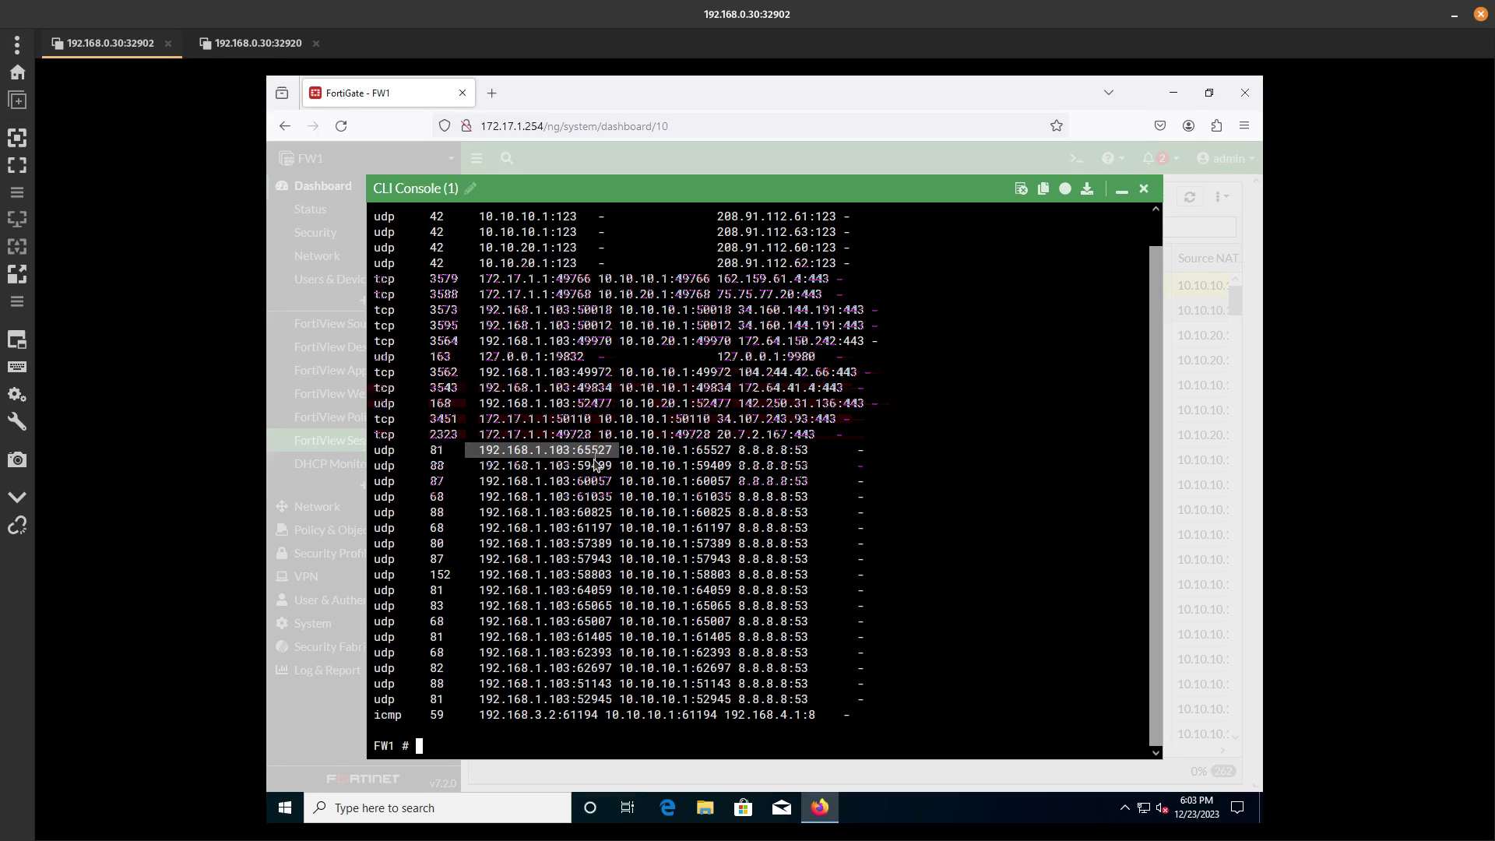
{"action": "left_click_drag", "start_coordinate": [878, 716], "coordinate": [584, 575]}
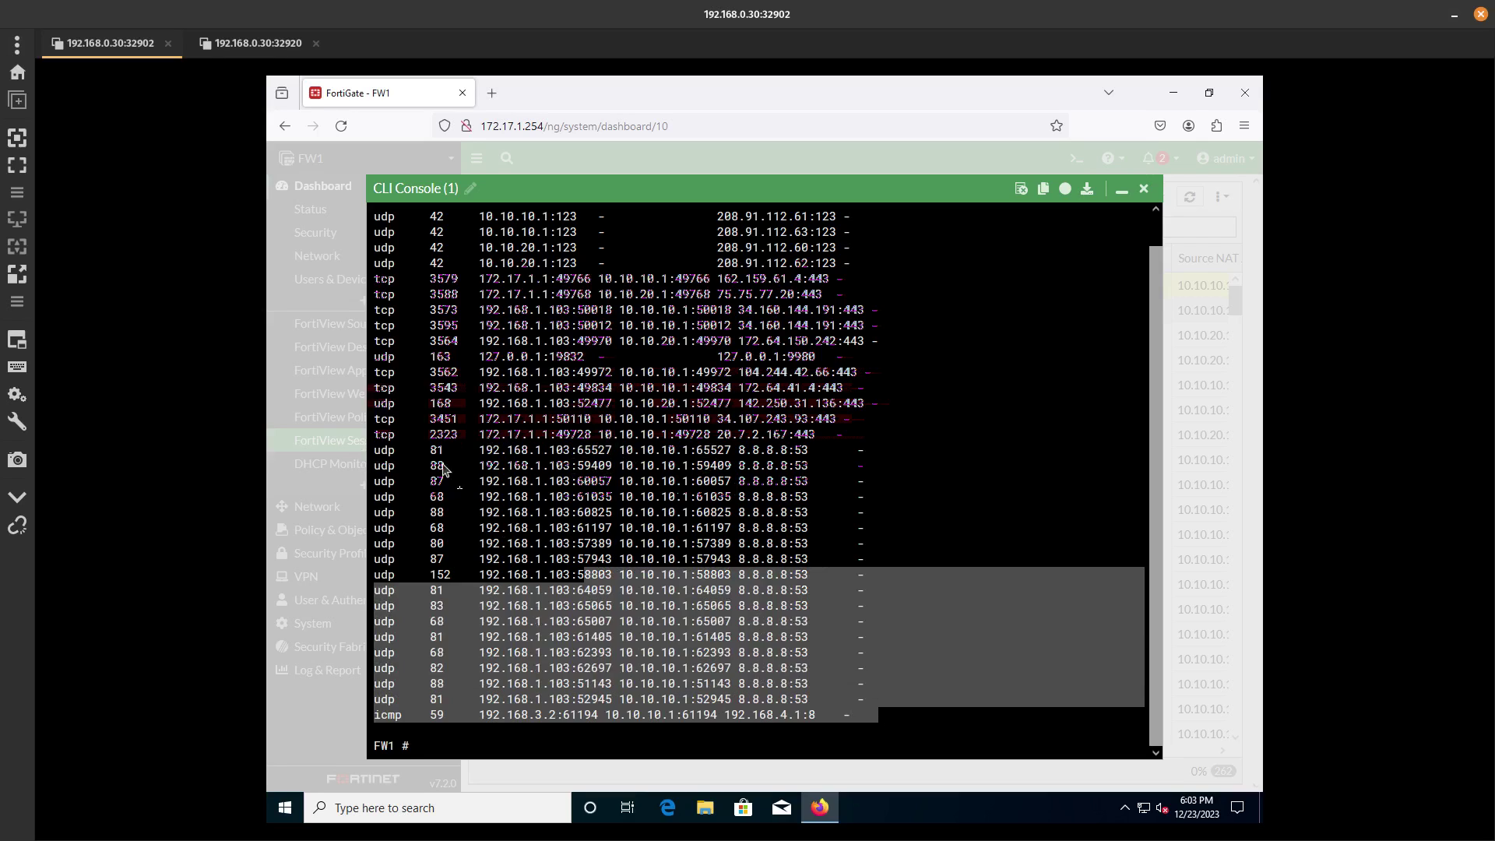
{"action": "left_click_drag", "start_coordinate": [443, 467], "coordinate": [436, 417]}
{"action": "left_click", "coordinate": [954, 247]}
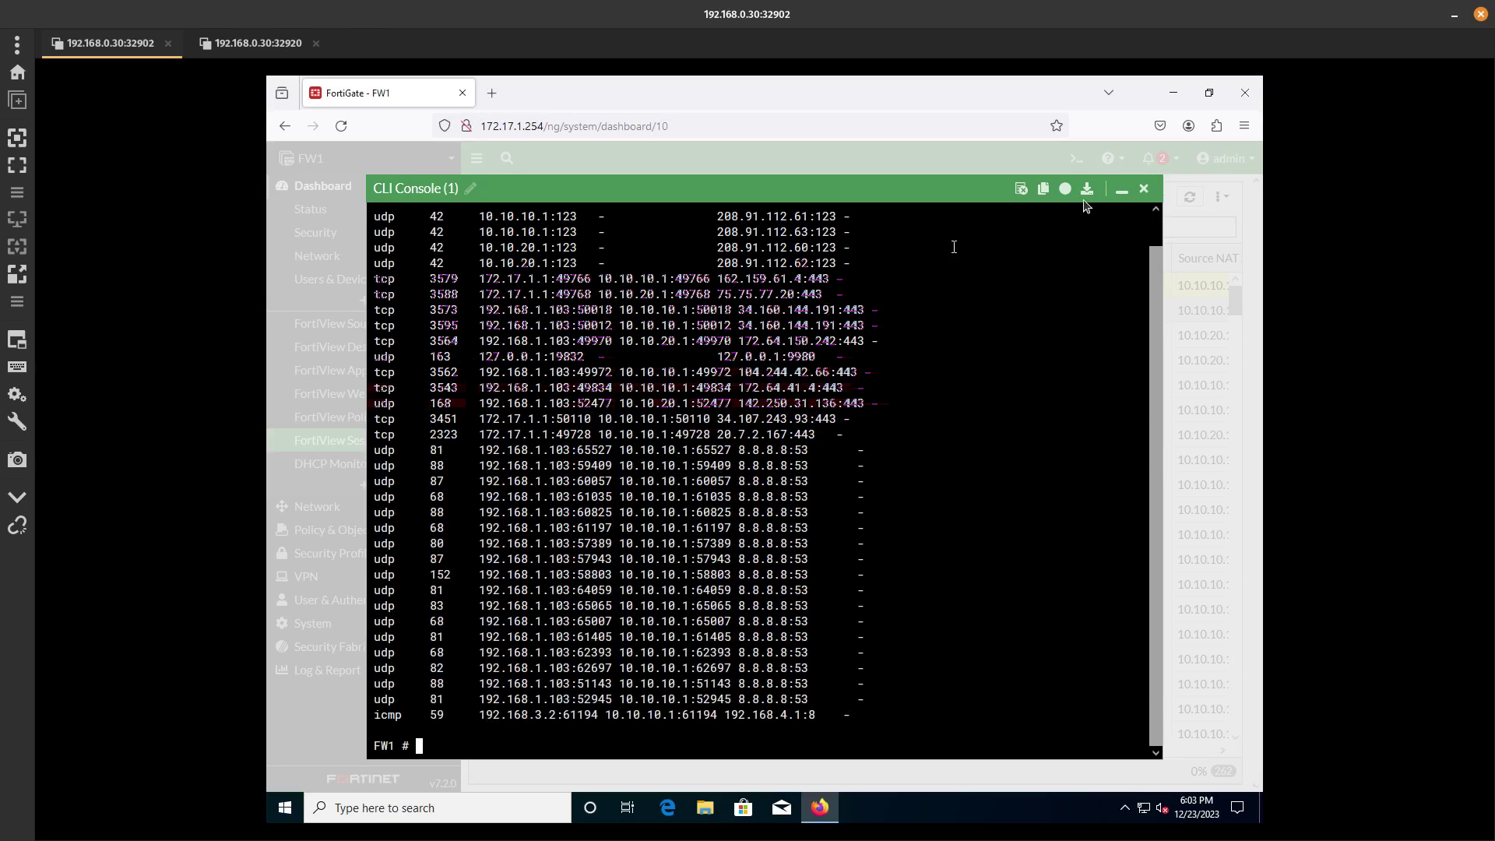
{"action": "left_click", "coordinate": [1144, 189]}
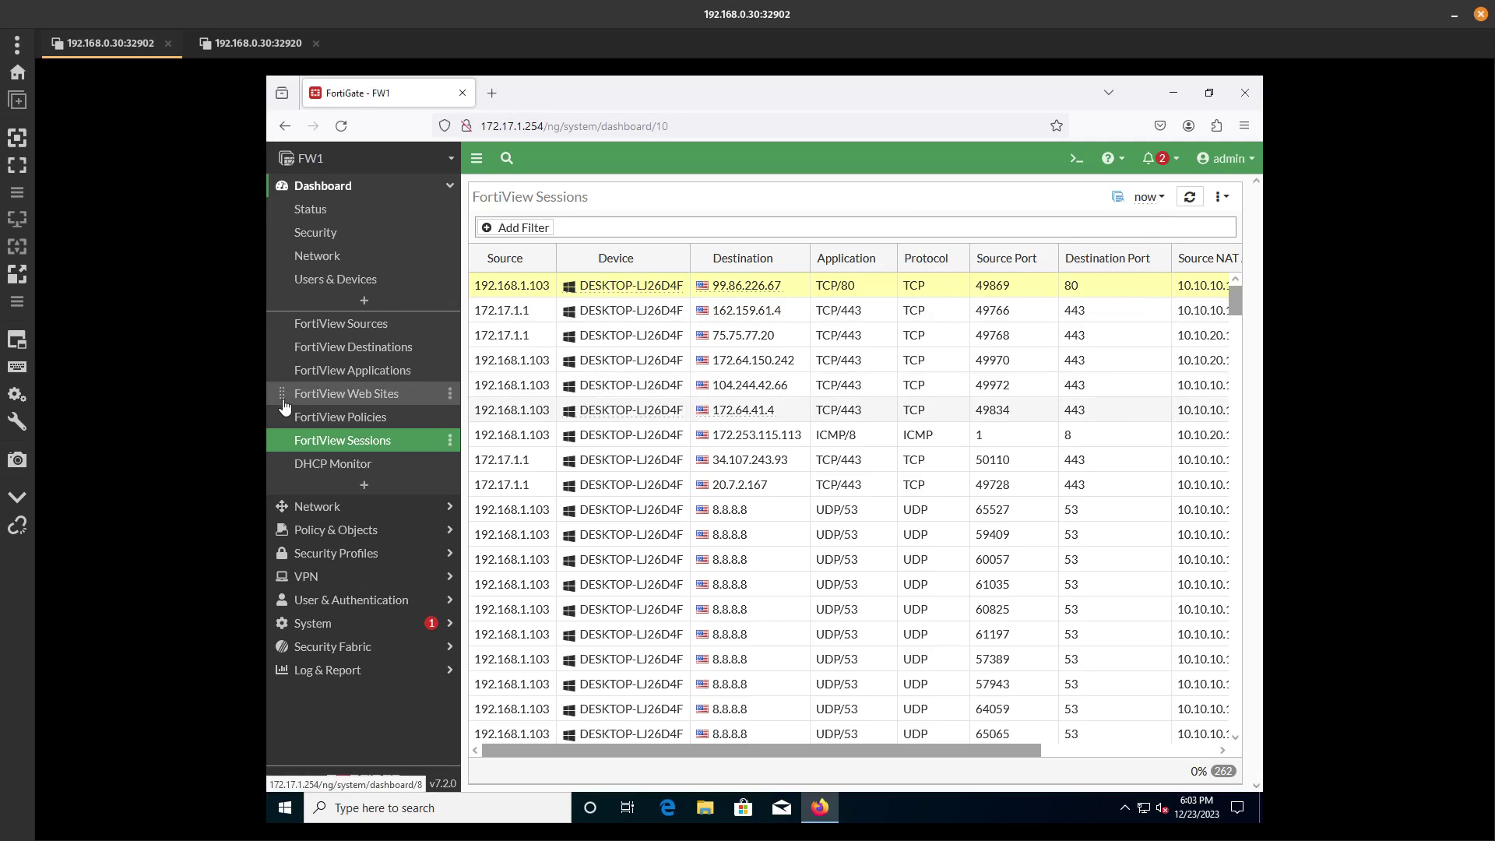